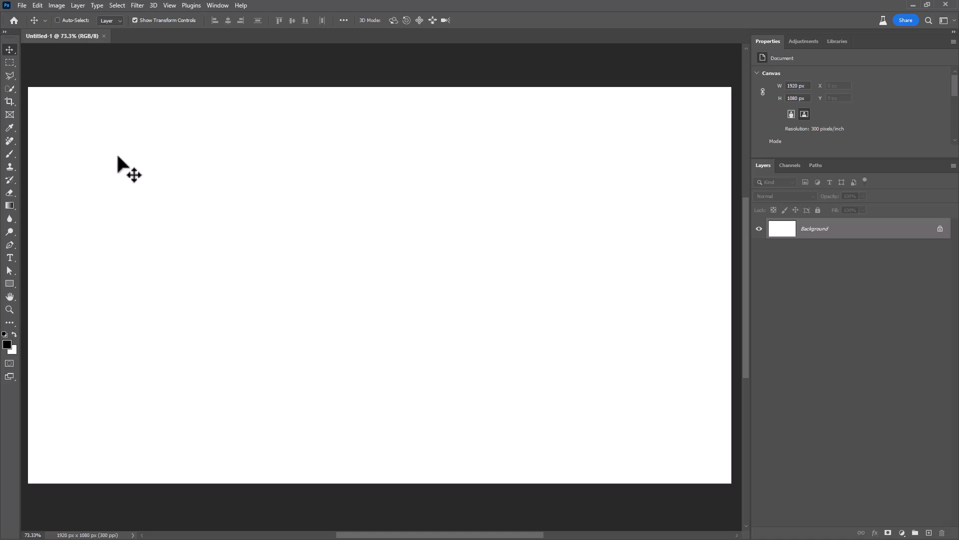
Step: Switch the image size units to pixels and confirm 1920 × 1080 px at 300 pixels/inch
{"action": "left_click", "coordinate": [54, 6]}
{"action": "left_click", "coordinate": [64, 78]}
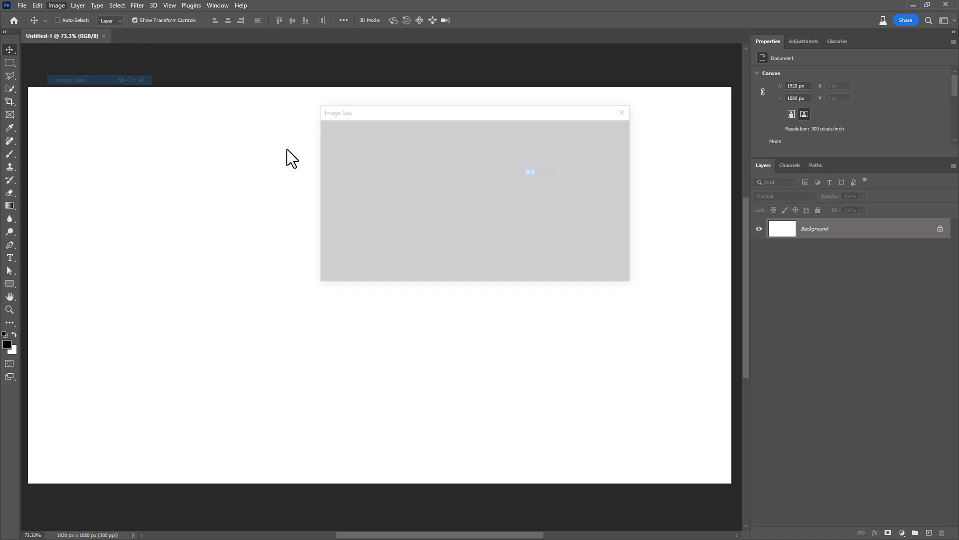
{"action": "left_click", "coordinate": [577, 175]}
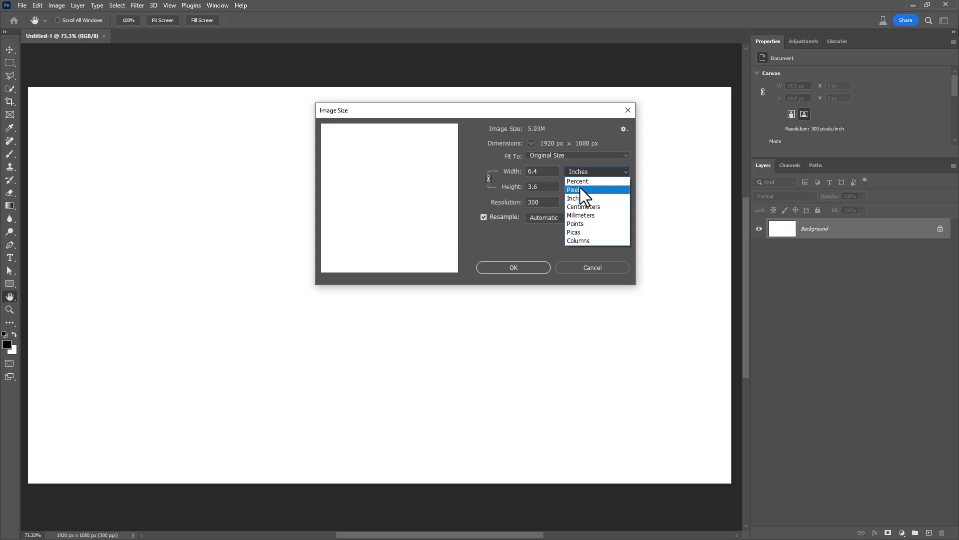
{"action": "left_click", "coordinate": [580, 189]}
{"action": "left_click", "coordinate": [549, 172]}
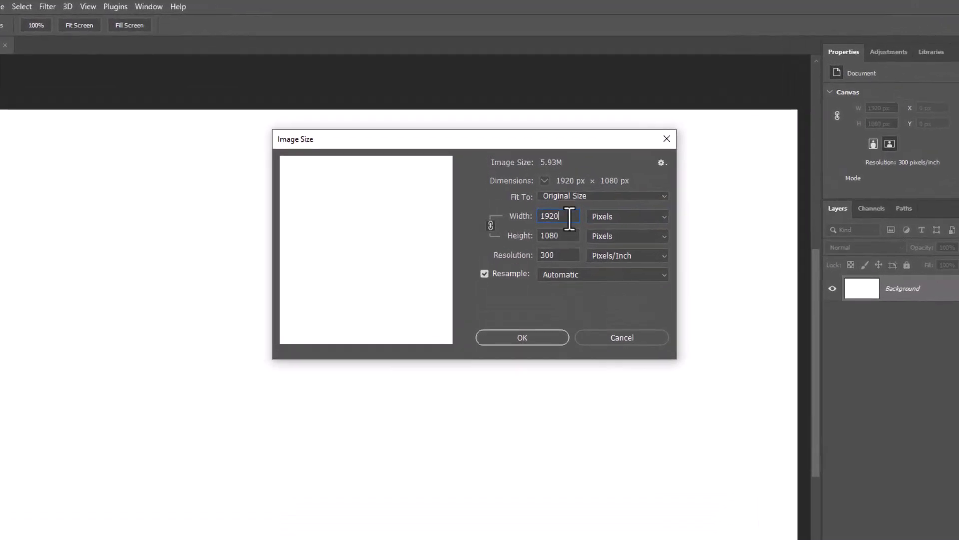
{"action": "left_click_drag", "start_coordinate": [570, 220], "coordinate": [532, 223]}
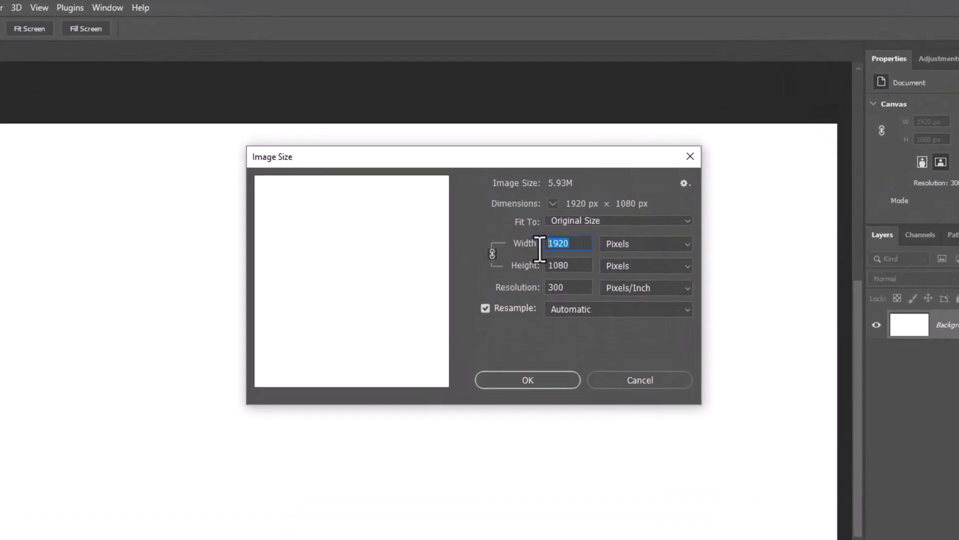
{"action": "left_click_drag", "start_coordinate": [570, 267], "coordinate": [545, 273]}
{"action": "left_click", "coordinate": [567, 289]}
{"action": "left_click", "coordinate": [574, 382]}
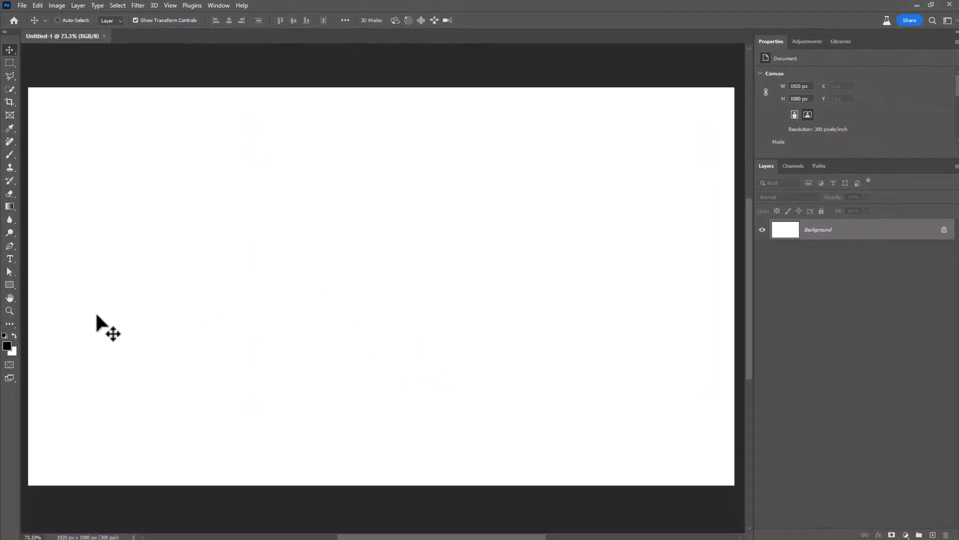
Step: Set up the Ellipse tool in Shape mode with a dark gray fill and no stroke
{"action": "left_click", "coordinate": [14, 319]}
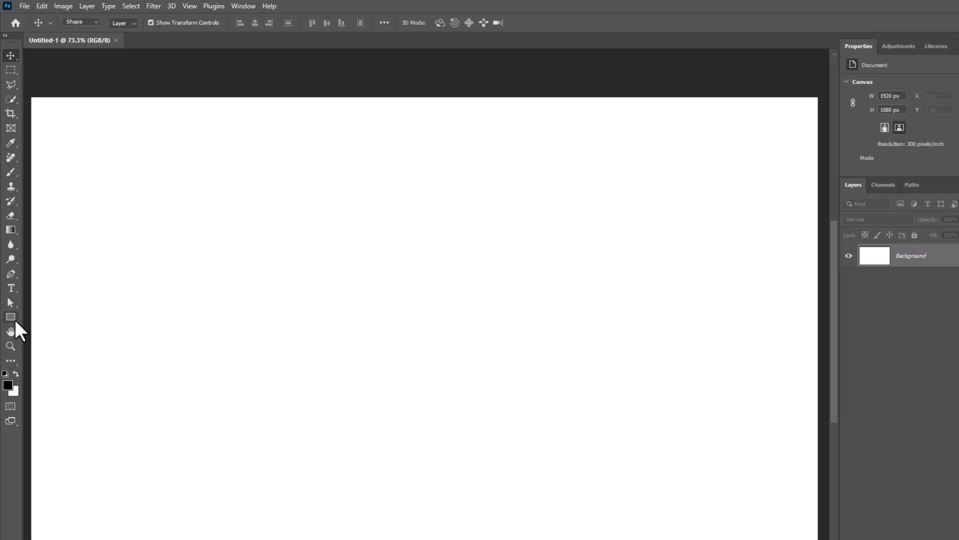
{"action": "left_click", "coordinate": [52, 329]}
{"action": "key", "text": "shift+u"}
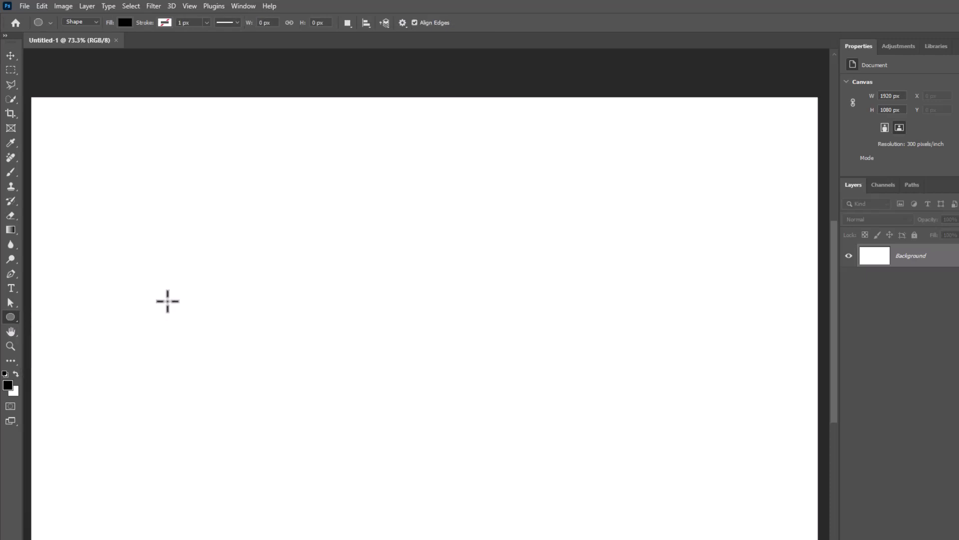
{"action": "left_click", "coordinate": [86, 21]}
{"action": "left_click", "coordinate": [127, 23]}
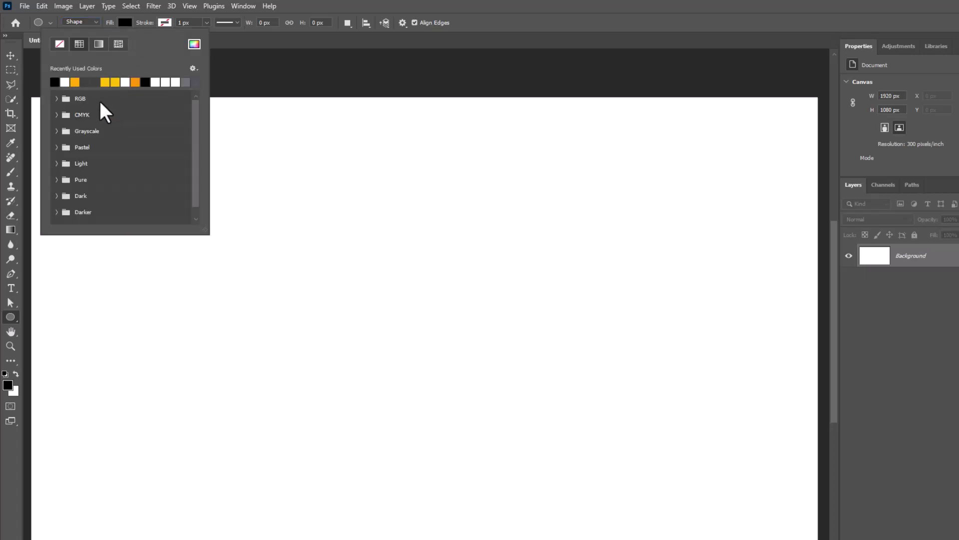
{"action": "left_click", "coordinate": [90, 82]}
{"action": "left_click", "coordinate": [319, 6]}
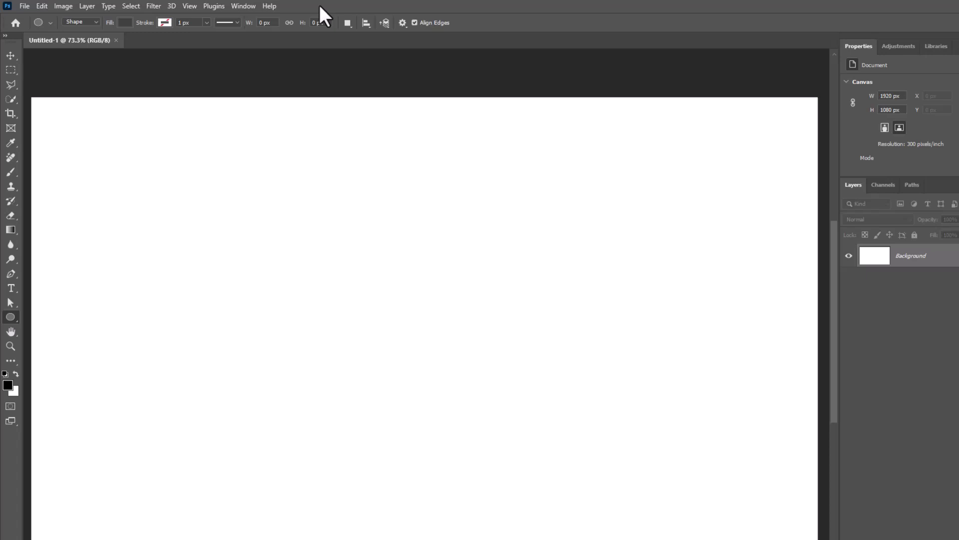
{"action": "left_click", "coordinate": [164, 23]}
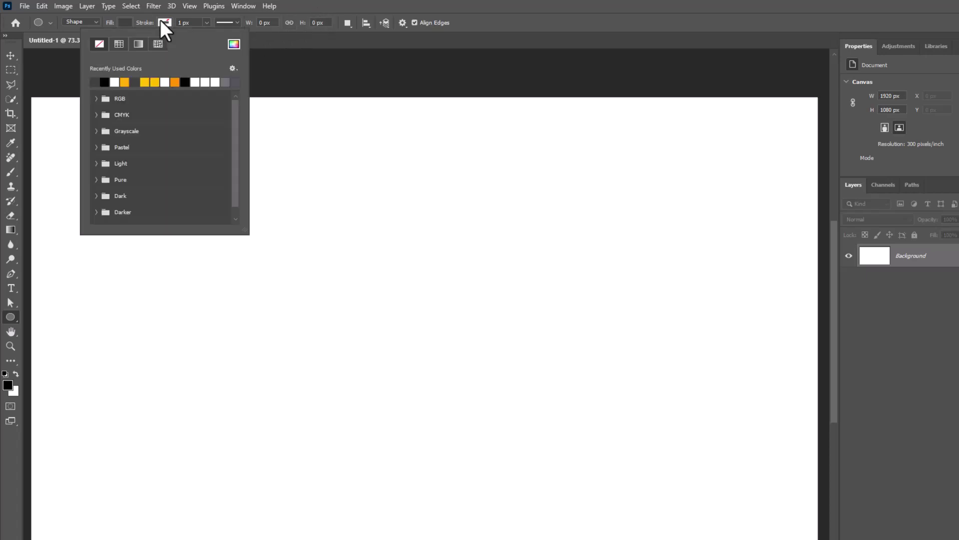
{"action": "left_click", "coordinate": [333, 7]}
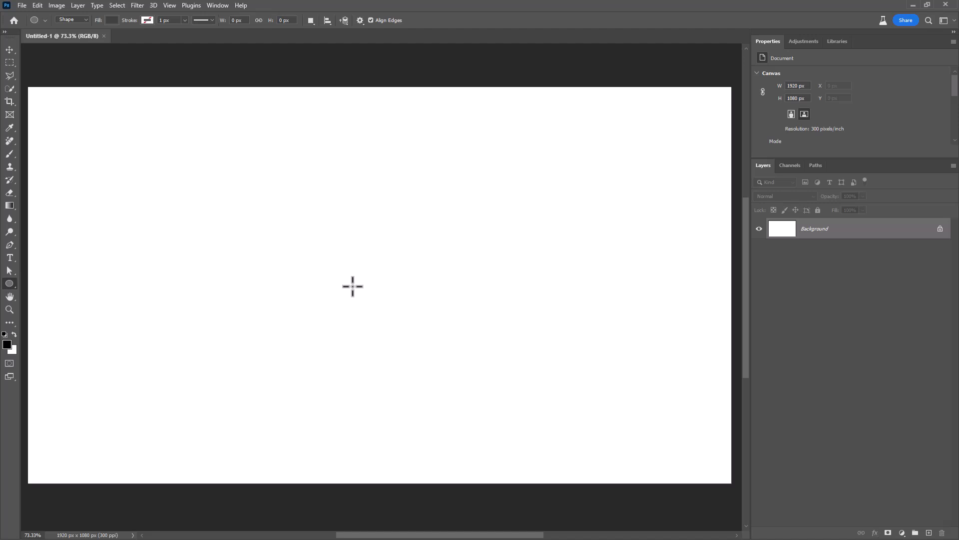
Step: Draw a circle about 992 px in diameter centered on the canvas and rasterize its layer
{"action": "left_click_drag", "start_coordinate": [352, 280], "coordinate": [565, 462]}
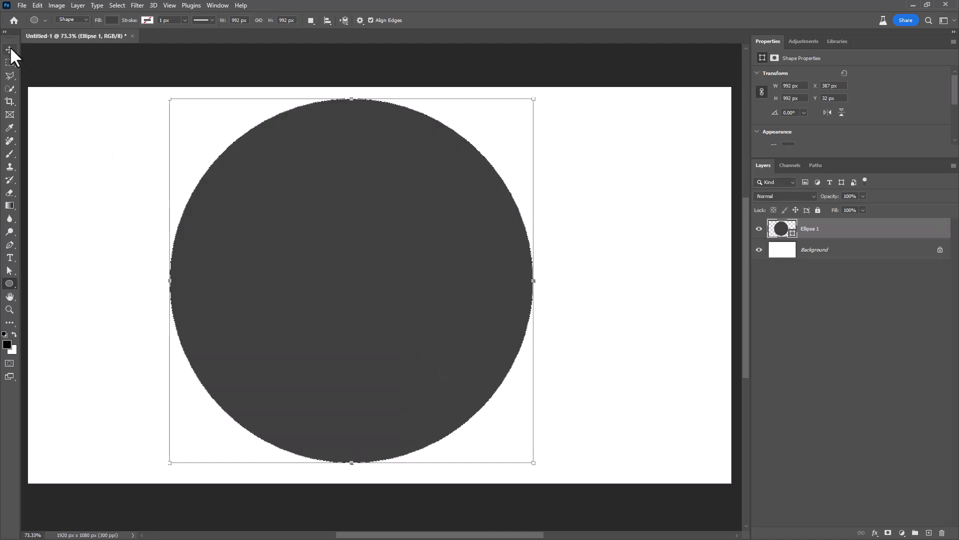
{"action": "left_click", "coordinate": [10, 48]}
{"action": "left_click_drag", "start_coordinate": [377, 363], "coordinate": [409, 368]}
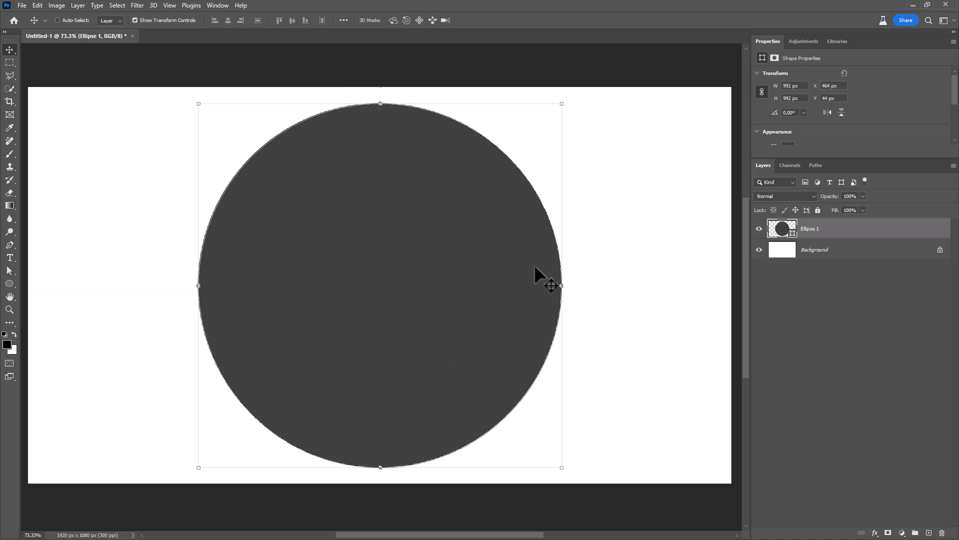
{"action": "right_click", "coordinate": [840, 231]}
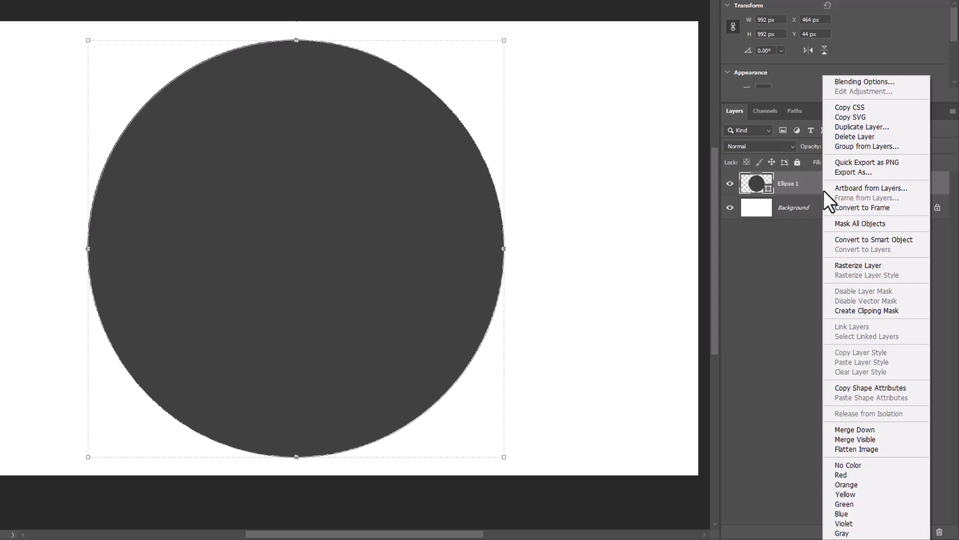
{"action": "left_click", "coordinate": [848, 266]}
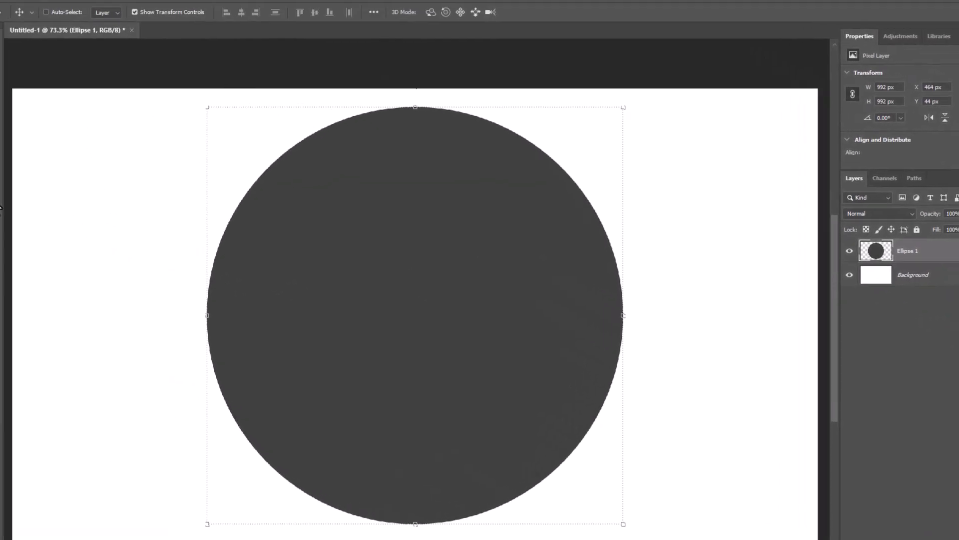
Step: Set up the Brush tool with the Hard Round brush at 18 px and 100% hardness
{"action": "left_click", "coordinate": [11, 175]}
{"action": "left_click", "coordinate": [38, 176]}
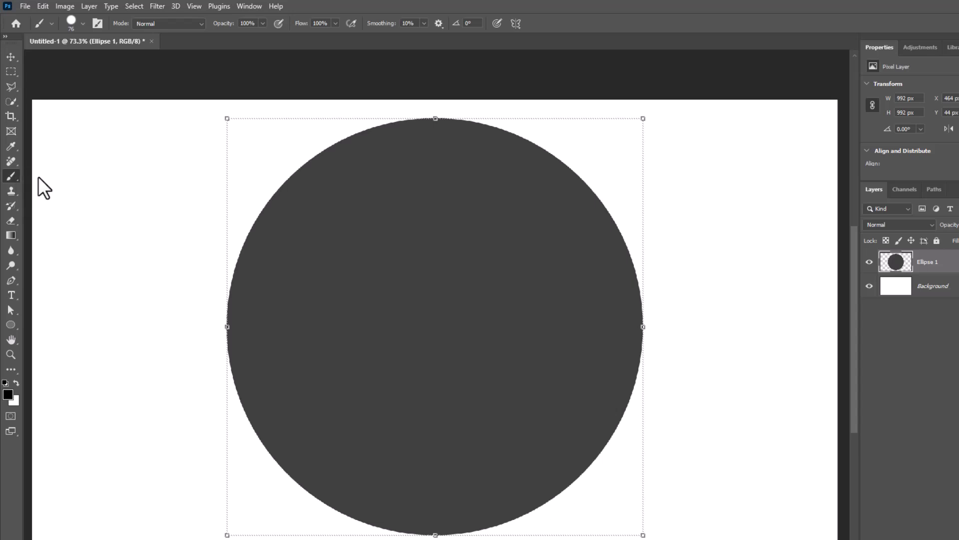
{"action": "right_click", "coordinate": [407, 276]}
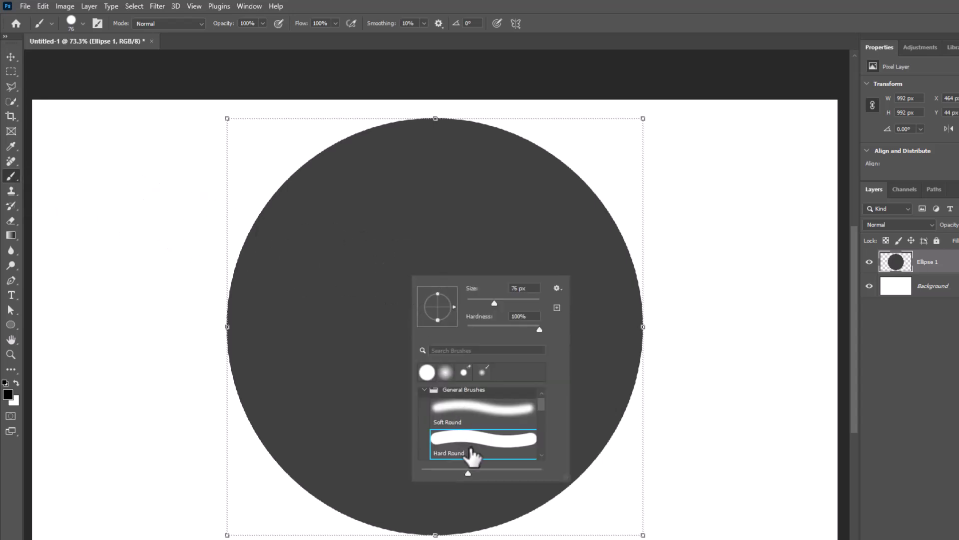
{"action": "left_click", "coordinate": [467, 433]}
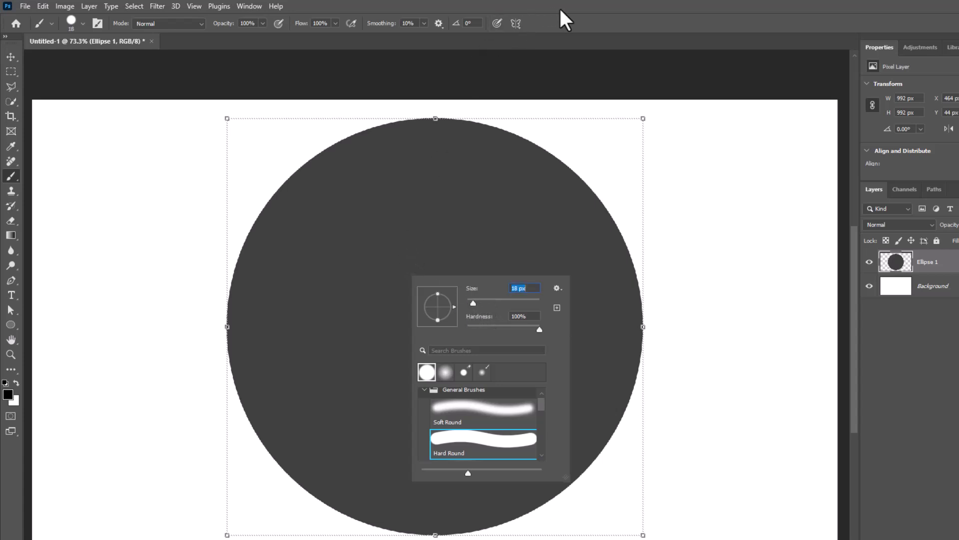
{"action": "key", "text": "Return"}
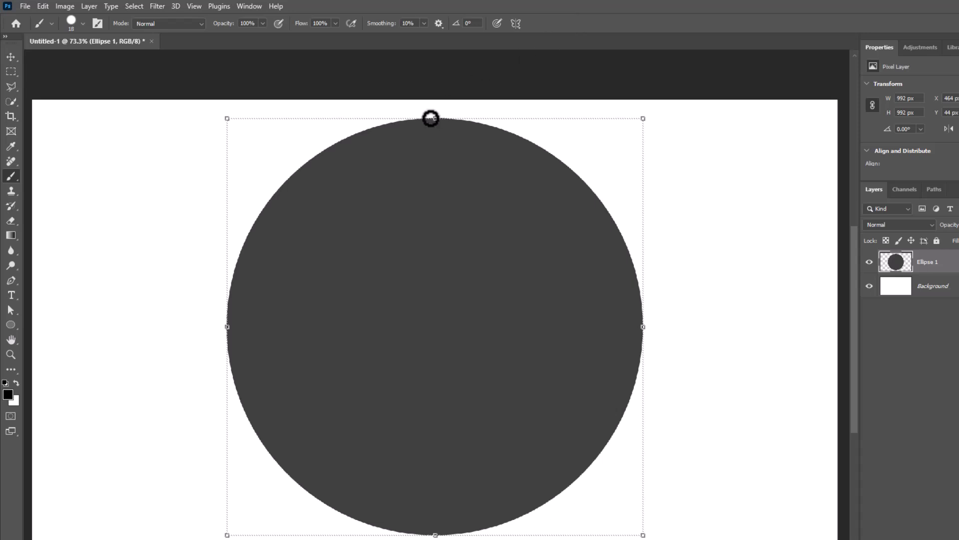
Step: Apply Mandala paint symmetry with 8 segments and scale its guides to about 135% so they extend beyond the circle
{"action": "left_click", "coordinate": [517, 23]}
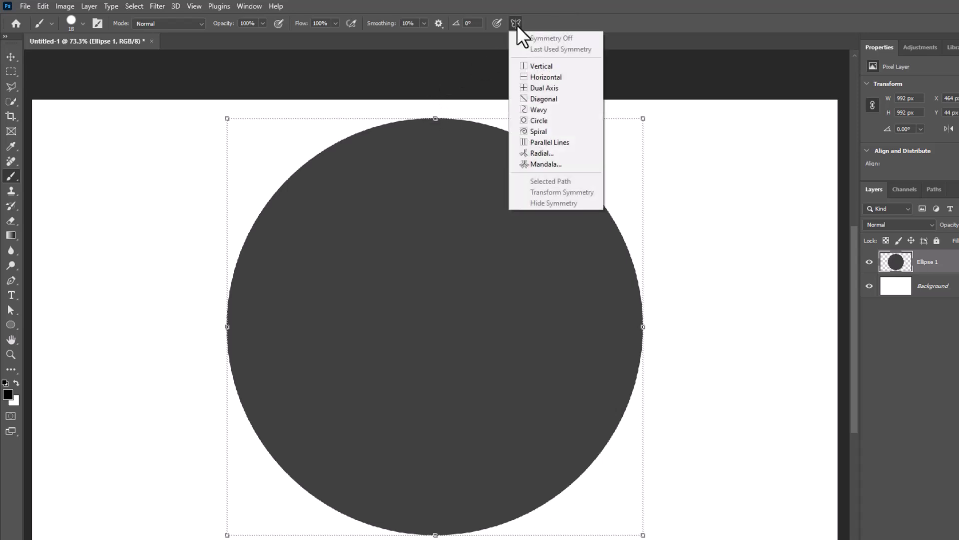
{"action": "left_click", "coordinate": [535, 164]}
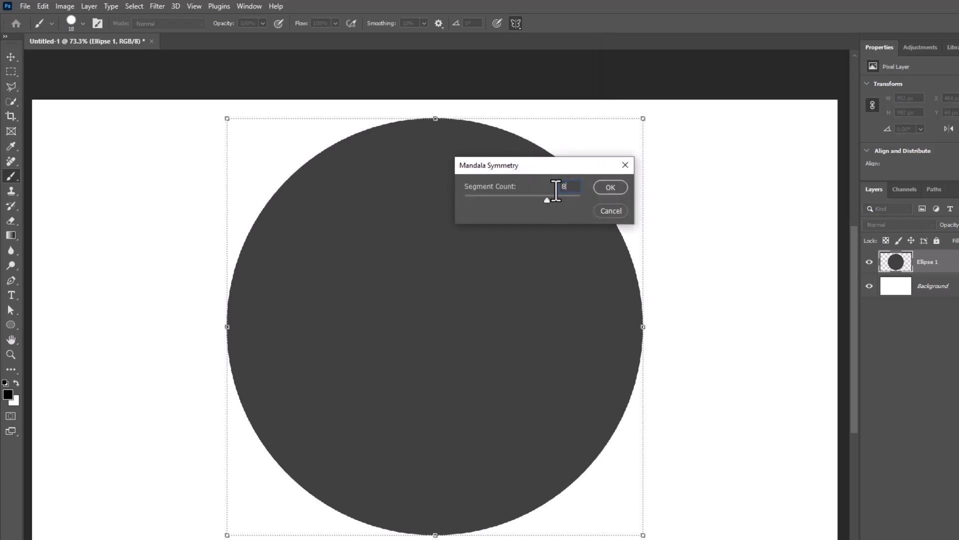
{"action": "left_click", "coordinate": [607, 188]}
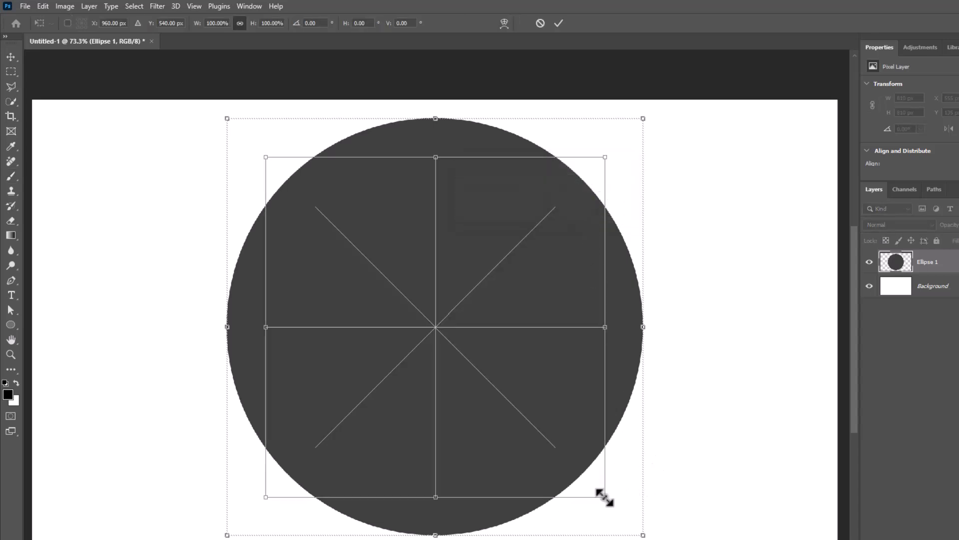
{"action": "left_click_drag", "start_coordinate": [605, 497], "coordinate": [665, 539]}
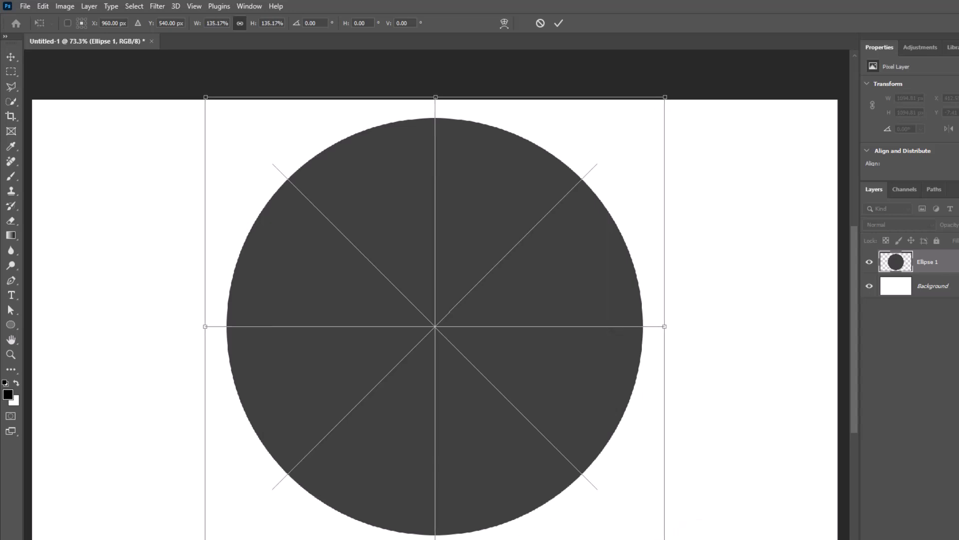
{"action": "left_click", "coordinate": [555, 24]}
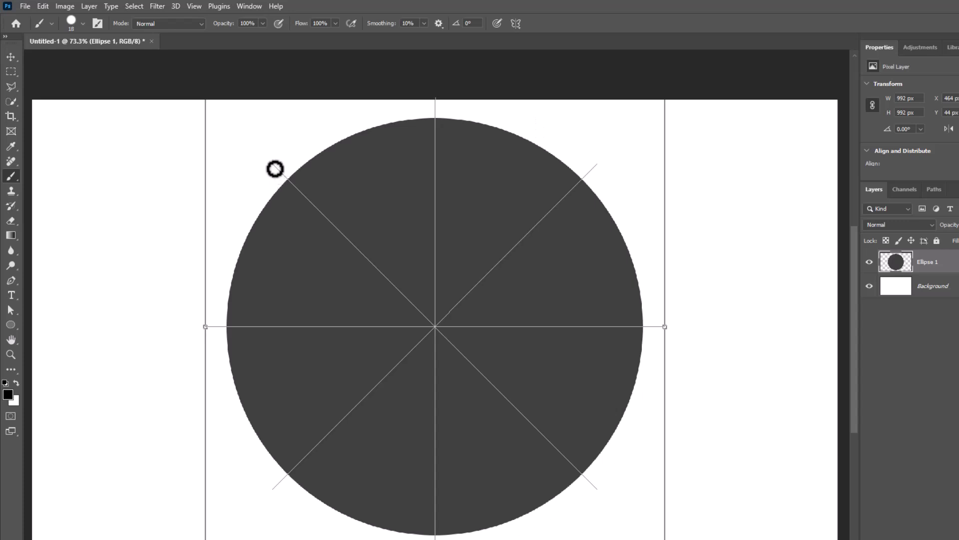
Step: On a new layer, paint a straight stroke from the outer end of a diagonal symmetry guide to the circle's center
{"action": "key", "text": "ctrl+shift+alt+n"}
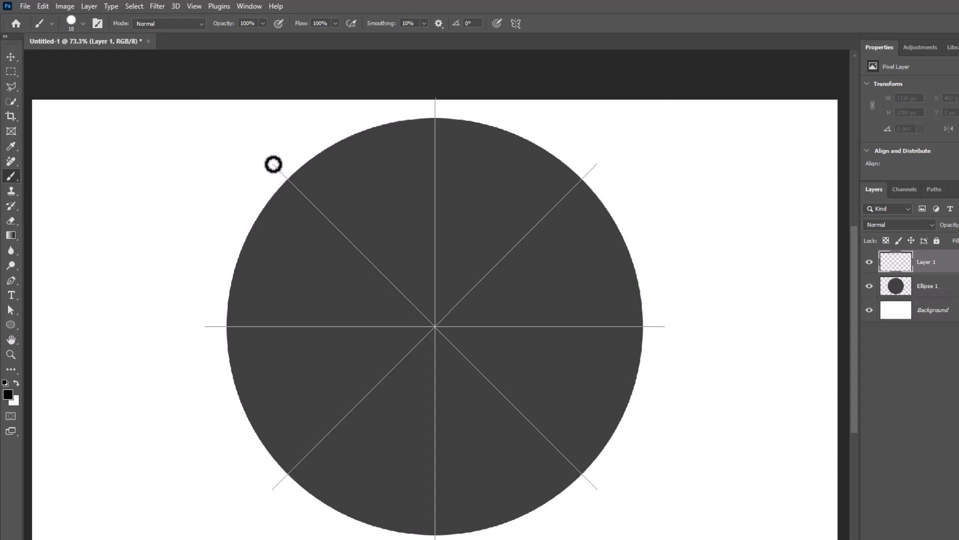
{"action": "left_click", "coordinate": [273, 164]}
{"action": "key", "text": "shift"}
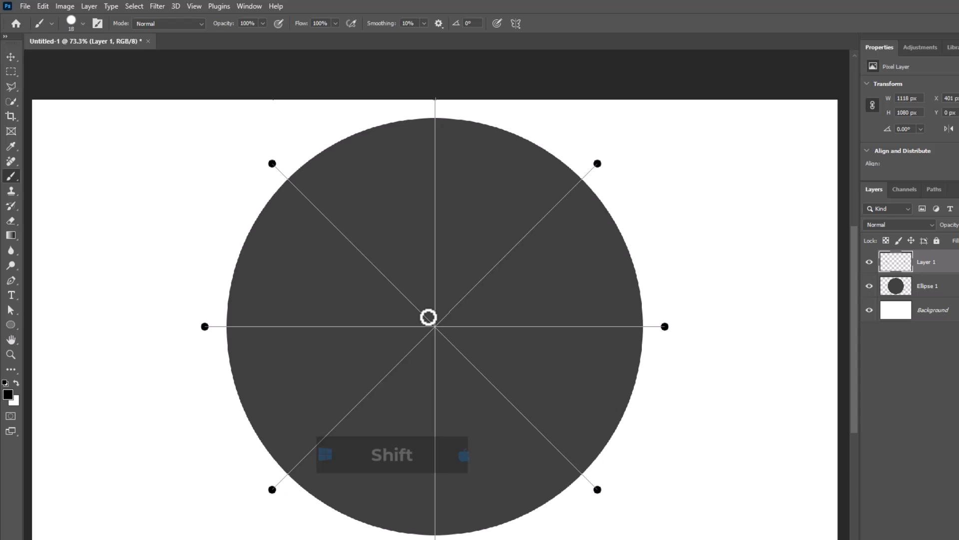
{"action": "left_click", "coordinate": [435, 328], "text": "shift"}
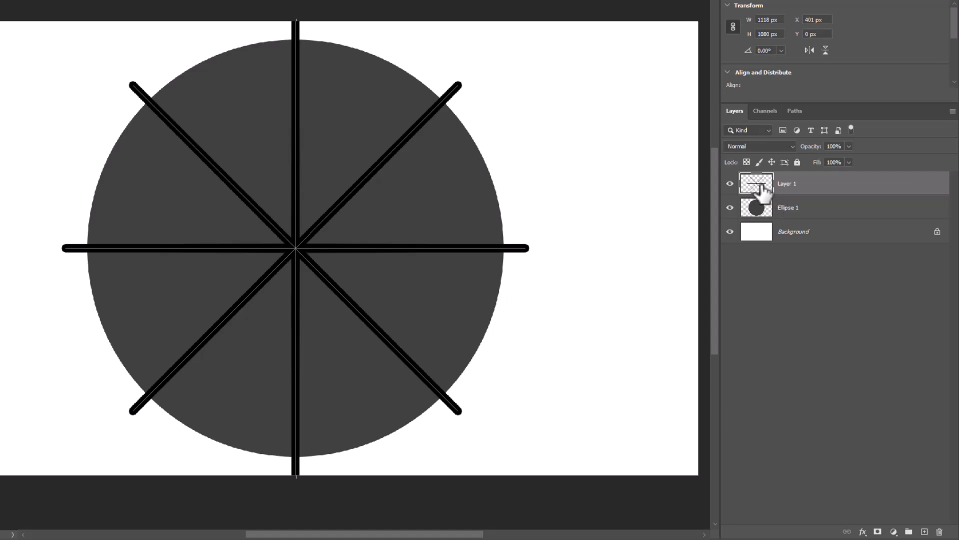
Step: Cut the painted lines out of the circle by selecting Layer 1's pixels, deleting that layer, clearing the selected area from Ellipse 1 and deselecting
{"action": "right_click", "coordinate": [762, 190]}
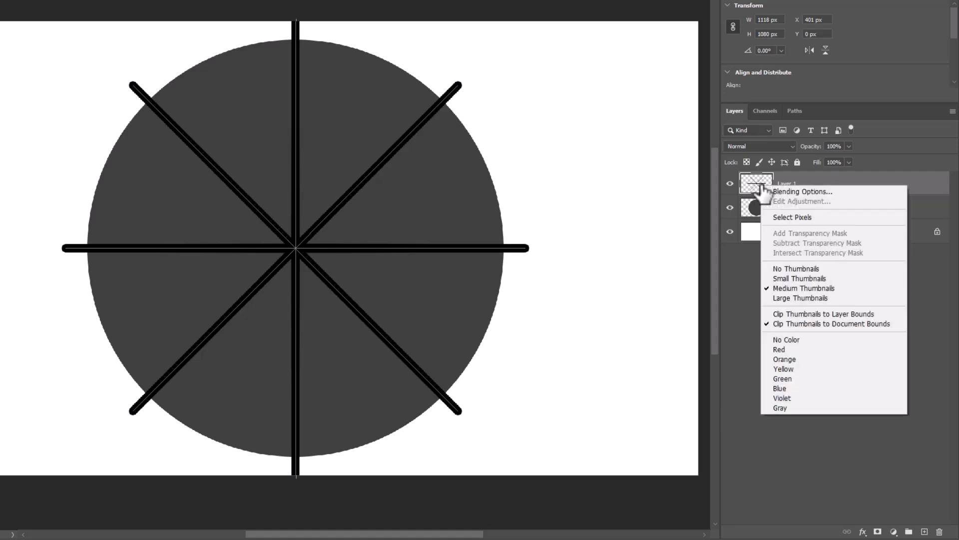
{"action": "left_click", "coordinate": [779, 217]}
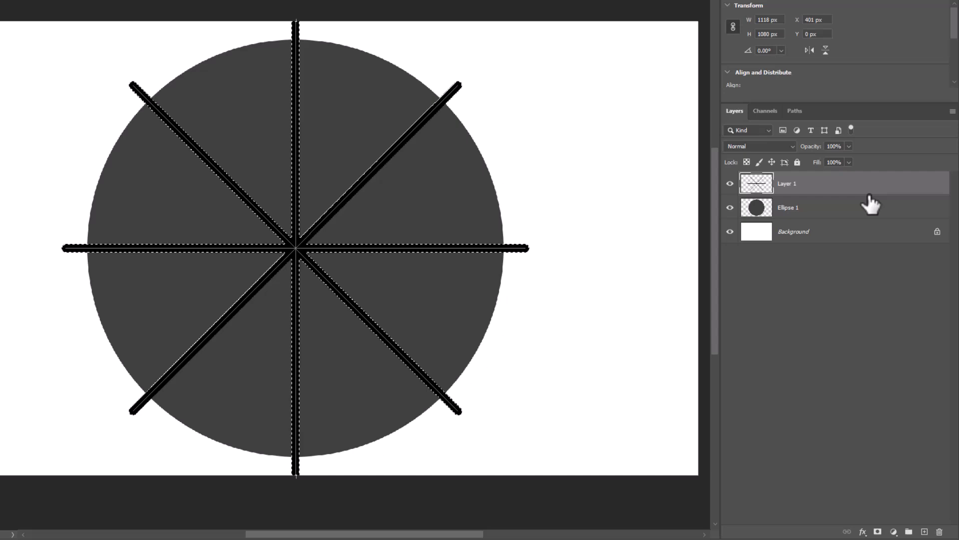
{"action": "left_click_drag", "start_coordinate": [869, 196], "coordinate": [939, 531]}
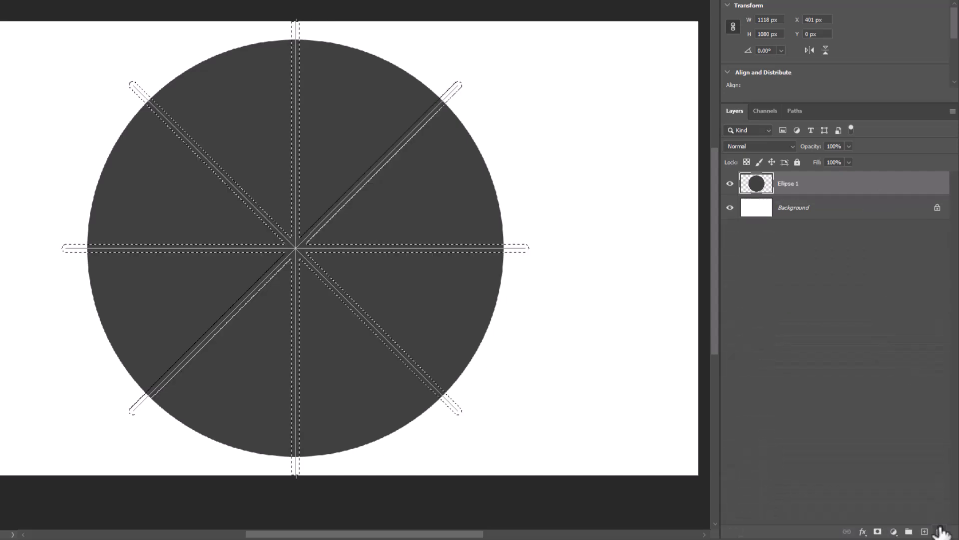
{"action": "key", "text": "Delete"}
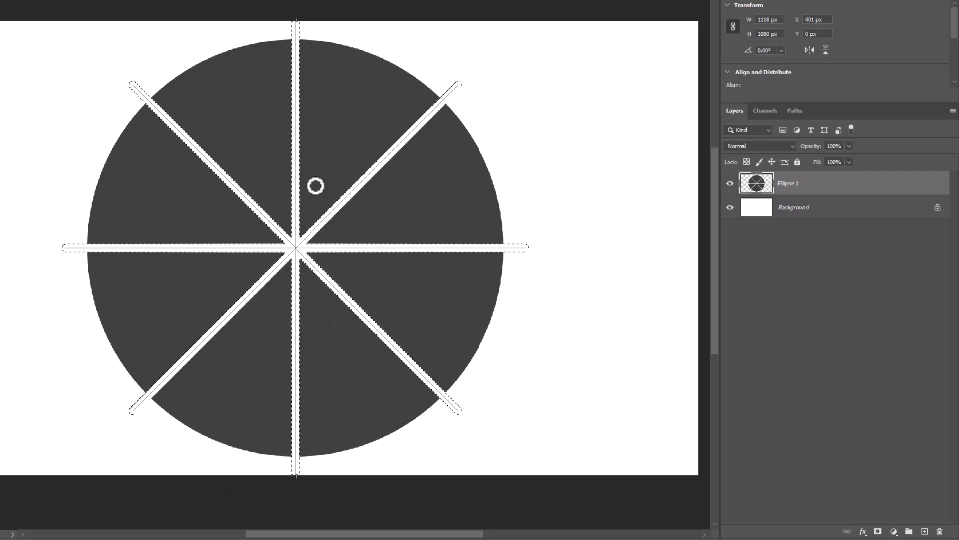
{"action": "key", "text": "ctrl+d"}
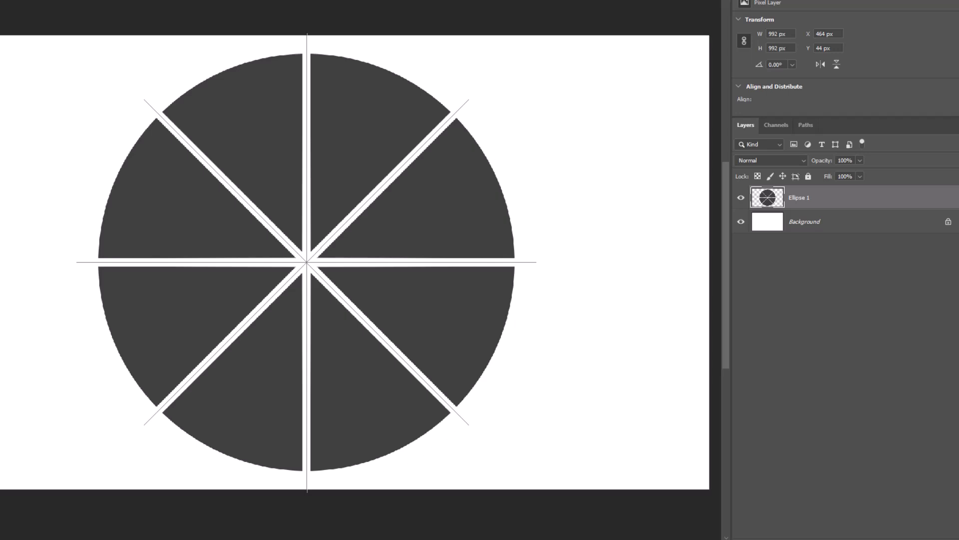
Step: Turn off the brush's paint symmetry
{"action": "left_click", "coordinate": [438, 23]}
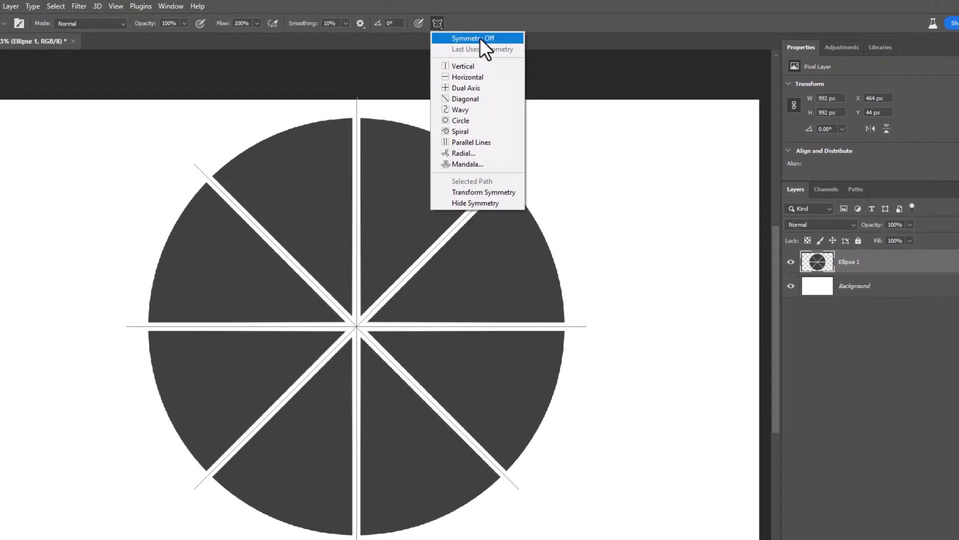
{"action": "left_click", "coordinate": [479, 37]}
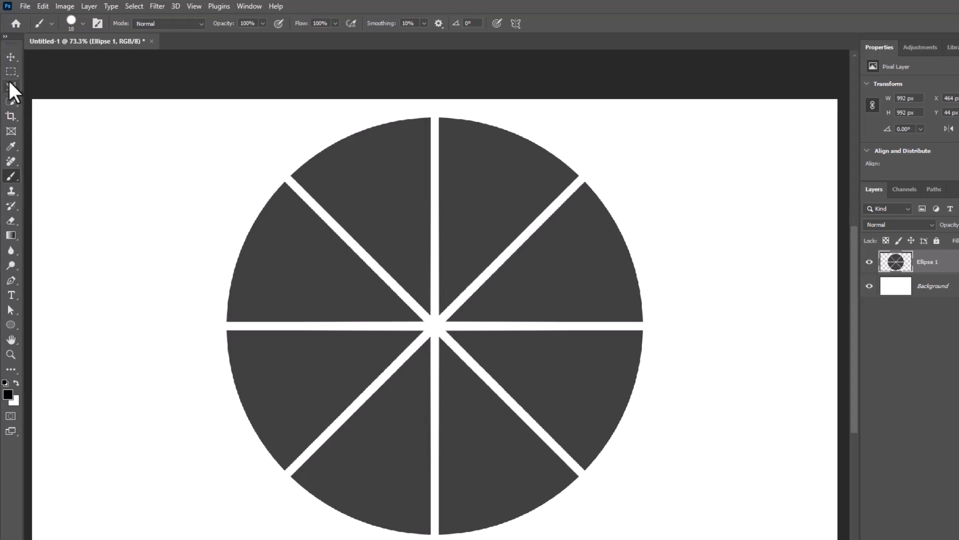
Step: Outline the upper segment left of the vertical gap with the Polygonal Lasso, then cut it and paste it in place on its own layer
{"action": "left_click", "coordinate": [7, 71]}
{"action": "left_click", "coordinate": [9, 84]}
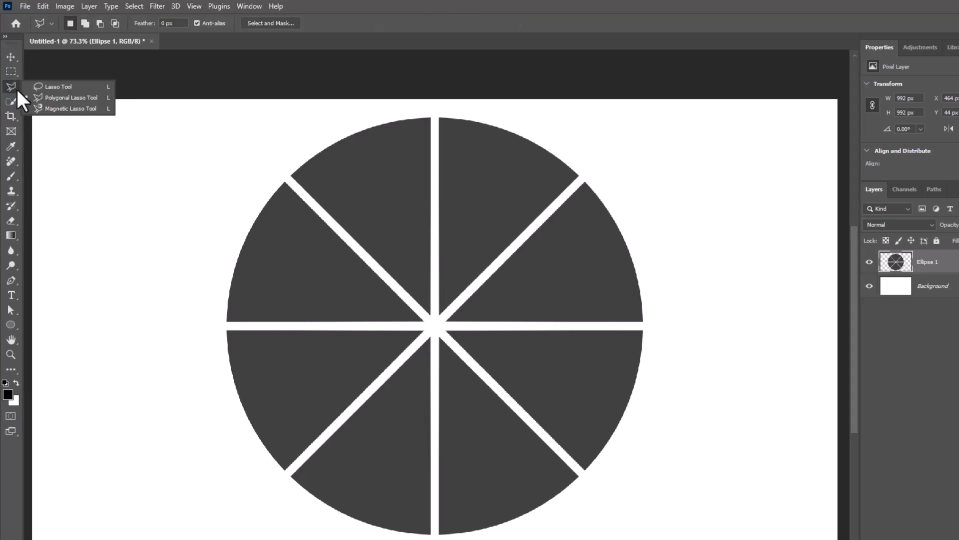
{"action": "left_click", "coordinate": [43, 97]}
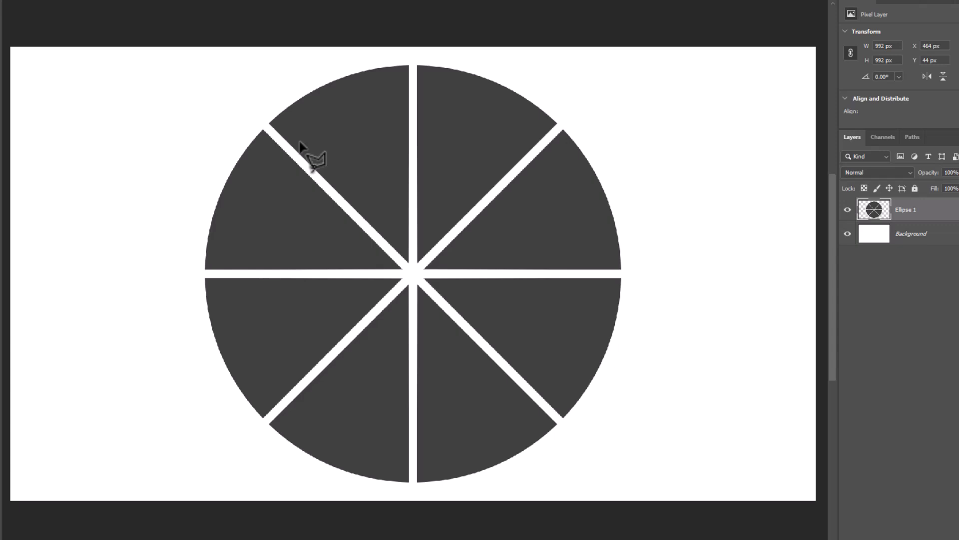
{"action": "left_click", "coordinate": [254, 113]}
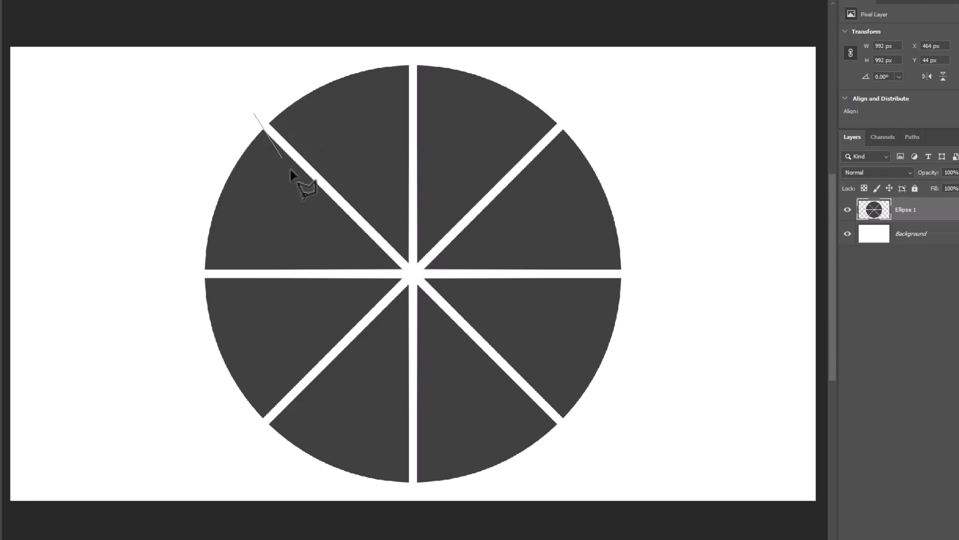
{"action": "left_click", "coordinate": [412, 270]}
{"action": "left_click", "coordinate": [412, 58]}
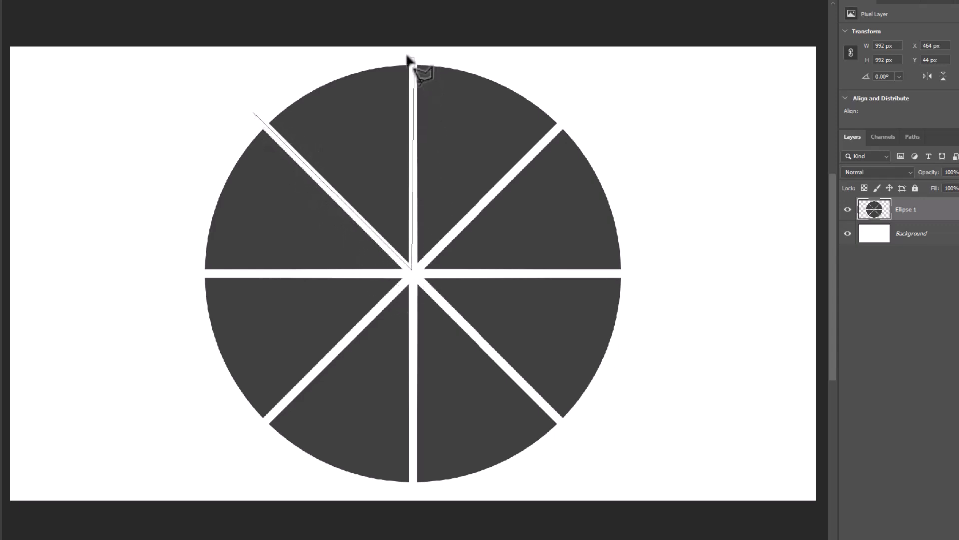
{"action": "double_click", "coordinate": [321, 55]}
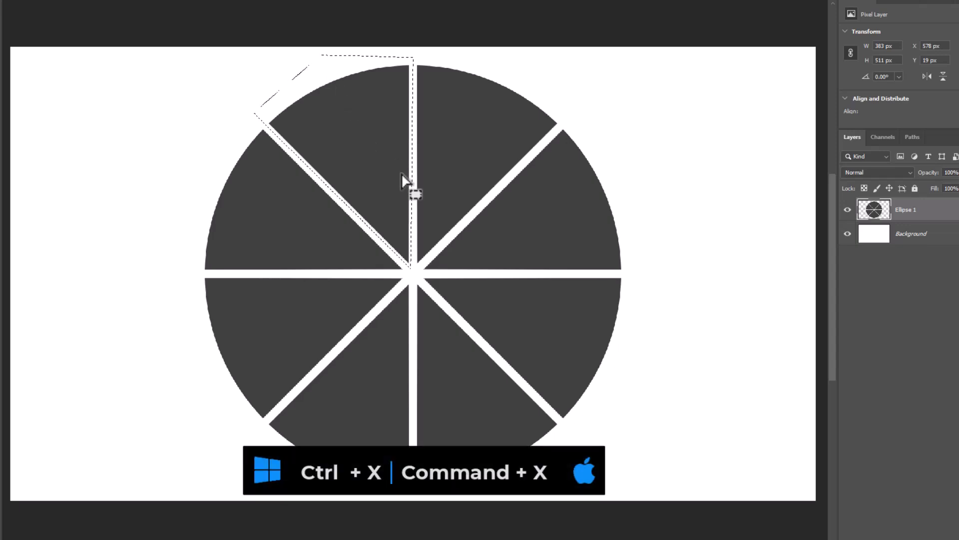
{"action": "key", "text": "ctrl+x"}
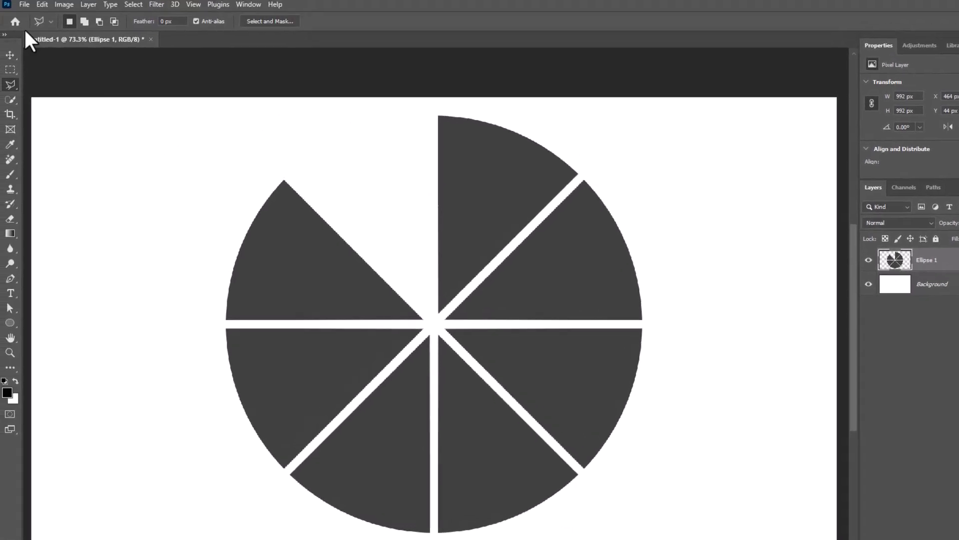
{"action": "left_click", "coordinate": [43, 6]}
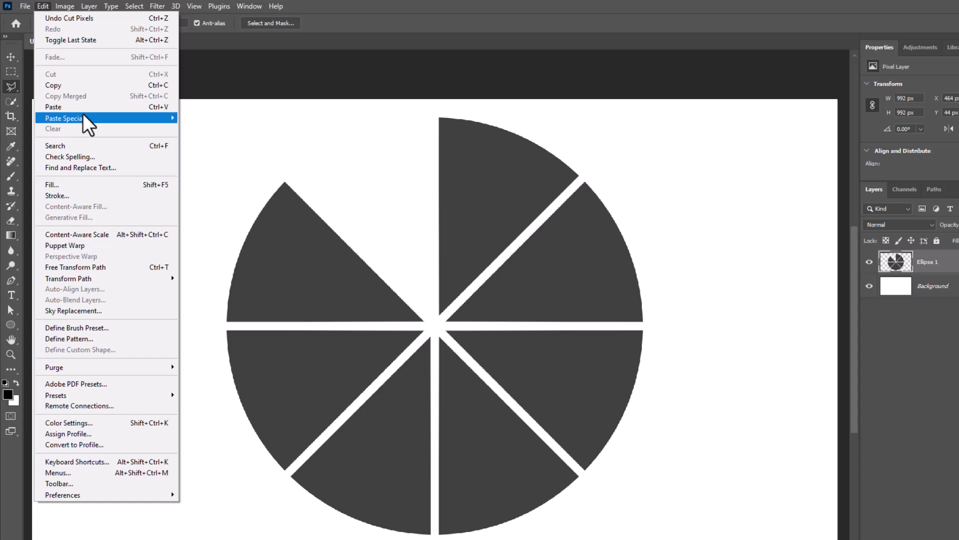
{"action": "mouse_move", "coordinate": [85, 117]}
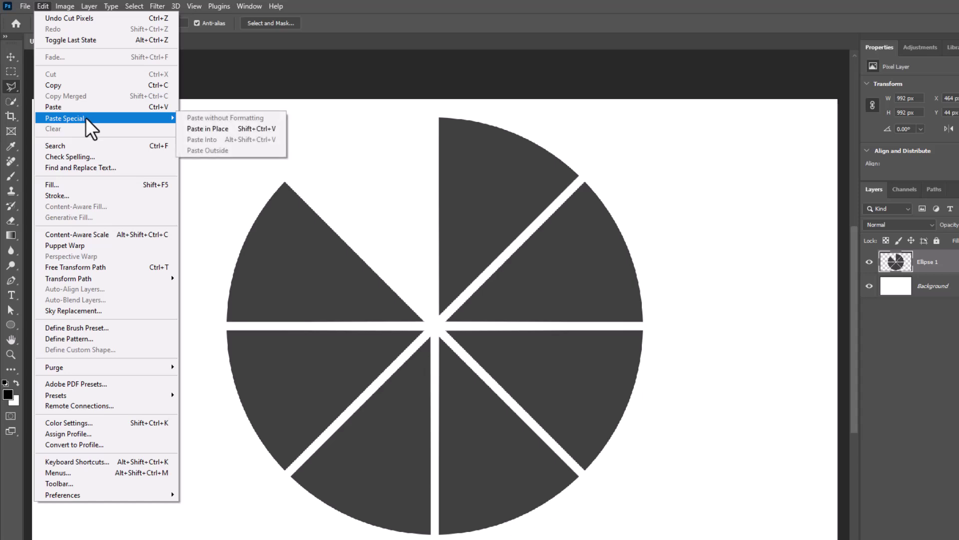
{"action": "left_click", "coordinate": [242, 129]}
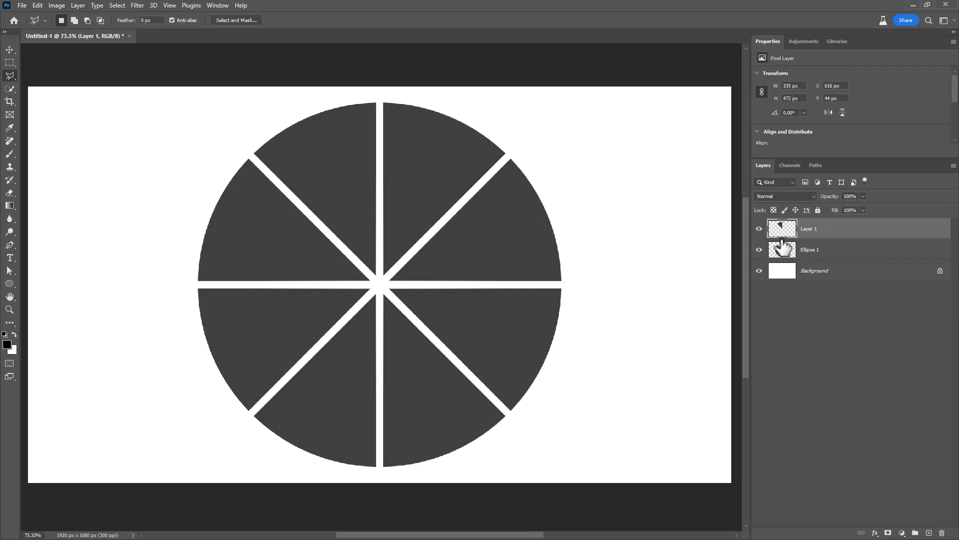
{"action": "left_click", "coordinate": [759, 229]}
{"action": "left_click", "coordinate": [759, 229]}
Step: Cut the upper segment right of the vertical gap out of Ellipse 1 and paste it in place as a new layer
{"action": "left_click", "coordinate": [815, 250]}
{"action": "left_click", "coordinate": [378, 95]}
{"action": "left_click", "coordinate": [380, 278]}
{"action": "left_click", "coordinate": [516, 146]}
{"action": "left_click", "coordinate": [378, 95]}
{"action": "key", "text": "ctrl+x"}
{"action": "key", "text": "ctrl+shift+v"}
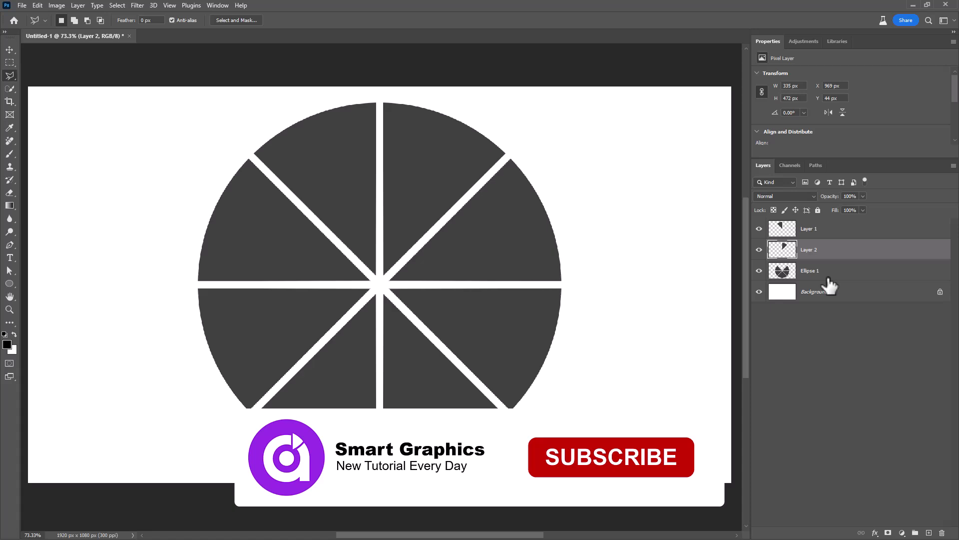
Step: Move the two rightmost segments, above and below the horizontal gap, from Ellipse 1 in place onto separate layers
{"action": "left_click", "coordinate": [827, 272]}
{"action": "left_click", "coordinate": [513, 153]}
{"action": "left_click", "coordinate": [380, 284]}
{"action": "left_click", "coordinate": [574, 285]}
{"action": "key", "text": "ctrl+x"}
{"action": "double_click", "coordinate": [520, 420]}
{"action": "key", "text": "ctrl+shift+j"}
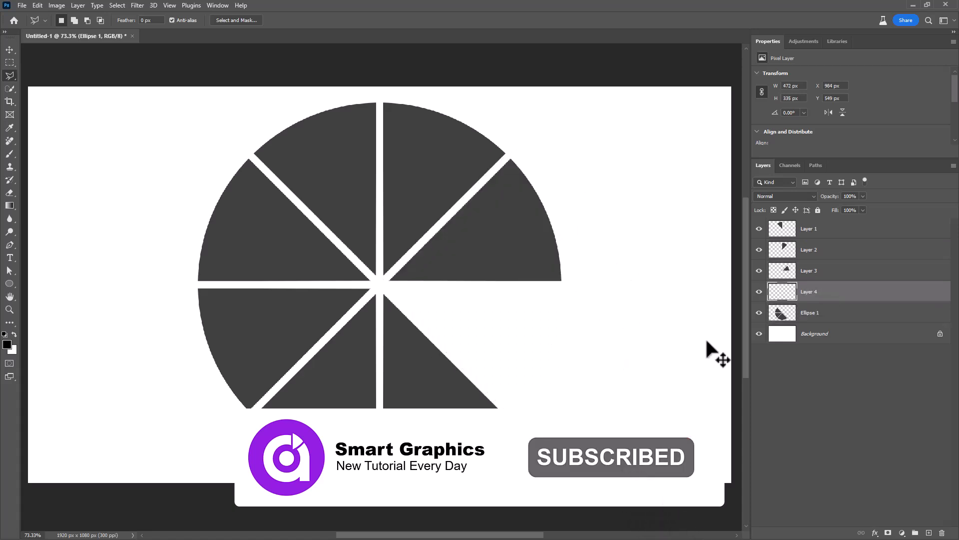
Step: Select the bottom segment right of the vertical gap on Ellipse 1 and cut it to a new layer
{"action": "left_click", "coordinate": [824, 312]}
{"action": "left_click", "coordinate": [382, 284]}
{"action": "left_click", "coordinate": [382, 476]}
{"action": "double_click", "coordinate": [527, 433]}
{"action": "key", "text": "ctrl+shift+j"}
Step: Select the bottom segment left of the vertical gap on Ellipse 1 and cut it to a new layer
{"action": "left_click", "coordinate": [825, 334]}
{"action": "left_click", "coordinate": [235, 419]}
{"action": "left_click", "coordinate": [380, 478]}
{"action": "left_click", "coordinate": [381, 286]}
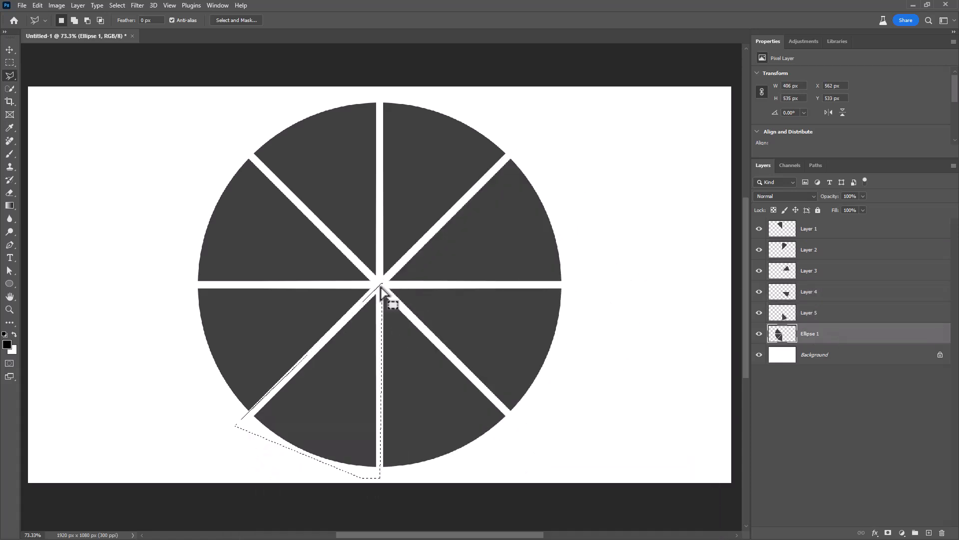
{"action": "key", "text": "ctrl+shift+j"}
Step: Cut the leftmost segment below the horizontal gap from Ellipse 1 to a new layer
{"action": "left_click", "coordinate": [824, 355]}
{"action": "left_click", "coordinate": [176, 284]}
{"action": "left_click", "coordinate": [244, 421]}
{"action": "key", "text": "ctrl+shift+j"}
Step: Group all eight segment layers, from Layer 1 down to Ellipse 1, and name the group Photos
{"action": "key", "text": "alt+period"}
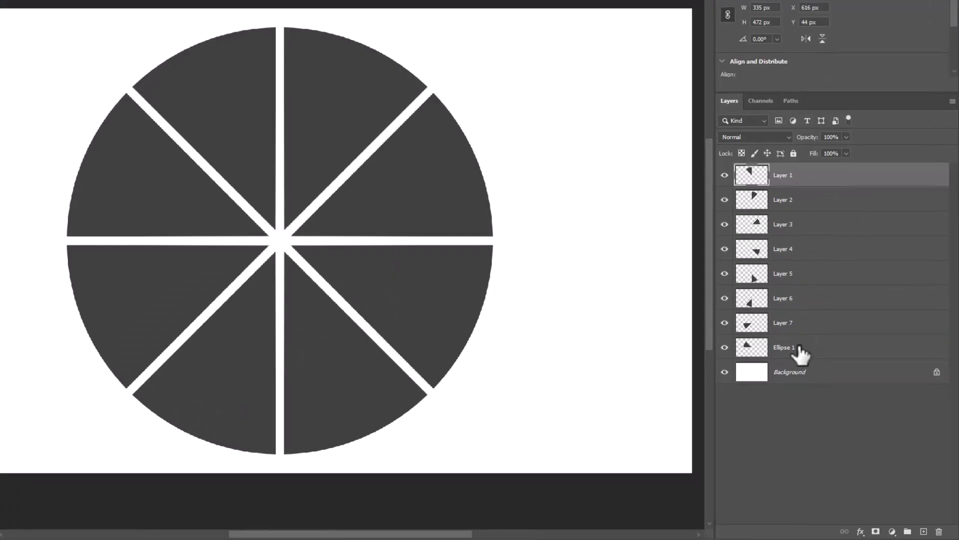
{"action": "left_click", "coordinate": [830, 374], "text": "shift"}
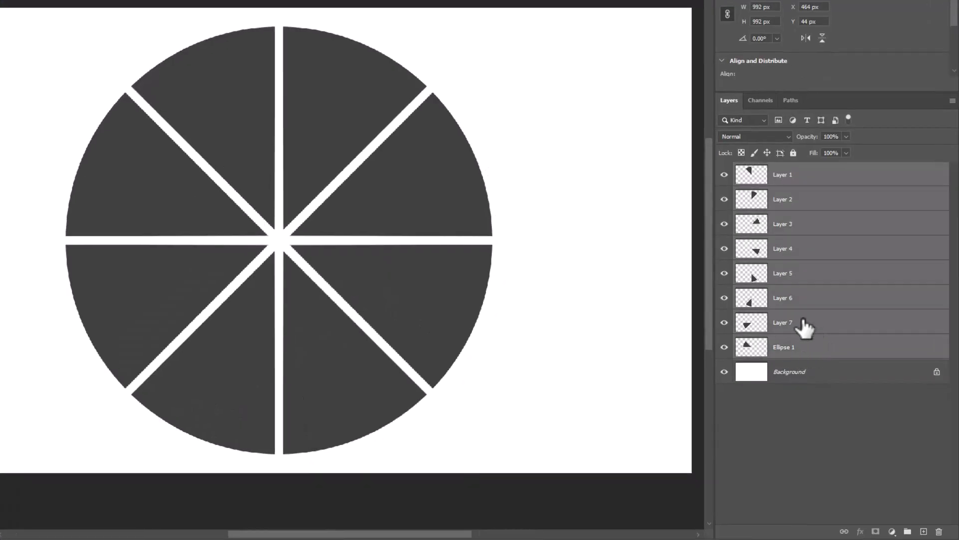
{"action": "key", "text": "ctrl+g"}
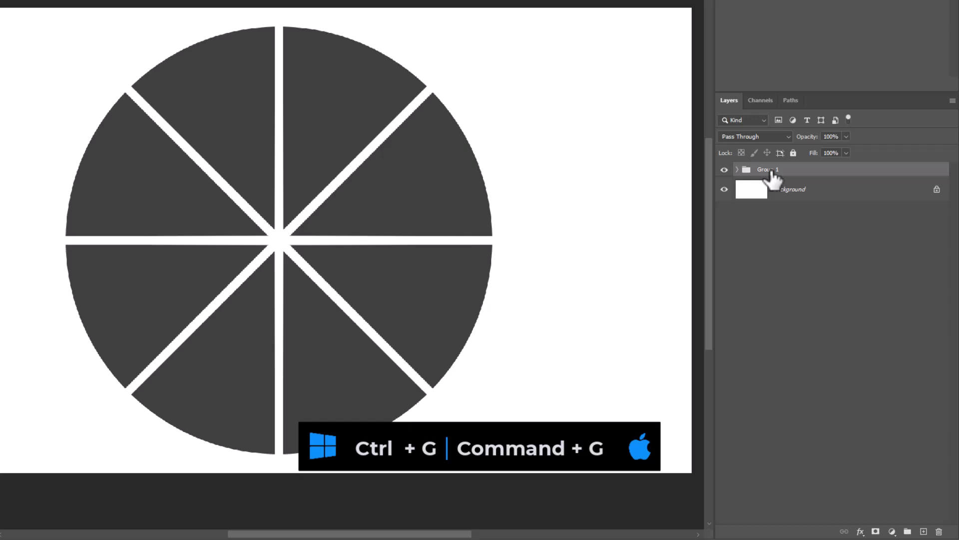
{"action": "double_click", "coordinate": [770, 170]}
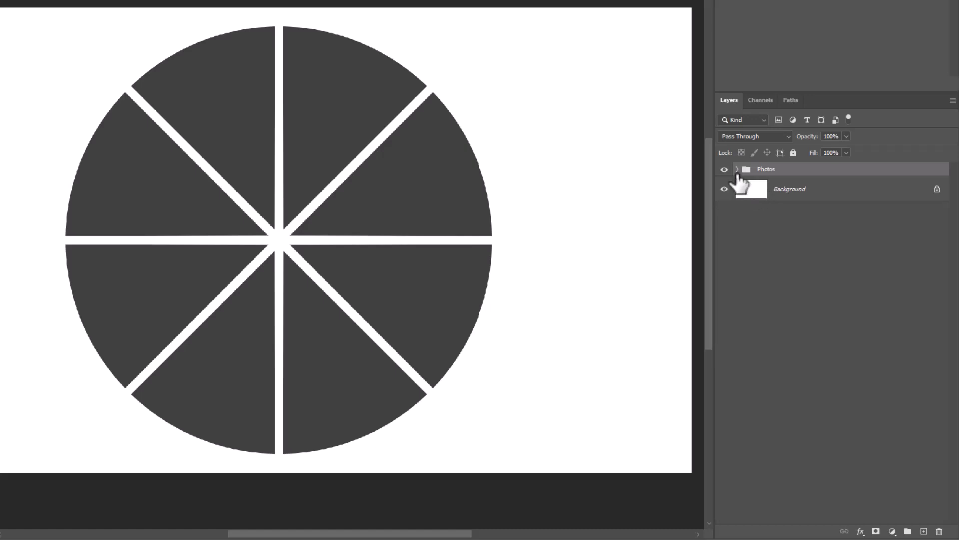
Step: Expand the Photos group, select Layer 1 and place the stylish-guy orange-background photo from the files folder above it
{"action": "left_click", "coordinate": [738, 170]}
{"action": "left_click", "coordinate": [787, 191]}
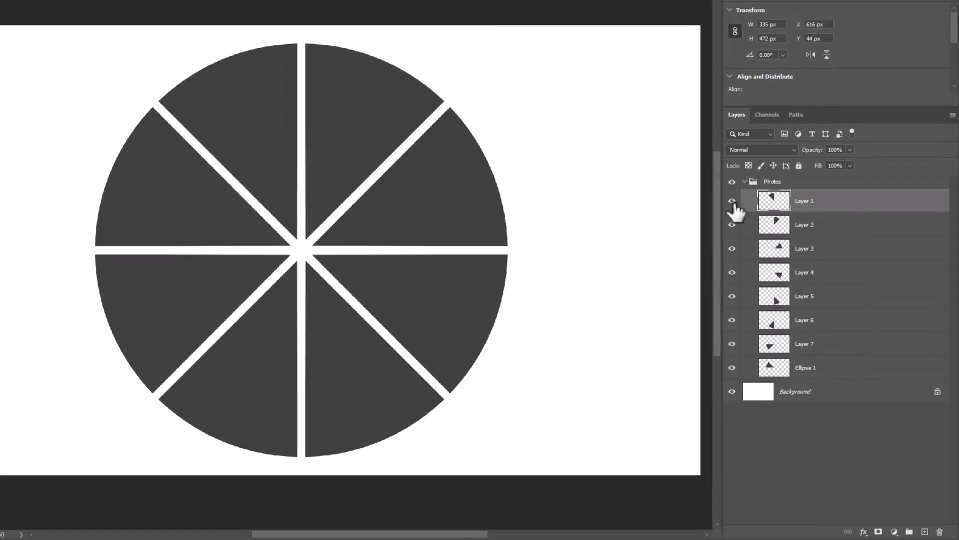
{"action": "left_click", "coordinate": [732, 201]}
{"action": "left_click", "coordinate": [732, 201]}
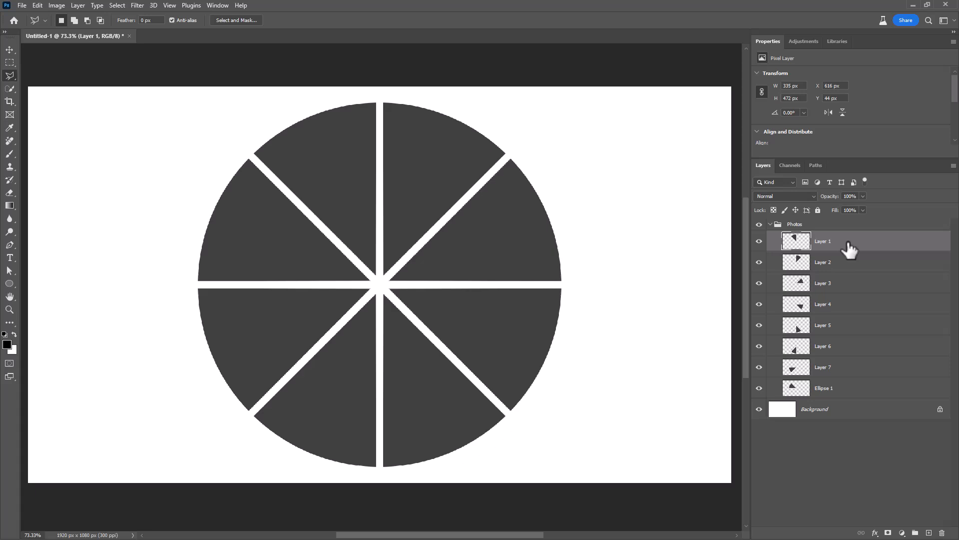
{"action": "key", "text": "alt+Tab"}
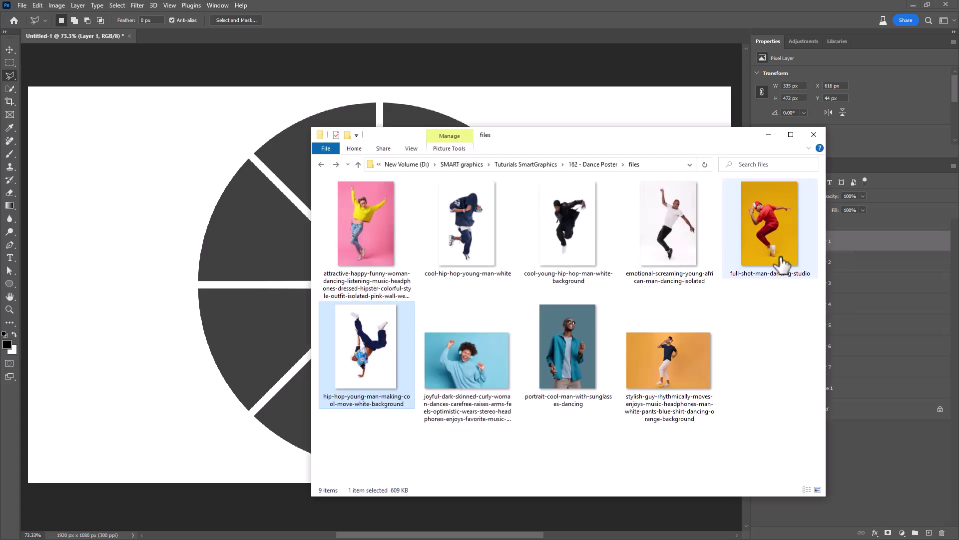
{"action": "left_click", "coordinate": [649, 363]}
{"action": "left_click_drag", "start_coordinate": [650, 363], "coordinate": [310, 242]}
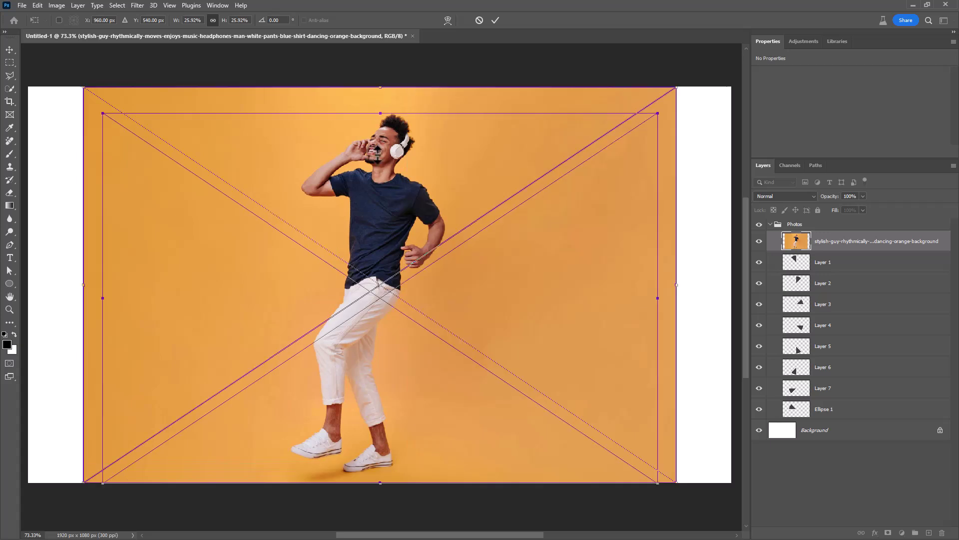
Step: Scale the placed photo to about 14.28% and position the dancer over the upper segment left of the vertical gap
{"action": "left_click_drag", "start_coordinate": [391, 86], "coordinate": [380, 310]}
{"action": "left_click_drag", "start_coordinate": [399, 385], "coordinate": [342, 160]}
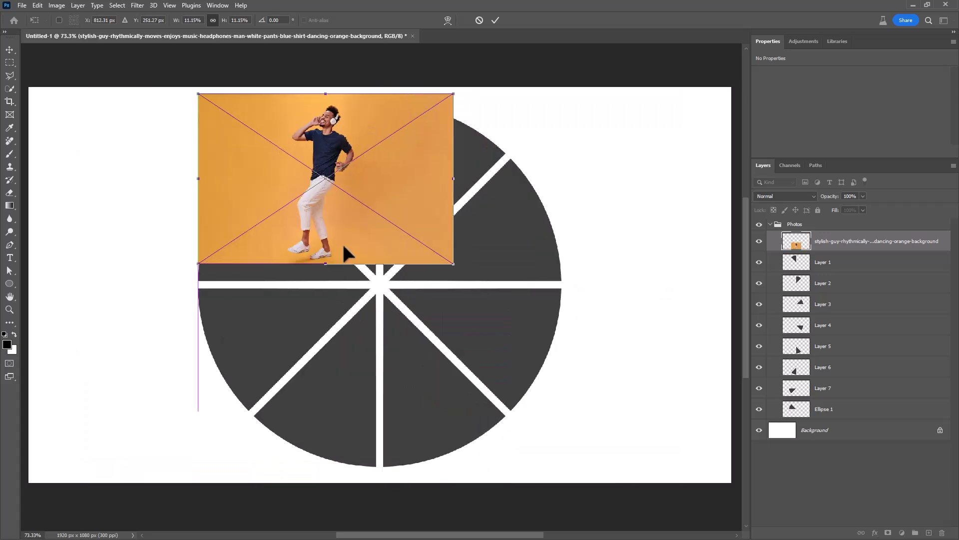
{"action": "left_click_drag", "start_coordinate": [326, 268], "coordinate": [334, 314]}
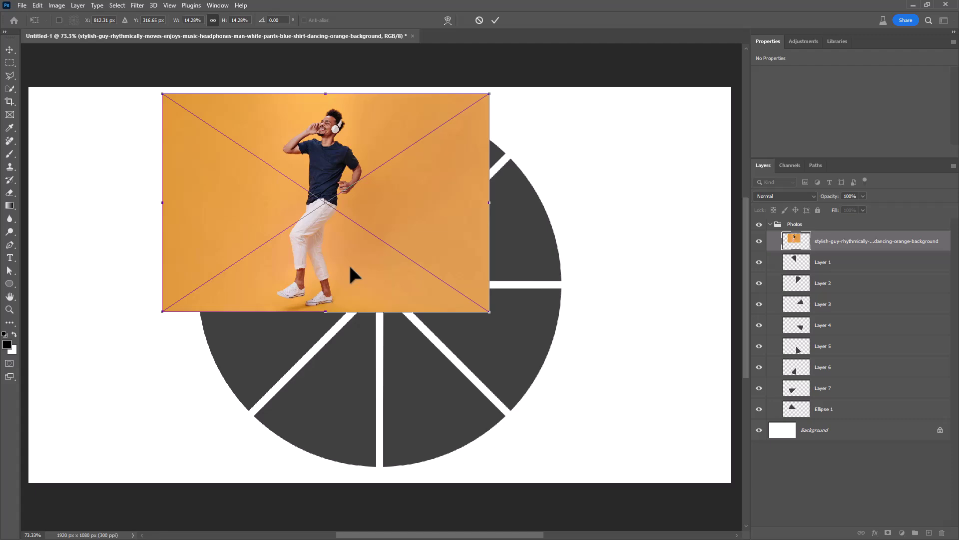
{"action": "left_click_drag", "start_coordinate": [349, 265], "coordinate": [367, 260]}
{"action": "key", "text": "Return"}
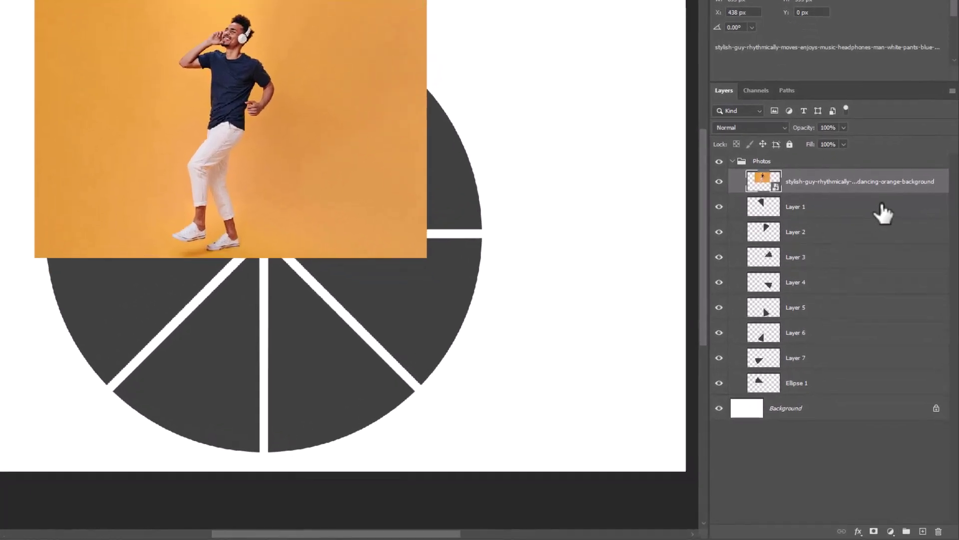
Step: Clip the orange-background photo to Layer 1, then transform it to about 15% scale and -14° rotation so the dancer fits the segment
{"action": "right_click", "coordinate": [897, 239]}
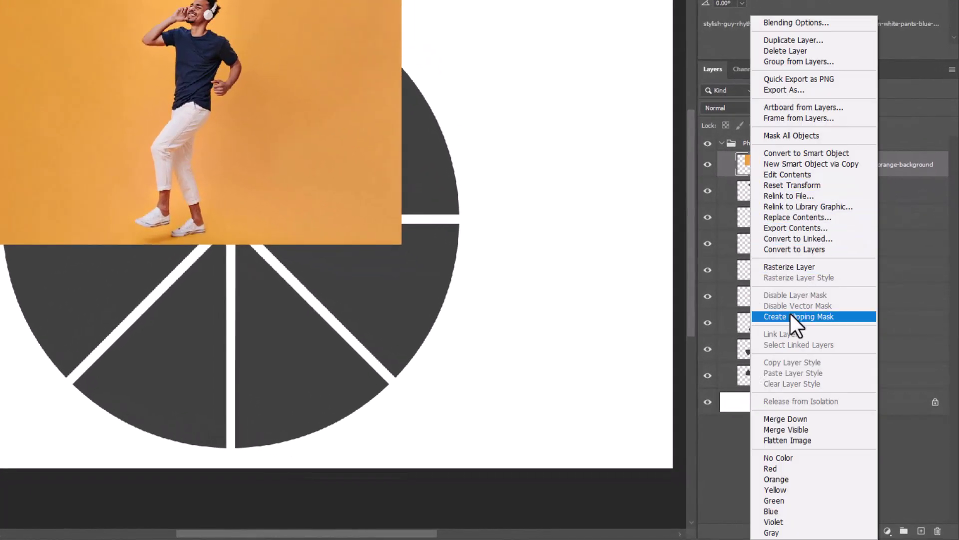
{"action": "left_click", "coordinate": [791, 315]}
{"action": "key", "text": "ctrl+t"}
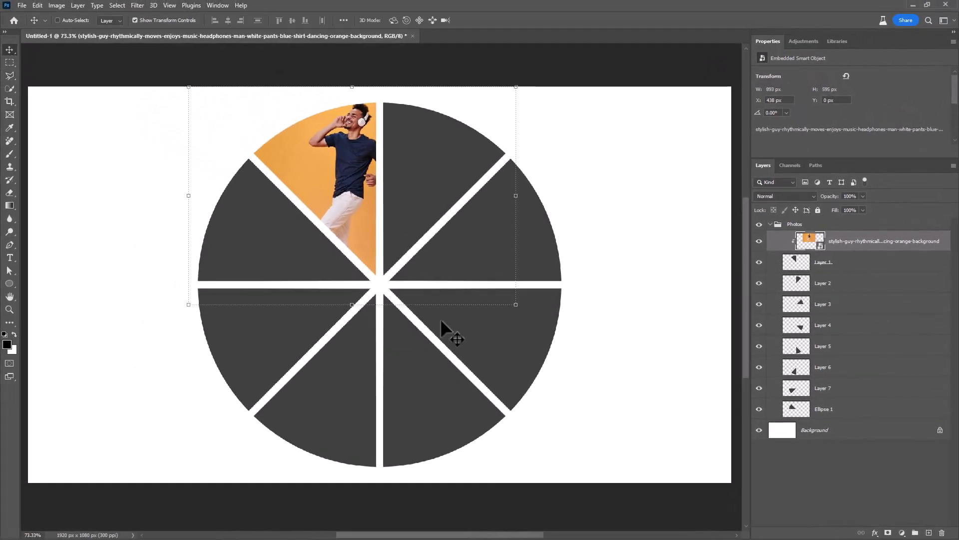
{"action": "left_click_drag", "start_coordinate": [348, 318], "coordinate": [380, 342]}
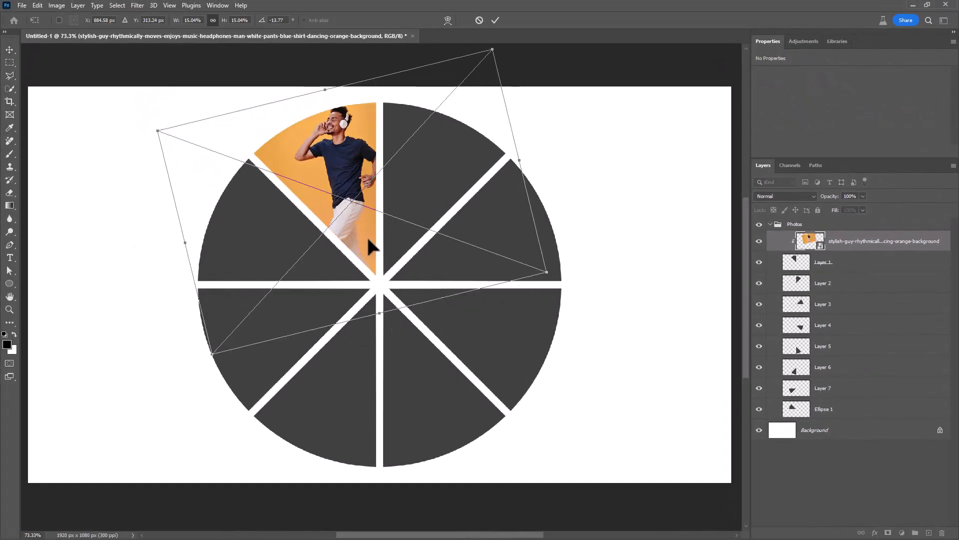
{"action": "key", "text": "Return"}
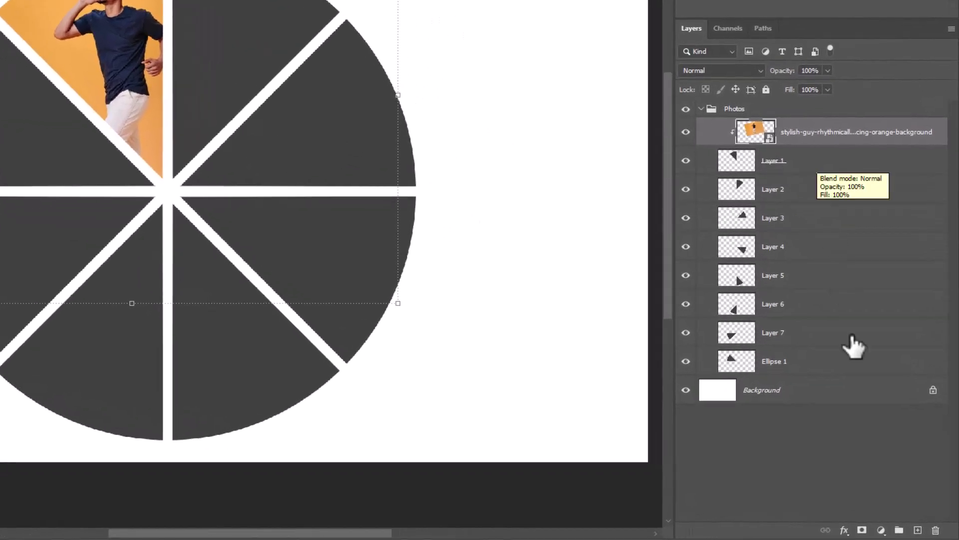
Step: Add a Black & White adjustment layer above the photo and clip it to the layers below
{"action": "left_click", "coordinate": [881, 529]}
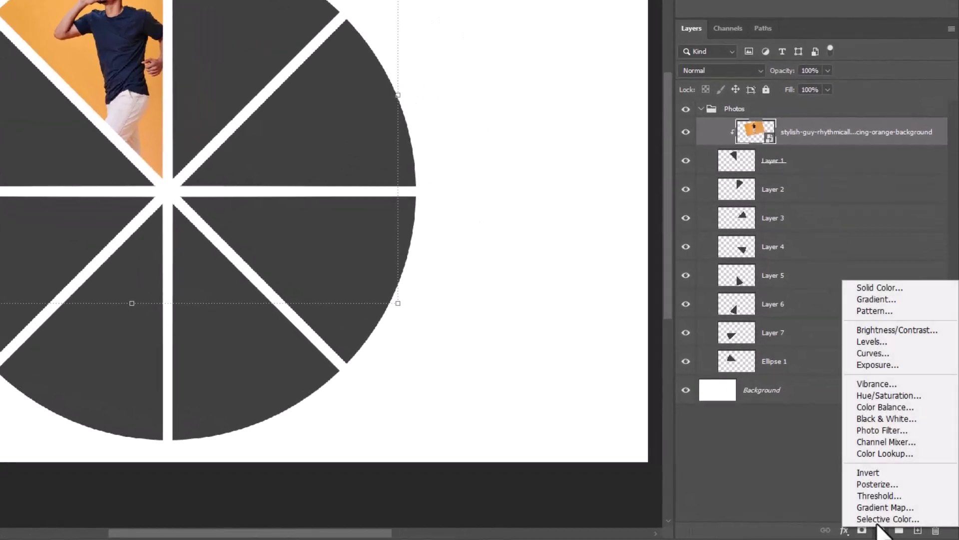
{"action": "left_click", "coordinate": [880, 419]}
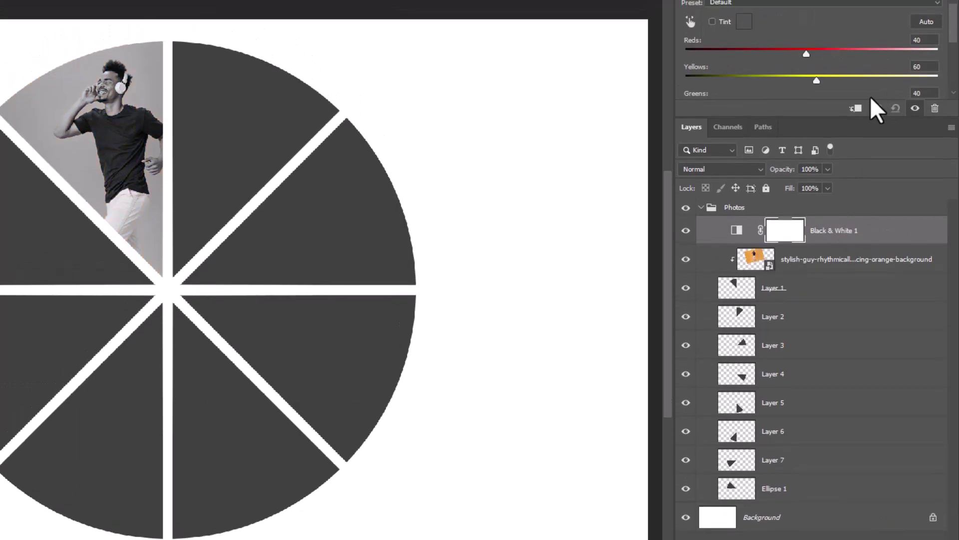
{"action": "left_click", "coordinate": [856, 109]}
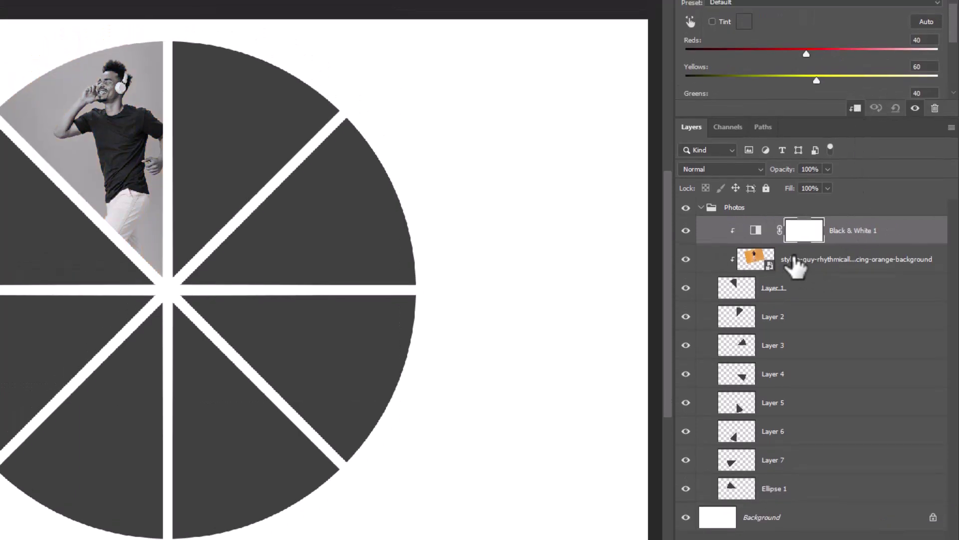
Step: Group the Black & White adjustment, the photo and Layer 1, name the group 1, and check it by toggling its visibility
{"action": "left_click", "coordinate": [818, 297], "text": "shift"}
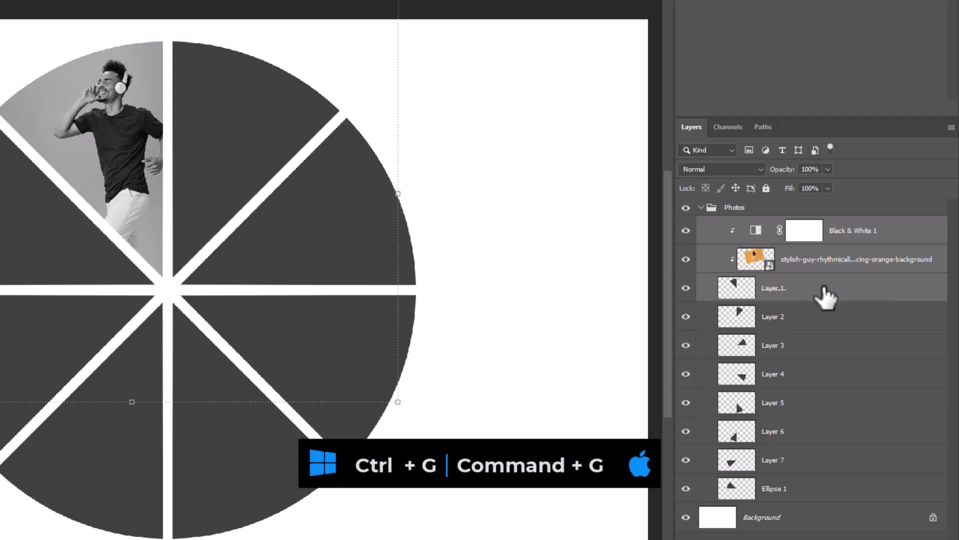
{"action": "key", "text": "ctrl+g"}
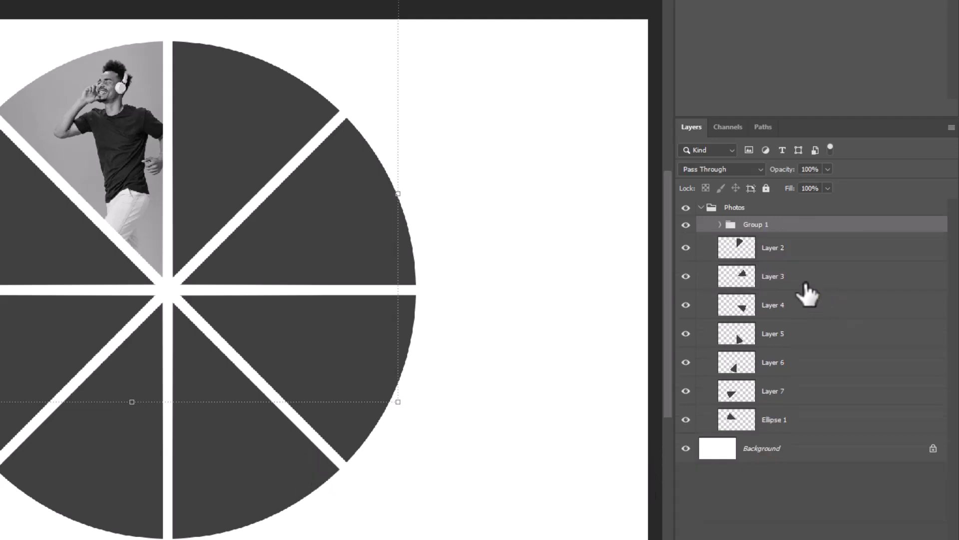
{"action": "double_click", "coordinate": [749, 224]}
{"action": "type", "text": "1"}
{"action": "key", "text": "Return"}
{"action": "left_click", "coordinate": [685, 225]}
{"action": "left_click", "coordinate": [686, 225]}
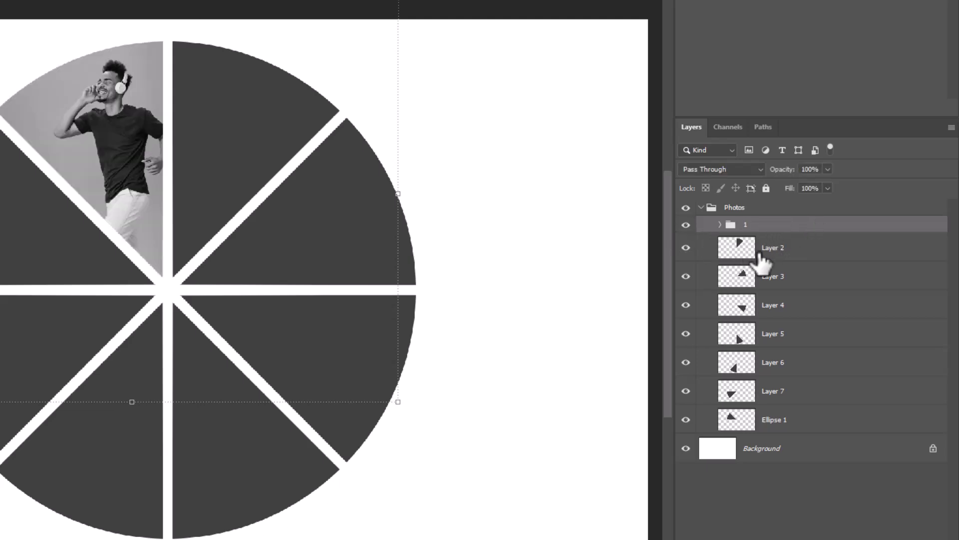
Step: Place the hip-hop-young-man-making-cool-move-white-background photo from the files folder directly above Layer 2
{"action": "left_click", "coordinate": [787, 256]}
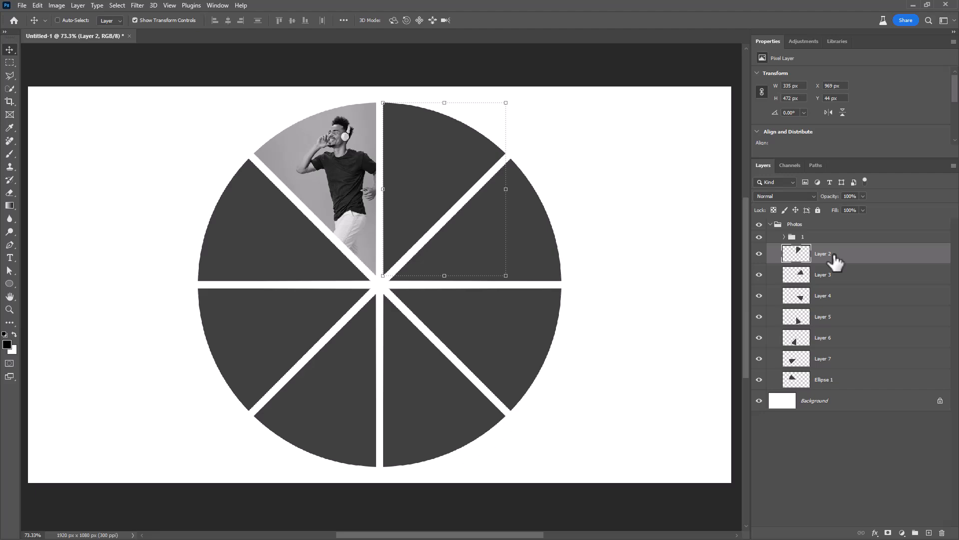
{"action": "key", "text": "alt+Tab"}
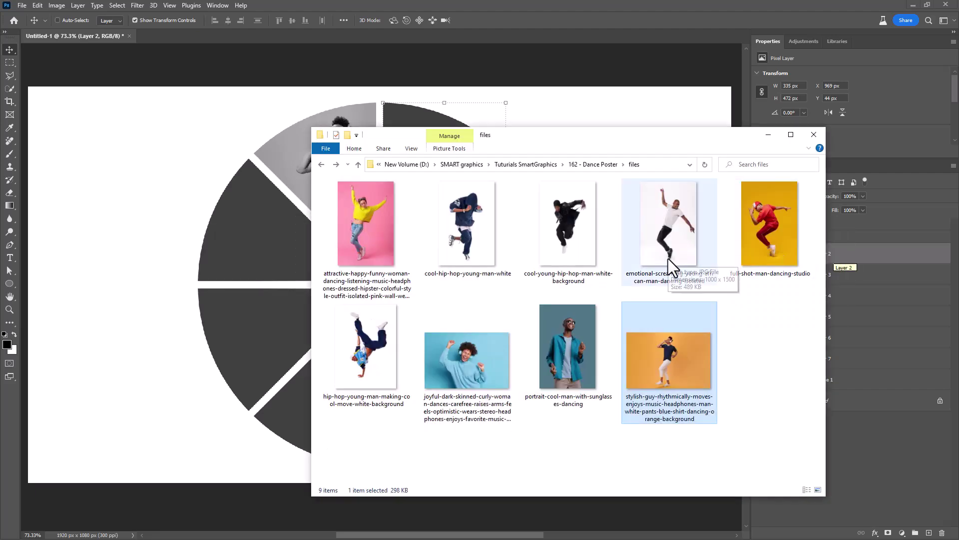
{"action": "left_click", "coordinate": [350, 335]}
{"action": "left_click_drag", "start_coordinate": [322, 309], "coordinate": [358, 295]}
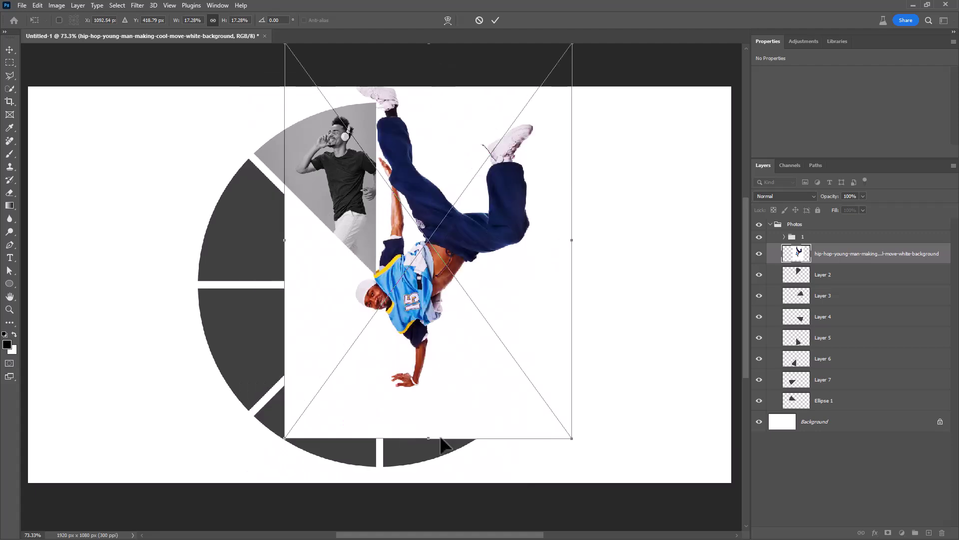
Step: Scale the handstand dancer down over the Layer 2 segment, clip the photo to it and rotate it about 8.64°
{"action": "left_click_drag", "start_coordinate": [441, 438], "coordinate": [418, 269]}
{"action": "left_click_drag", "start_coordinate": [420, 223], "coordinate": [410, 247]}
{"action": "key", "text": "Return"}
{"action": "key", "text": "ctrl+alt+g"}
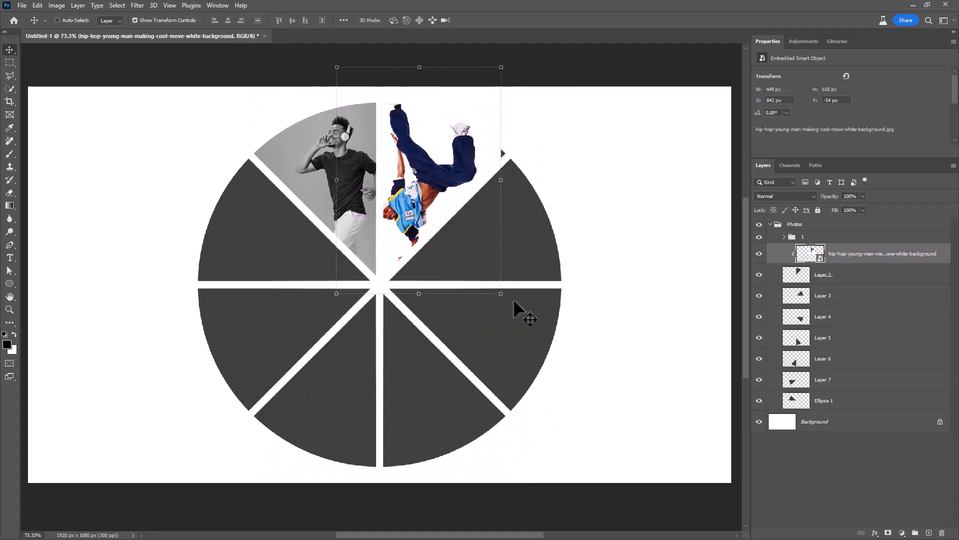
{"action": "left_click_drag", "start_coordinate": [514, 299], "coordinate": [488, 300]}
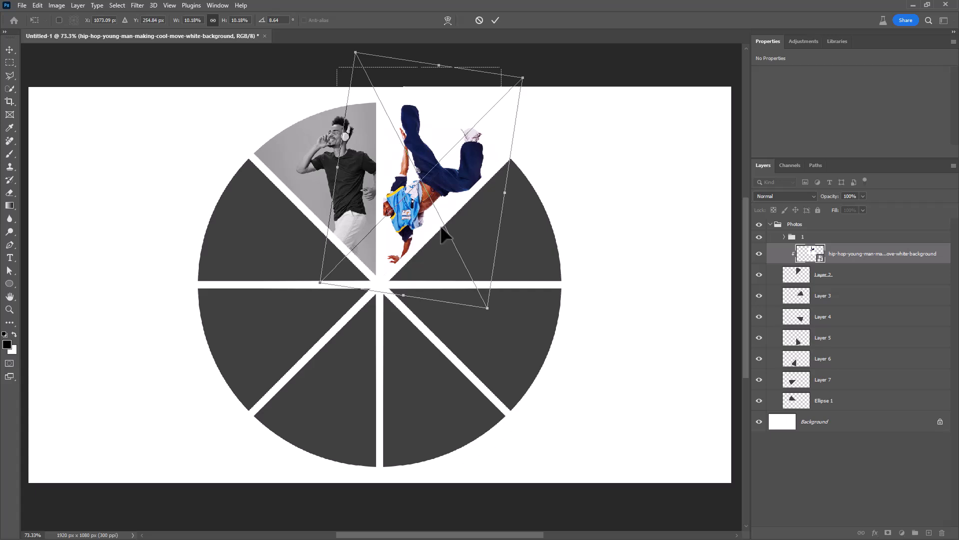
{"action": "key", "text": "Return"}
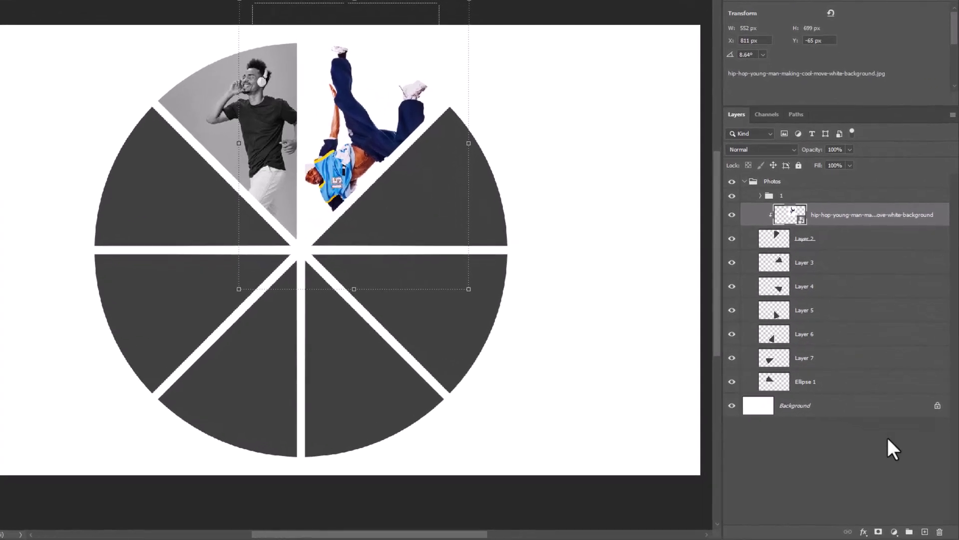
Step: Add a clipped Color Lookup adjustment using EdgyAmber.3DL above the handstand photo, then group it with the photo and Layer 2 as 2
{"action": "left_click", "coordinate": [894, 532]}
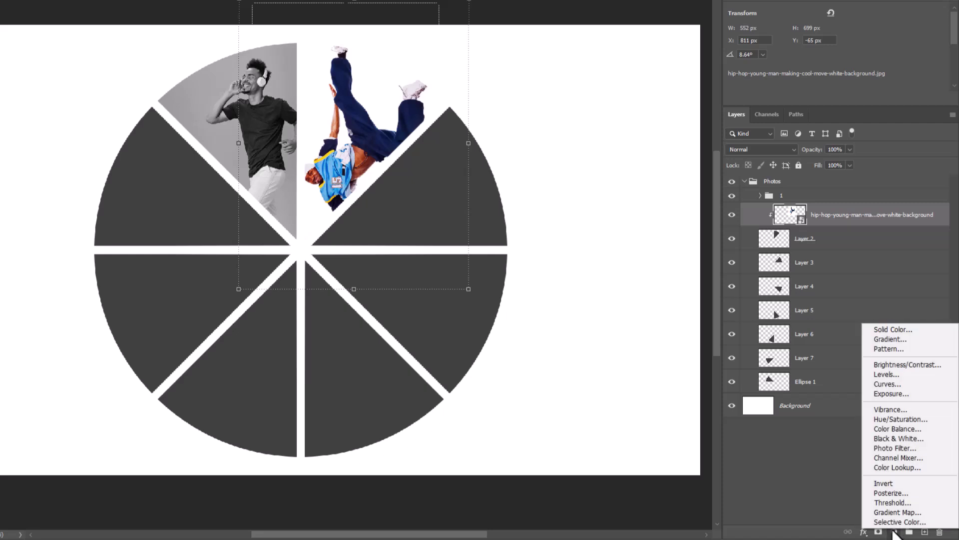
{"action": "left_click", "coordinate": [895, 467]}
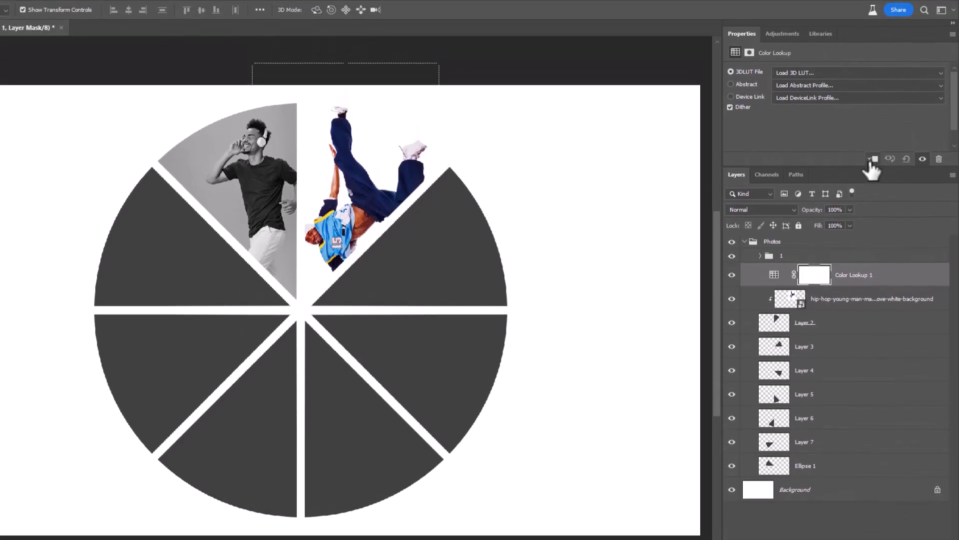
{"action": "left_click", "coordinate": [873, 105]}
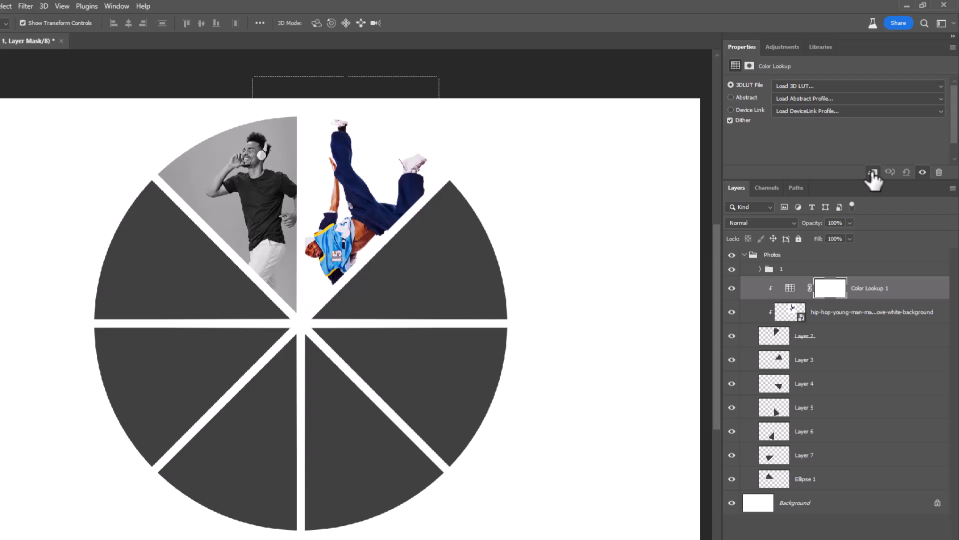
{"action": "left_click", "coordinate": [822, 85]}
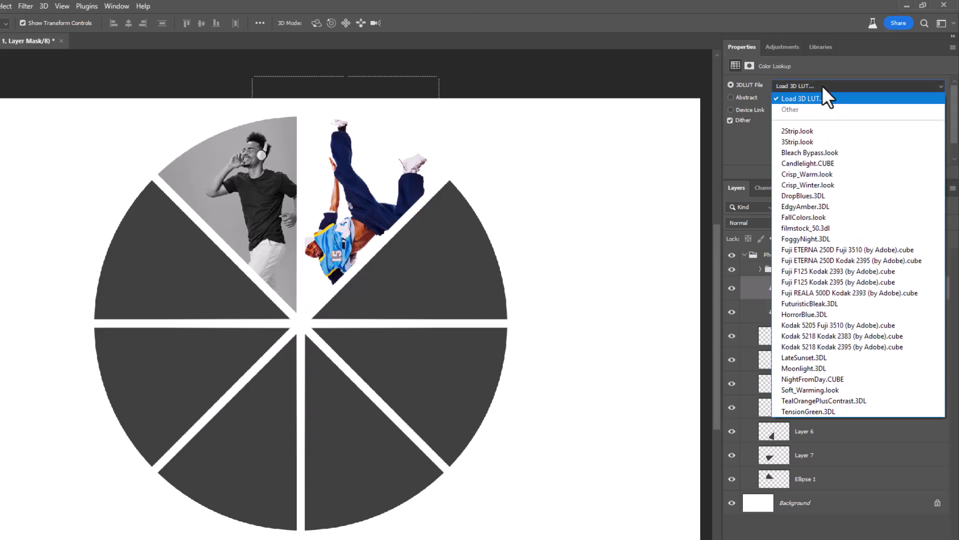
{"action": "left_click", "coordinate": [807, 205]}
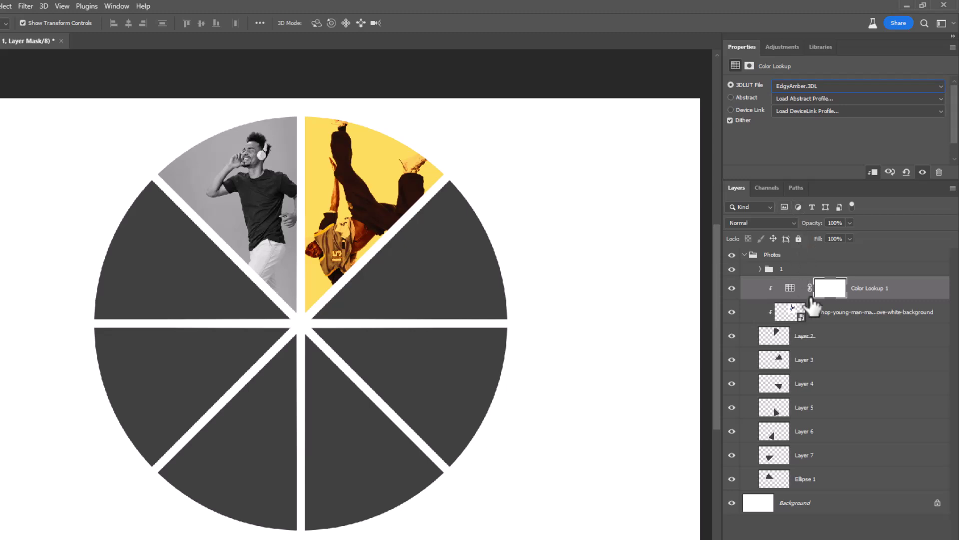
{"action": "left_click", "coordinate": [838, 335], "text": "shift"}
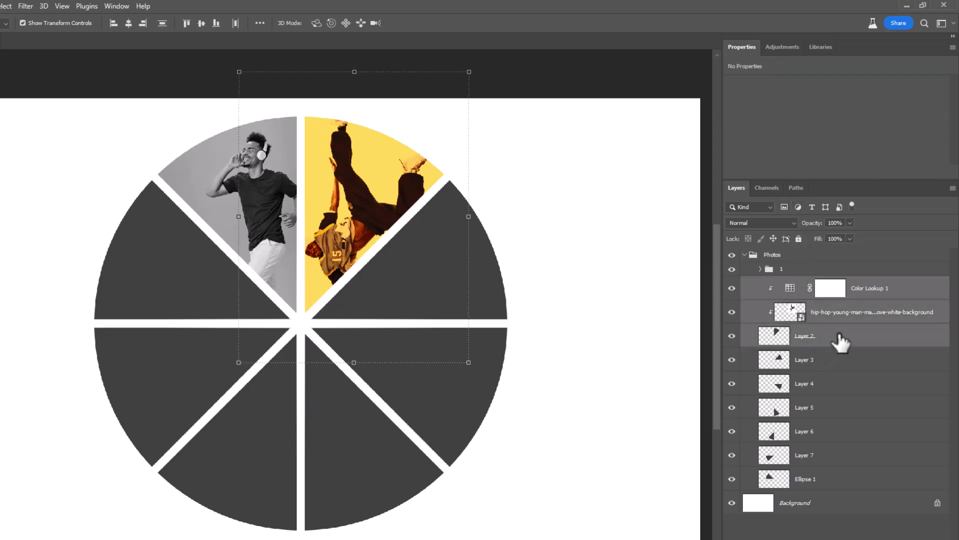
{"action": "key", "text": "ctrl+g"}
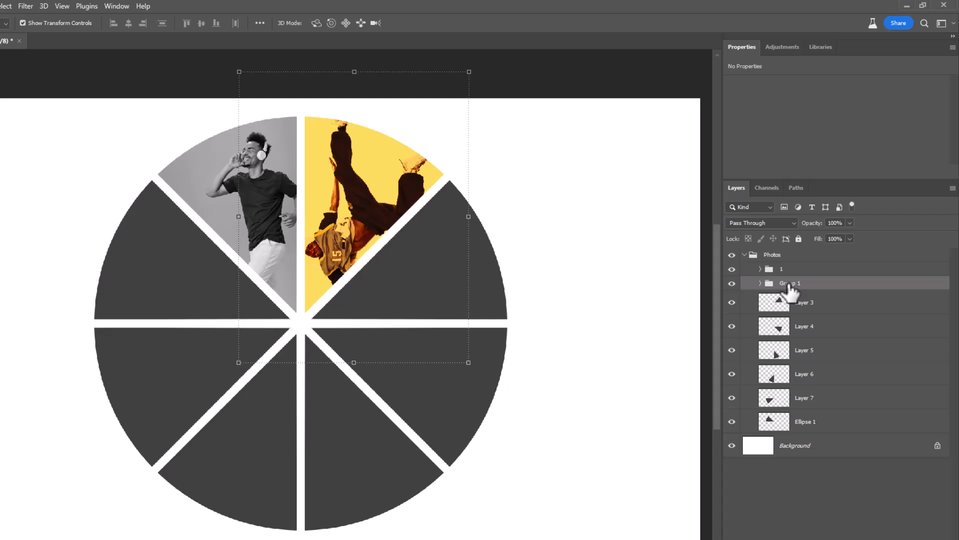
Step: Place the pink-background woman photo above Layer 3, clip it to that segment and resize it so her head and arms fit
{"action": "left_click", "coordinate": [818, 305]}
{"action": "key", "text": "alt+Tab"}
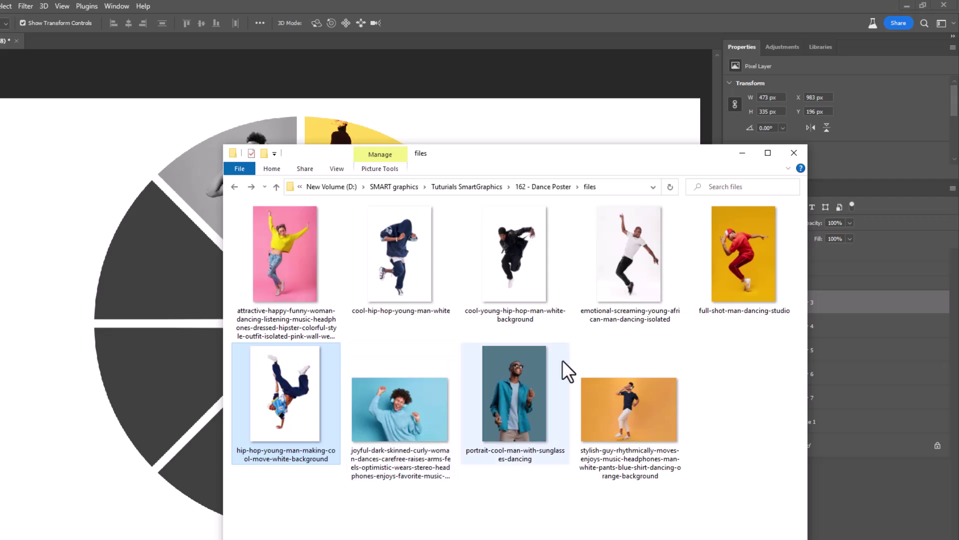
{"action": "left_click_drag", "start_coordinate": [302, 288], "coordinate": [273, 287]}
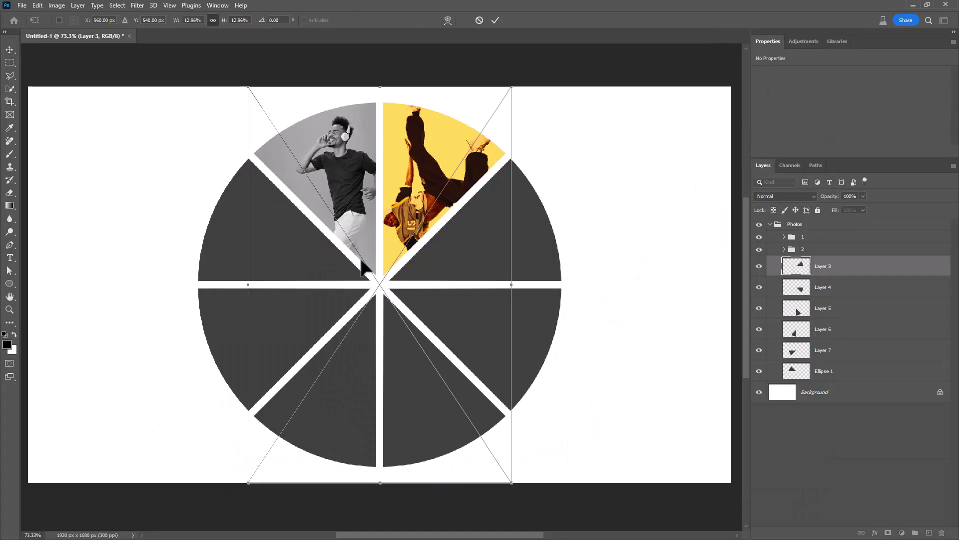
{"action": "key", "text": "ctrl+alt+g"}
{"action": "left_click_drag", "start_coordinate": [541, 286], "coordinate": [554, 311]}
Step: Add a clipped Black & White adjustment above the woman's photo and group it with the photo and Layer 3 as 3
{"action": "left_click", "coordinate": [902, 532]}
{"action": "left_click", "coordinate": [900, 454]}
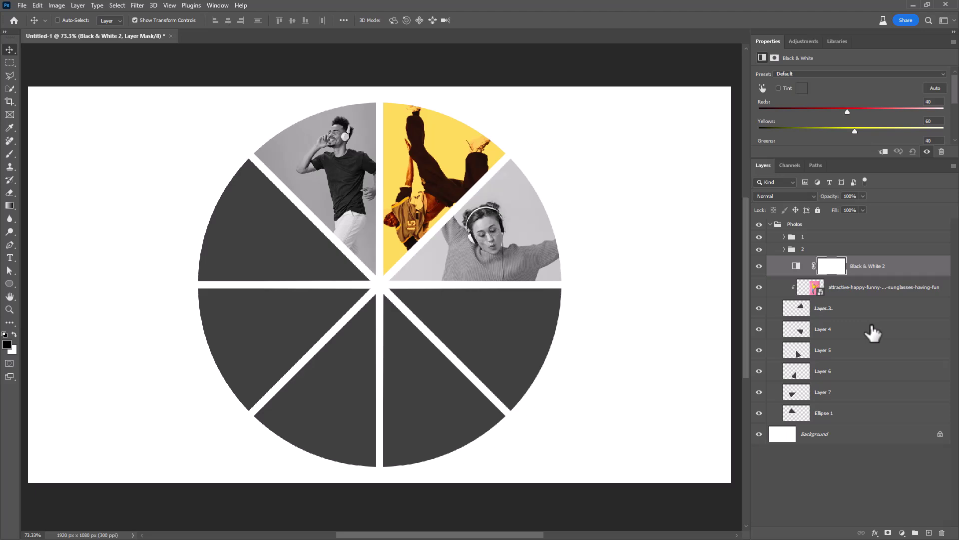
{"action": "key", "text": "ctrl+alt+g"}
{"action": "left_click", "coordinate": [859, 291], "text": "ctrl"}
{"action": "left_click", "coordinate": [858, 311], "text": "shift"}
{"action": "key", "text": "ctrl+g"}
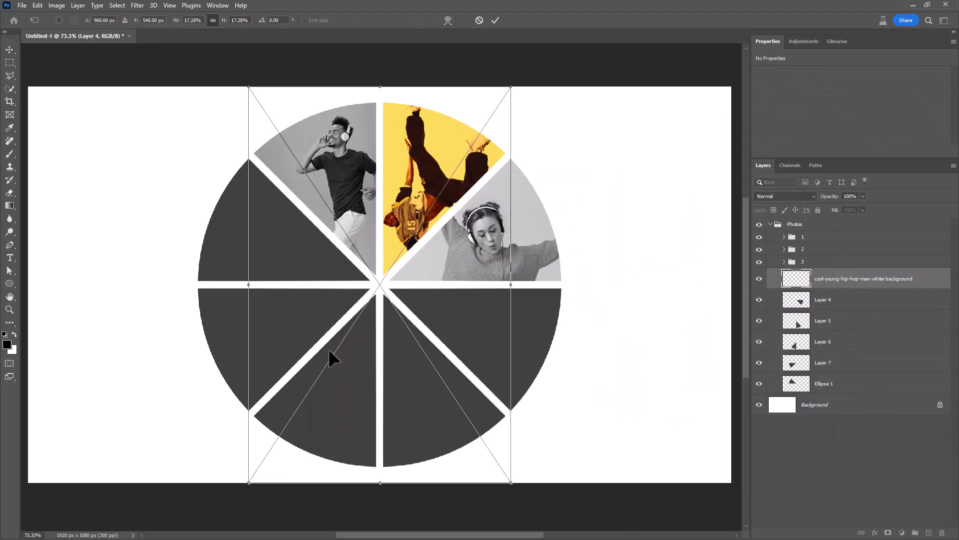
Step: Fit the cool-young-hip-hop-man-white-background photo into the Layer 4 segment at about 583 × 877 px, clipped to that layer
{"action": "left_click_drag", "start_coordinate": [332, 359], "coordinate": [553, 365]}
{"action": "left_click_drag", "start_coordinate": [498, 189], "coordinate": [497, 263]}
{"action": "key", "text": "Return"}
{"action": "left_click_drag", "start_coordinate": [500, 345], "coordinate": [495, 300]}
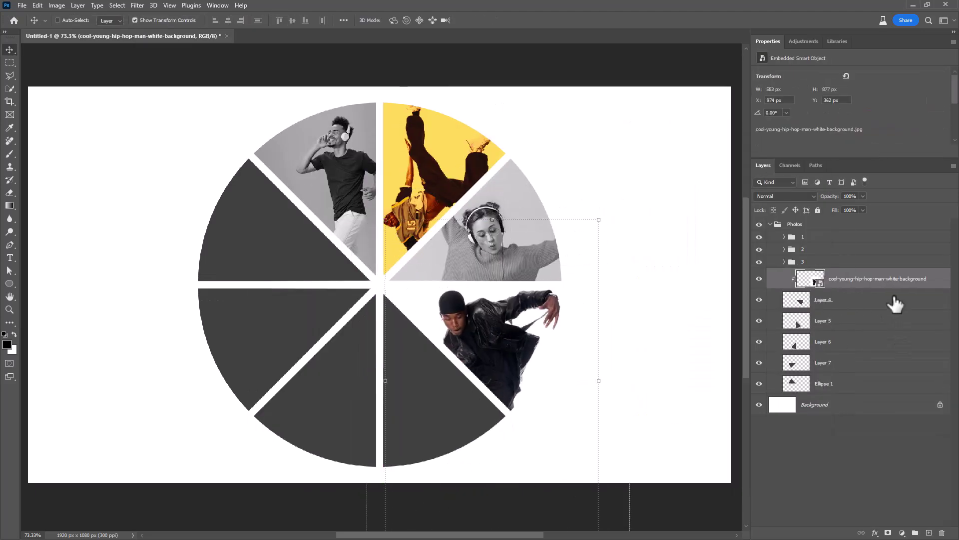
Step: Add a clipped Color Lookup adjustment with EdgyAmber.3DL to the black-clad dancer and group it with the photo and Layer 4 as 4
{"action": "left_click", "coordinate": [902, 533]}
{"action": "left_click", "coordinate": [904, 475]}
{"action": "left_click", "coordinate": [859, 75]}
{"action": "left_click", "coordinate": [829, 181]}
{"action": "left_click", "coordinate": [873, 289], "text": "alt"}
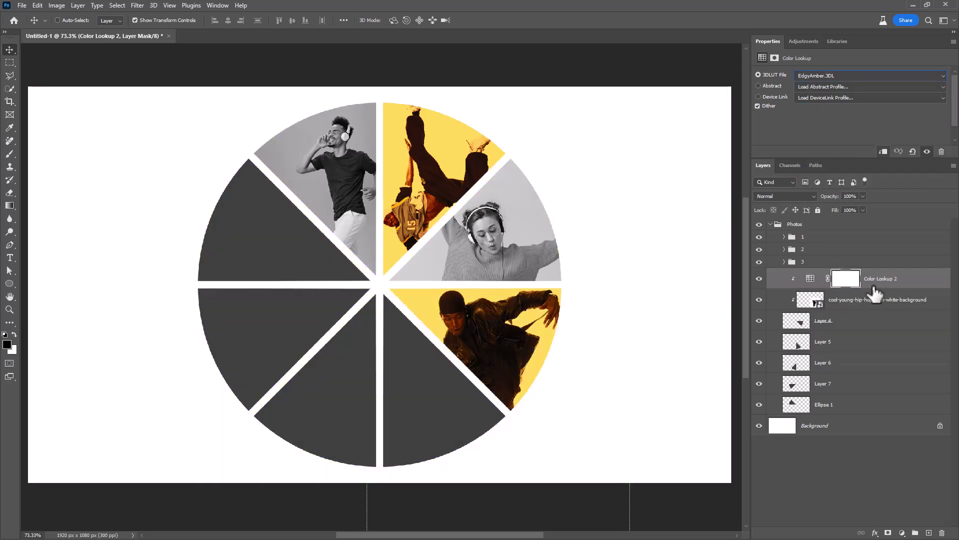
{"action": "left_click", "coordinate": [860, 320], "text": "shift"}
{"action": "key", "text": "ctrl+g"}
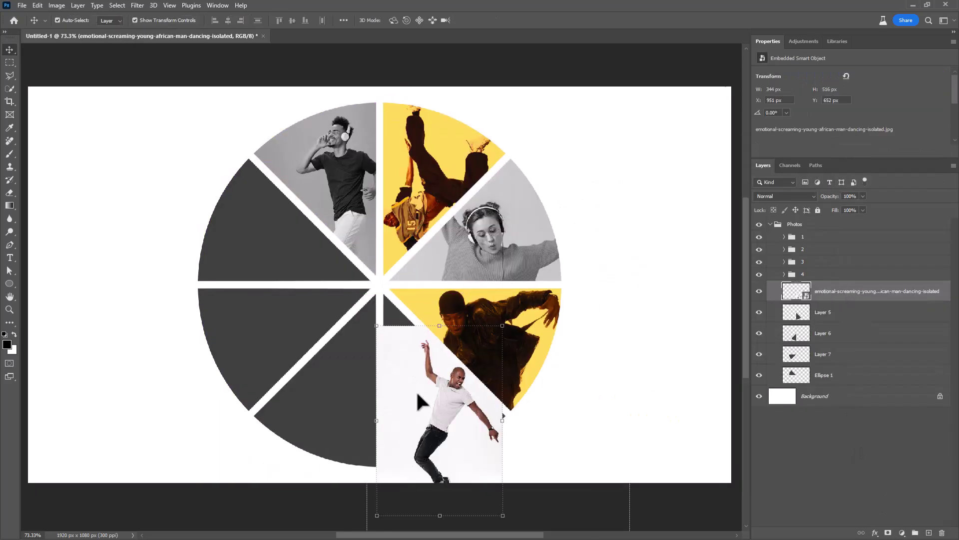
Step: Clip the emotional-screaming-young-african-man-dancing-isolated photo to Layer 5 and fit it in the segment at about 453 × 680 px
{"action": "key", "text": "ctrl+alt+g"}
{"action": "left_click_drag", "start_coordinate": [417, 393], "coordinate": [395, 370]}
{"action": "left_click_drag", "start_coordinate": [480, 492], "coordinate": [506, 529]}
{"action": "mouse_move", "coordinate": [471, 421]}
{"action": "left_mouse_down"}
{"action": "mouse_move", "coordinate": [469, 408]}
{"action": "mouse_move", "coordinate": [453, 416]}
{"action": "left_mouse_up"}
{"action": "left_click_drag", "start_coordinate": [493, 517], "coordinate": [507, 518]}
{"action": "key", "text": "Return"}
{"action": "mouse_move", "coordinate": [444, 368]}
{"action": "left_mouse_down"}
{"action": "mouse_move", "coordinate": [470, 385]}
{"action": "mouse_move", "coordinate": [436, 353]}
{"action": "mouse_move", "coordinate": [443, 374]}
{"action": "left_mouse_up"}
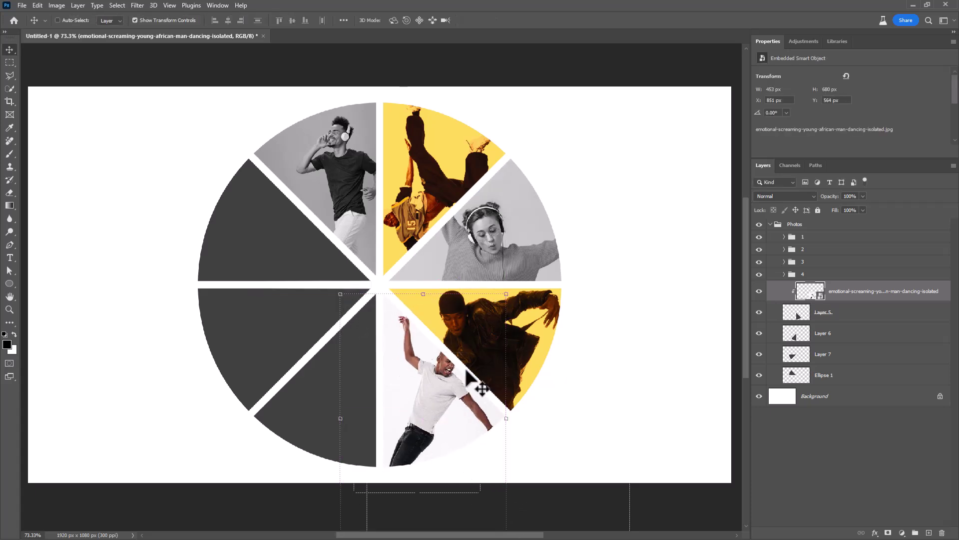
Step: Add a clipped Black & White adjustment to the white-shirt dancer, group it with the photo and Layer 5, and name the group 5
{"action": "left_click", "coordinate": [901, 533]}
{"action": "left_click", "coordinate": [913, 452]}
{"action": "left_click", "coordinate": [853, 150]}
{"action": "left_click", "coordinate": [838, 331], "text": "shift"}
{"action": "key", "text": "ctrl+g"}
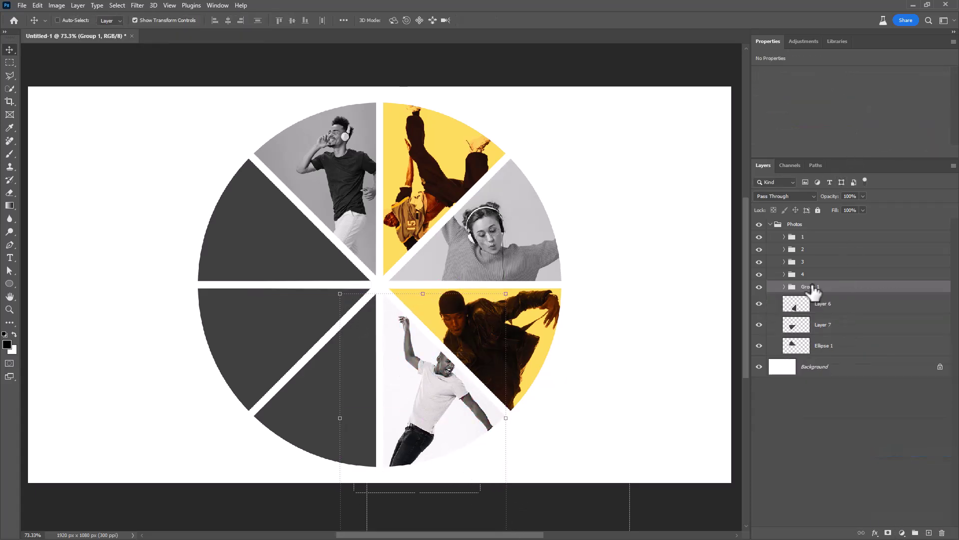
{"action": "double_click", "coordinate": [811, 288]}
{"action": "type", "text": "5"}
Step: Place the portrait-cool-man-with-sunglasses-dancing photo above Layer 6, scaled down and moved over that segment
{"action": "left_click", "coordinate": [824, 304]}
{"action": "key", "text": "alt+Tab"}
{"action": "left_click_drag", "start_coordinate": [536, 380], "coordinate": [260, 320]}
{"action": "left_click_drag", "start_coordinate": [382, 88], "coordinate": [380, 294]}
{"action": "left_click_drag", "start_coordinate": [376, 378], "coordinate": [321, 394]}
{"action": "key", "text": "Return"}
Step: Clip the sunglasses photo to Layer 6 and fit it in the segment at about 401 × 603 px
{"action": "key", "text": "ctrl+alt+g"}
{"action": "left_click_drag", "start_coordinate": [389, 315], "coordinate": [400, 298]}
{"action": "left_click_drag", "start_coordinate": [263, 504], "coordinate": [252, 516]}
{"action": "key", "text": "Return"}
{"action": "left_click_drag", "start_coordinate": [326, 397], "coordinate": [322, 400]}
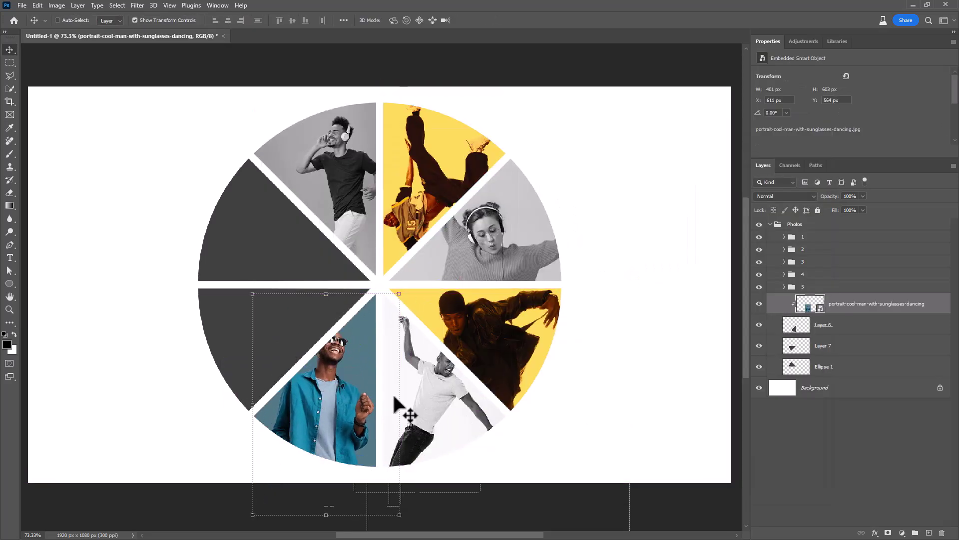
Step: Add a clipped Black & White adjustment to the sunglasses photo and group it with the photo and Layer 6 as 6
{"action": "left_click", "coordinate": [902, 533]}
{"action": "left_click", "coordinate": [903, 451]}
{"action": "key", "text": "ctrl+g"}
Step: Place the cool-hip-hop-young-man-white photo above Layer 7, scale it down, clip it to the layer and position the dancer in the segment
{"action": "left_click", "coordinate": [850, 316]}
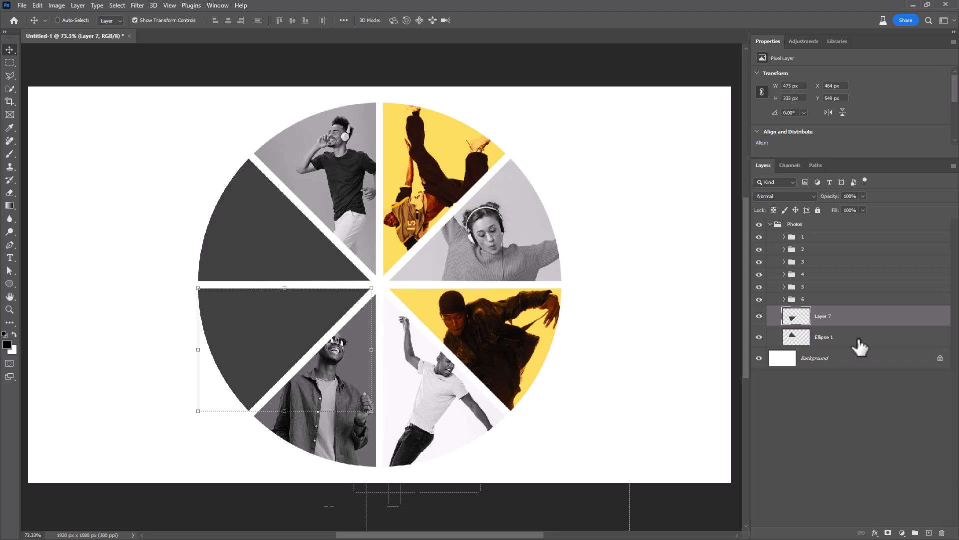
{"action": "key", "text": "alt+Tab"}
{"action": "left_click_drag", "start_coordinate": [467, 223], "coordinate": [270, 320]}
{"action": "left_click_drag", "start_coordinate": [379, 86], "coordinate": [379, 140]}
{"action": "left_click_drag", "start_coordinate": [378, 283], "coordinate": [289, 373]}
{"action": "key", "text": "Return"}
{"action": "key", "text": "ctrl+alt+g"}
{"action": "left_click_drag", "start_coordinate": [311, 309], "coordinate": [302, 324]}
Step: Add a Color Lookup adjustment with EdgyAmber.3DL clipped to the hooded dancer's photo
{"action": "left_click", "coordinate": [902, 532]}
{"action": "left_click", "coordinate": [905, 476]}
{"action": "left_click", "coordinate": [857, 76]}
{"action": "left_click", "coordinate": [829, 151]}
Step: Group Layer 7, its dancer photo and the Color Lookup adjustment, and name the group 7
{"action": "left_click", "coordinate": [900, 357]}
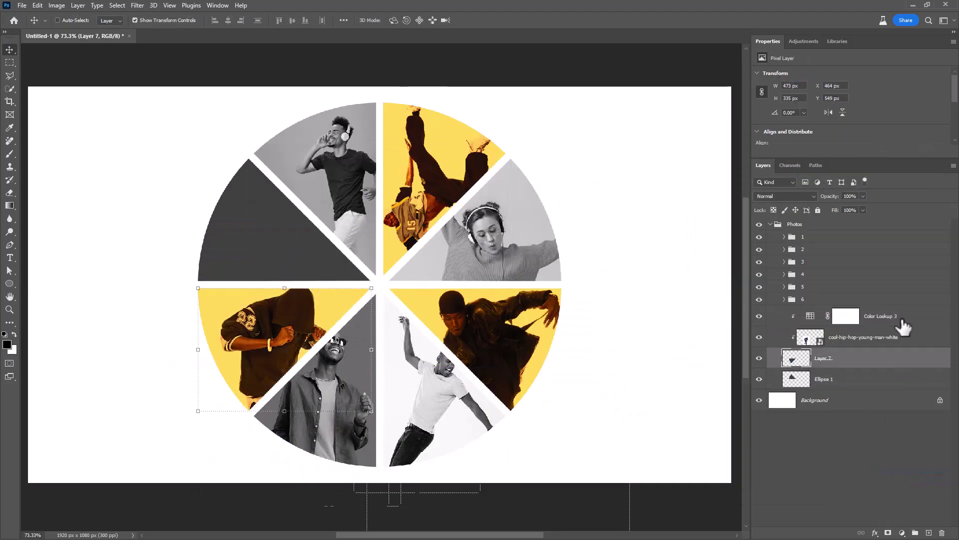
{"action": "left_click", "coordinate": [902, 318], "text": "shift"}
{"action": "key", "text": "ctrl+g"}
{"action": "double_click", "coordinate": [814, 312]}
{"action": "type", "text": "7"}
Step: Place the blue-background curly-haired woman photo above Ellipse 1, scale it down, position it over the empty segment and clip it
{"action": "left_click", "coordinate": [849, 328]}
{"action": "key", "text": "alt+Tab"}
{"action": "left_click_drag", "start_coordinate": [466, 360], "coordinate": [296, 253]}
{"action": "left_click_drag", "start_coordinate": [381, 86], "coordinate": [380, 284]}
{"action": "left_click_drag", "start_coordinate": [461, 397], "coordinate": [377, 261]}
{"action": "key", "text": "Return"}
{"action": "key", "text": "ctrl+alt+g"}
Step: Add a clipped Black & White adjustment to the curly-haired woman's photo and group it with the photo and Ellipse 1 as 8
{"action": "left_click", "coordinate": [902, 532]}
{"action": "left_click", "coordinate": [906, 475]}
{"action": "left_click", "coordinate": [850, 370], "text": "shift"}
{"action": "key", "text": "ctrl+g"}
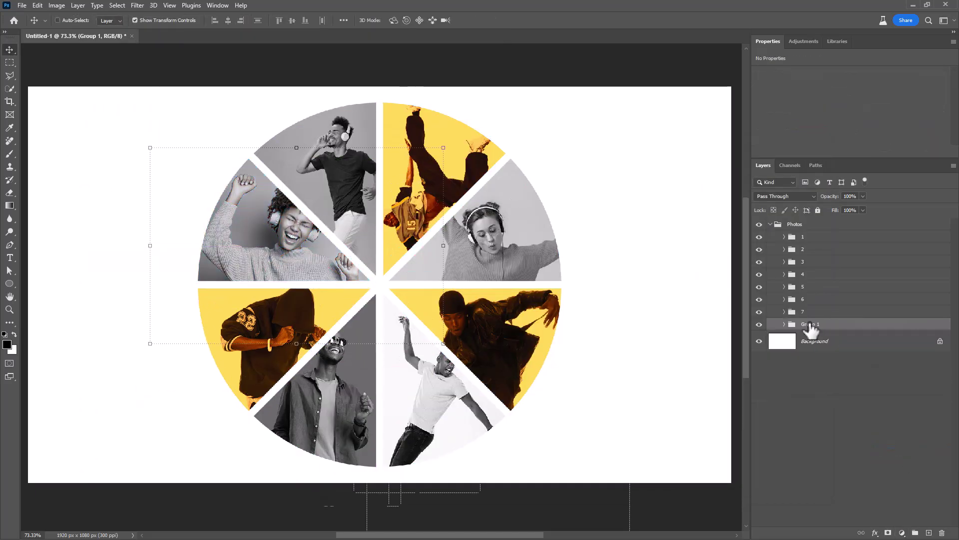
{"action": "key", "text": "Return"}
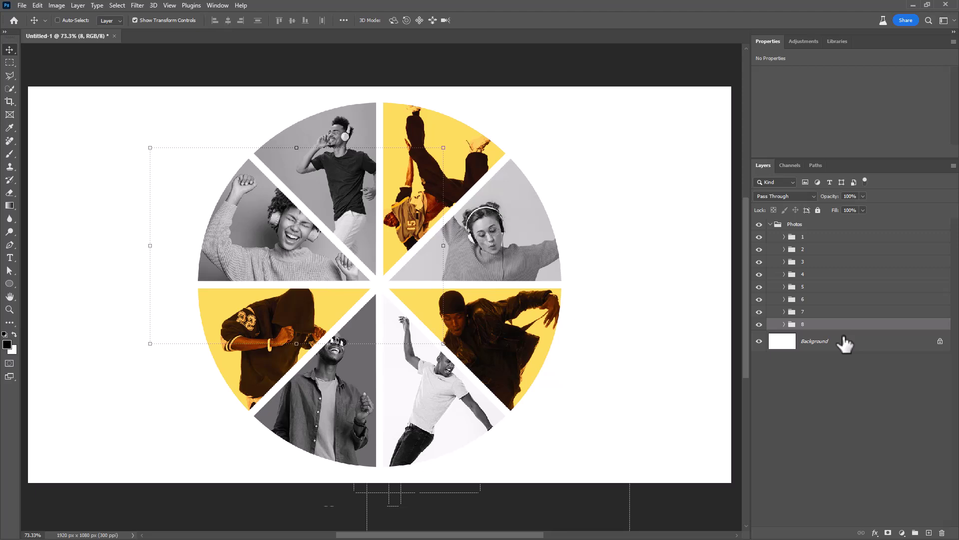
Step: Open full-shot-man-dancing-studio.jpg from the files folder as a separate document and select the dancer with Select Subject
{"action": "key", "text": "alt+Tab"}
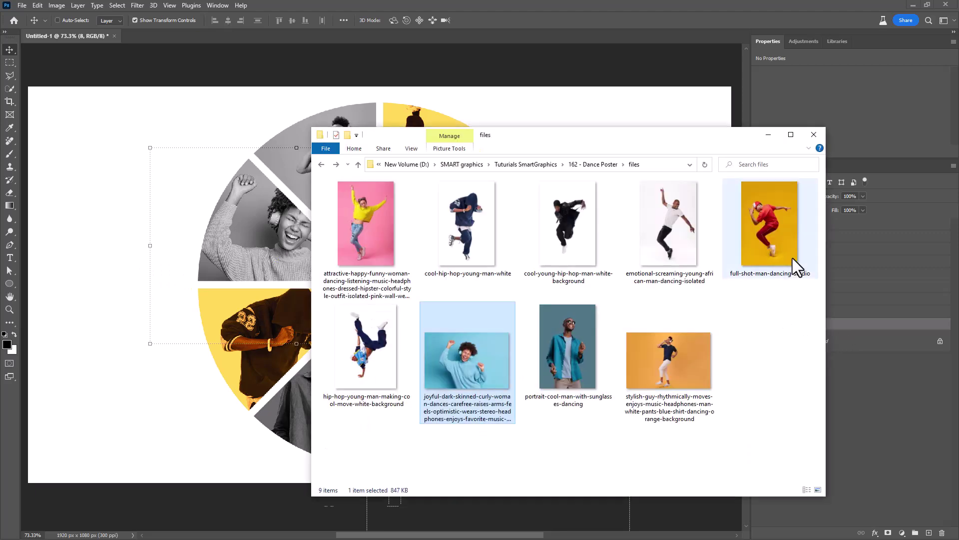
{"action": "left_click_drag", "start_coordinate": [792, 258], "coordinate": [392, 35]}
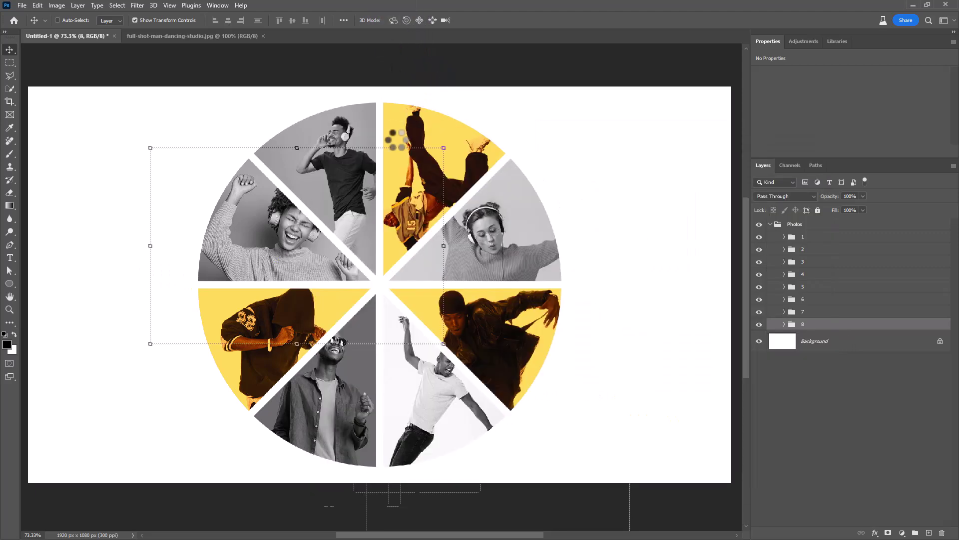
{"action": "scroll", "coordinate": [379, 262], "scroll_direction": "up", "scroll_amount": 5}
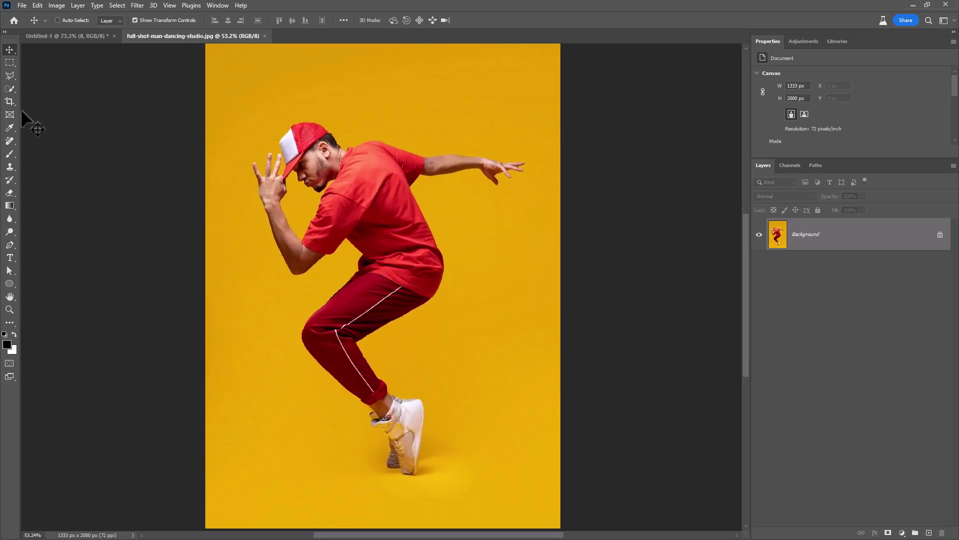
{"action": "left_click", "coordinate": [118, 5]}
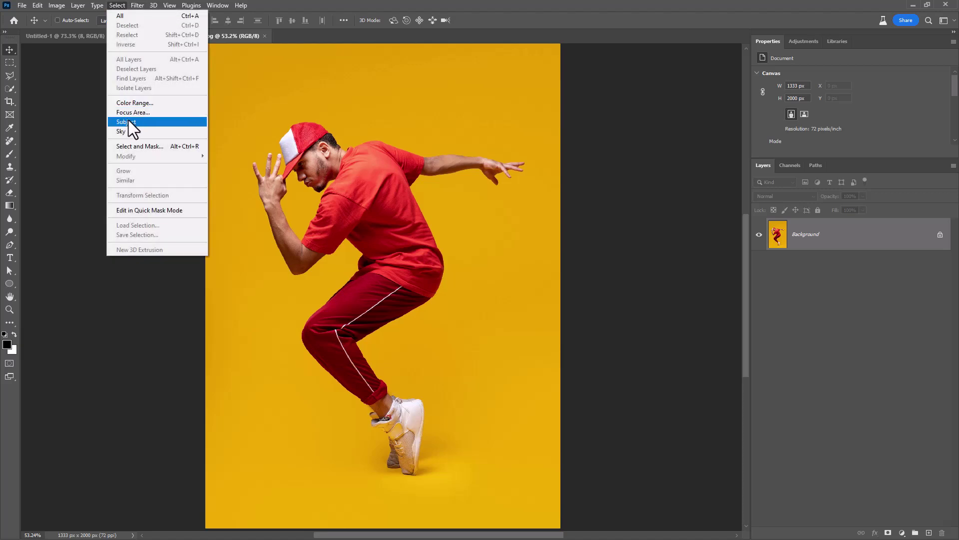
{"action": "left_click", "coordinate": [126, 122]}
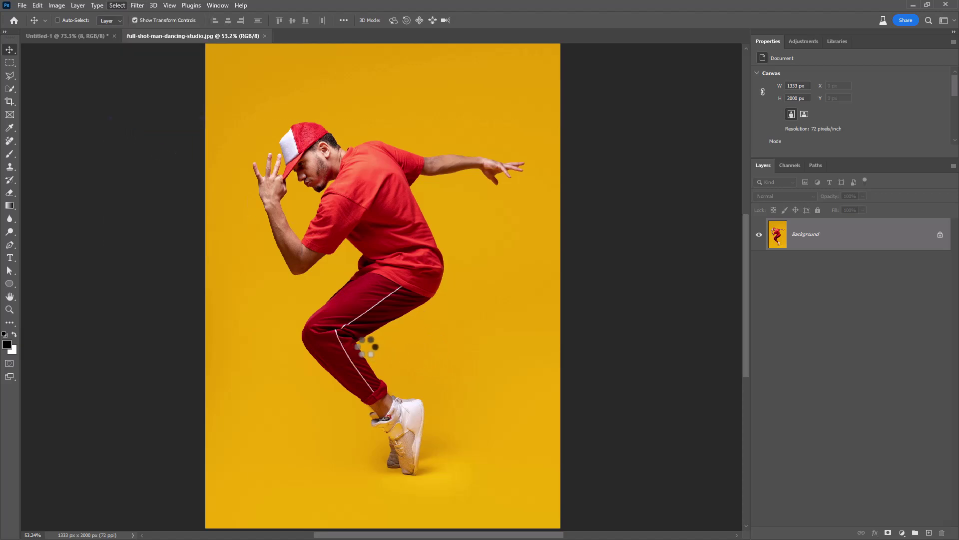
Step: Refine the dancer's selection with the Quick Selection tool, subtracting the yellow background around his face and between his raised fingers
{"action": "left_click", "coordinate": [10, 88]}
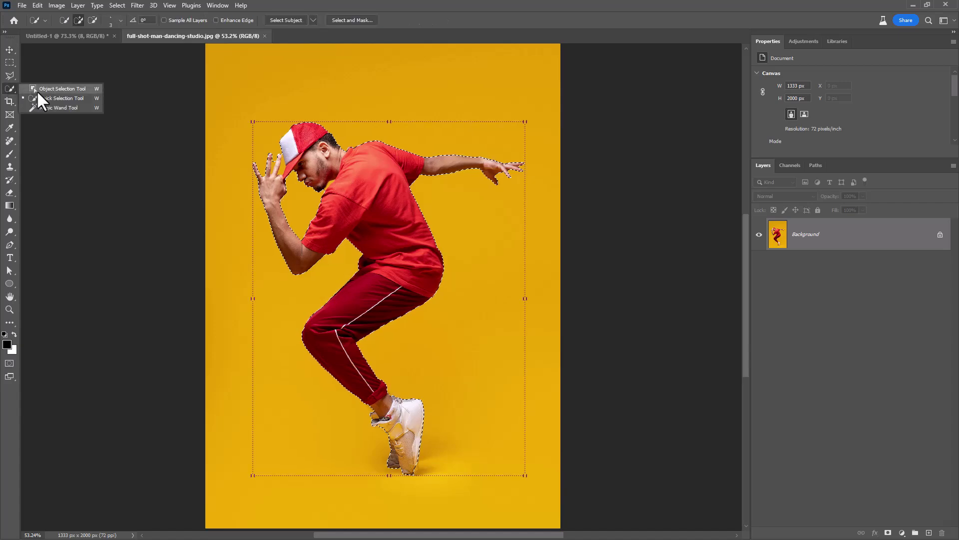
{"action": "left_click", "coordinate": [58, 97]}
{"action": "left_click_drag", "start_coordinate": [314, 182], "coordinate": [328, 181]}
{"action": "scroll", "coordinate": [299, 182], "scroll_direction": "up", "scroll_amount": 2}
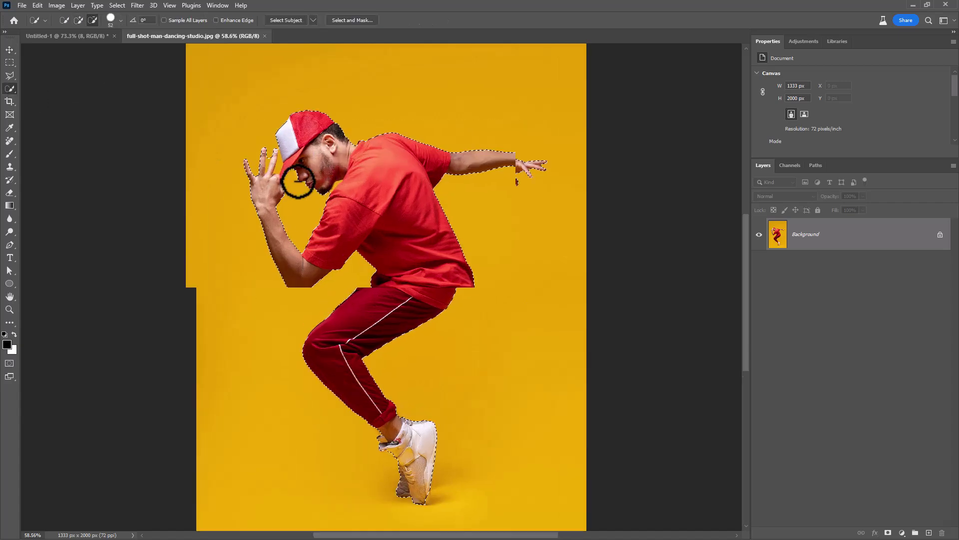
{"action": "scroll", "coordinate": [299, 182], "scroll_direction": "up", "scroll_amount": 5}
{"action": "left_click_drag", "start_coordinate": [266, 166], "coordinate": [253, 166]}
{"action": "left_click_drag", "start_coordinate": [220, 106], "coordinate": [210, 147]}
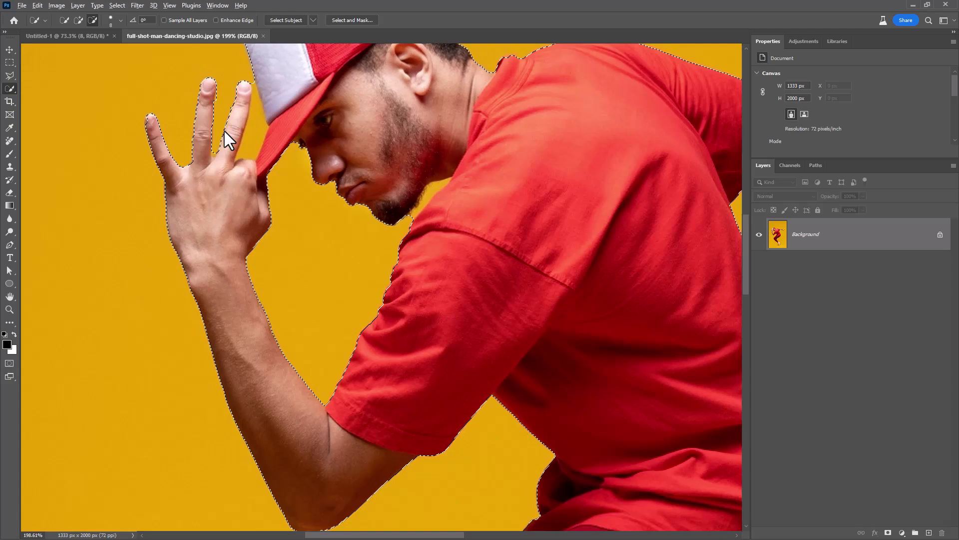
Step: Refine the dancer's selection between his raised fingers and around his chin with a smaller Quick Selection brush
{"action": "key", "text": "bracketleft"}
{"action": "key", "text": "bracketleft"}
{"action": "key", "text": "bracketleft"}
{"action": "key", "text": "bracketleft"}
{"action": "left_click_drag", "start_coordinate": [251, 97], "coordinate": [245, 124]}
{"action": "left_click", "coordinate": [408, 218], "text": "alt"}
{"action": "left_click_drag", "start_coordinate": [408, 218], "coordinate": [430, 192]}
Step: Add the missed sole edge of the dancer's white shoe to the selection
{"action": "left_click_drag", "start_coordinate": [504, 318], "coordinate": [430, 137]}
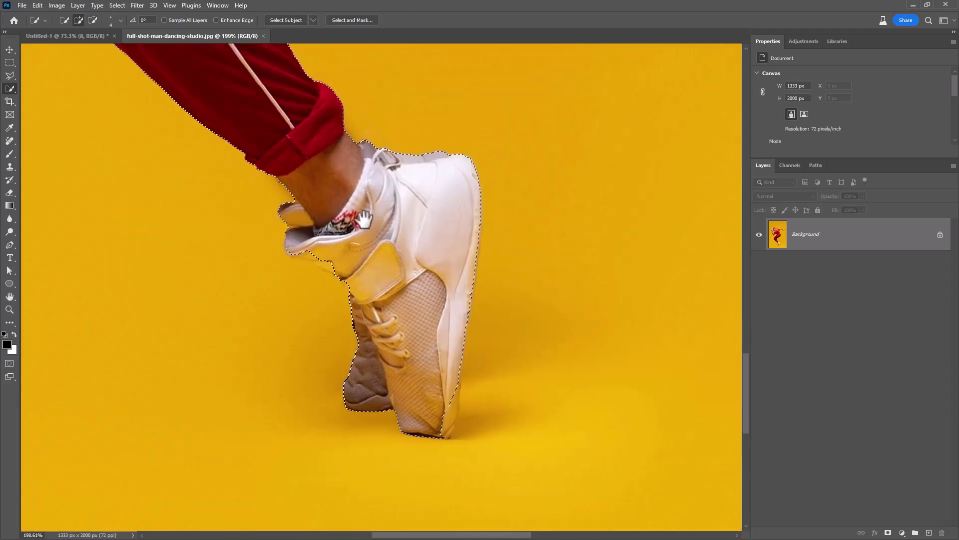
{"action": "mouse_move", "coordinate": [457, 402]}
{"action": "left_mouse_down"}
{"action": "mouse_move", "coordinate": [443, 440]}
{"action": "mouse_move", "coordinate": [440, 424]}
{"action": "left_mouse_up"}
{"action": "scroll", "coordinate": [445, 265], "scroll_direction": "down", "scroll_amount": 5}
{"action": "left_click_drag", "start_coordinate": [488, 163], "coordinate": [467, 397]}
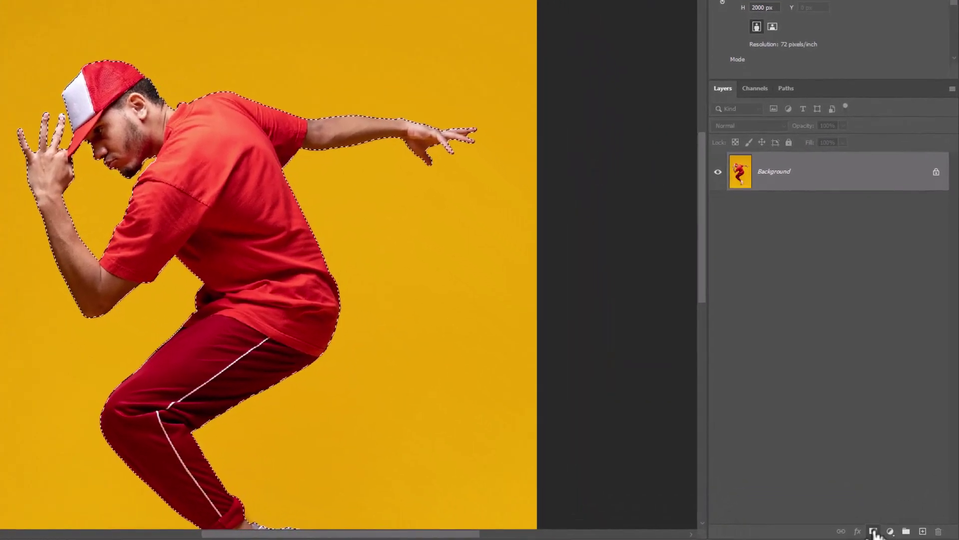
Step: Mask out the yellow background from the selection and convert the cut-out dancer layer to a smart object
{"action": "left_click", "coordinate": [888, 532]}
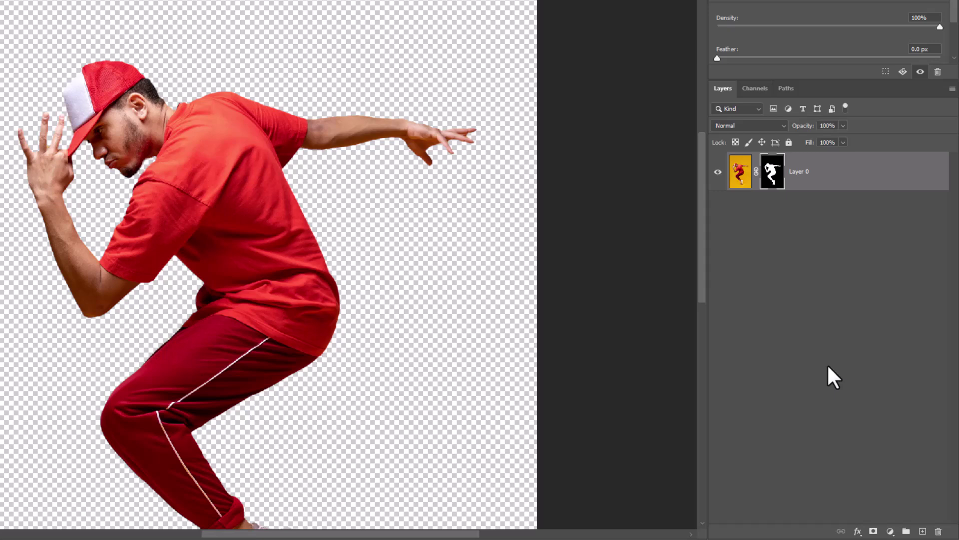
{"action": "right_click", "coordinate": [839, 173]}
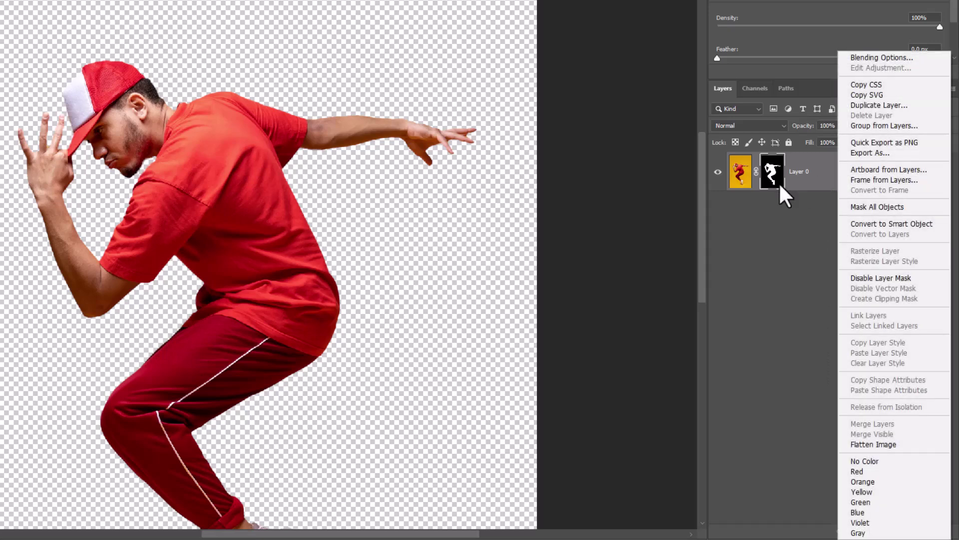
{"action": "left_click", "coordinate": [862, 226]}
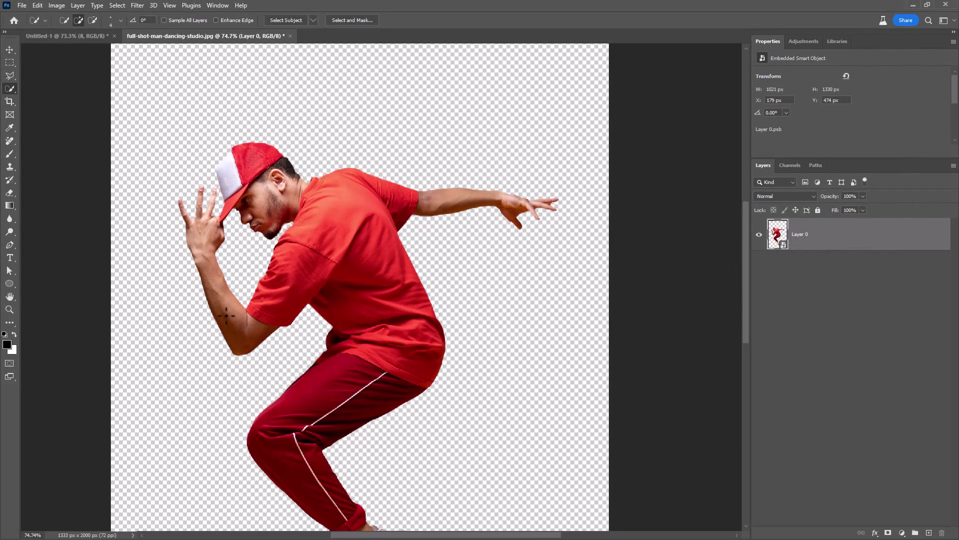
Step: Bring the cut-out dancer into the Untitled-1 poster document, place his layer above the Photos group and collapse the group
{"action": "key", "text": "v"}
{"action": "left_click_drag", "start_coordinate": [223, 199], "coordinate": [371, 325]}
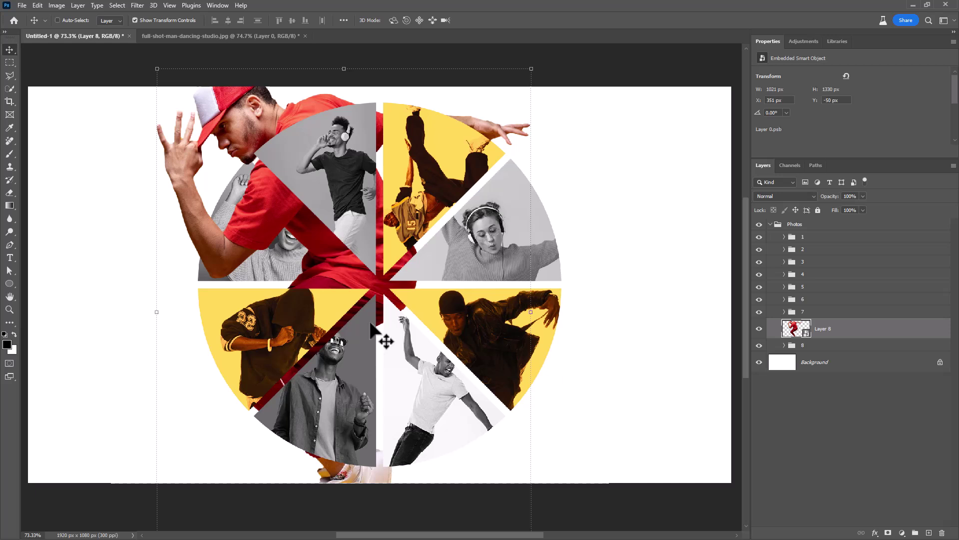
{"action": "left_click_drag", "start_coordinate": [841, 333], "coordinate": [831, 229]}
{"action": "left_click", "coordinate": [773, 245]}
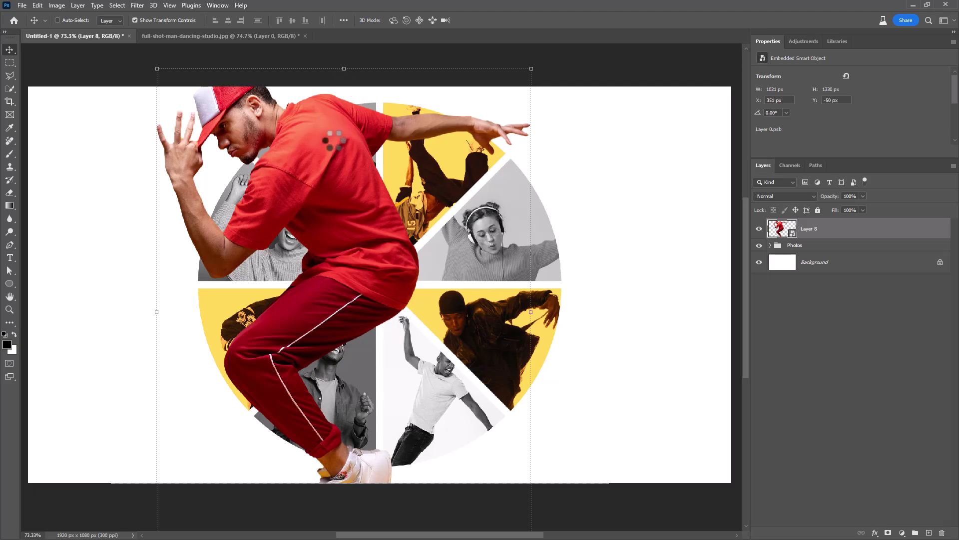
Step: Scale the dancer down and center him over the photo circle so his whole body fits on the canvas
{"action": "left_click_drag", "start_coordinate": [334, 141], "coordinate": [340, 219]}
{"action": "left_click_drag", "start_coordinate": [317, 410], "coordinate": [356, 330]}
{"action": "key", "text": "Return"}
Step: Scale the Photos group down slightly so the dancer's foot extends below the circle
{"action": "left_click", "coordinate": [834, 245]}
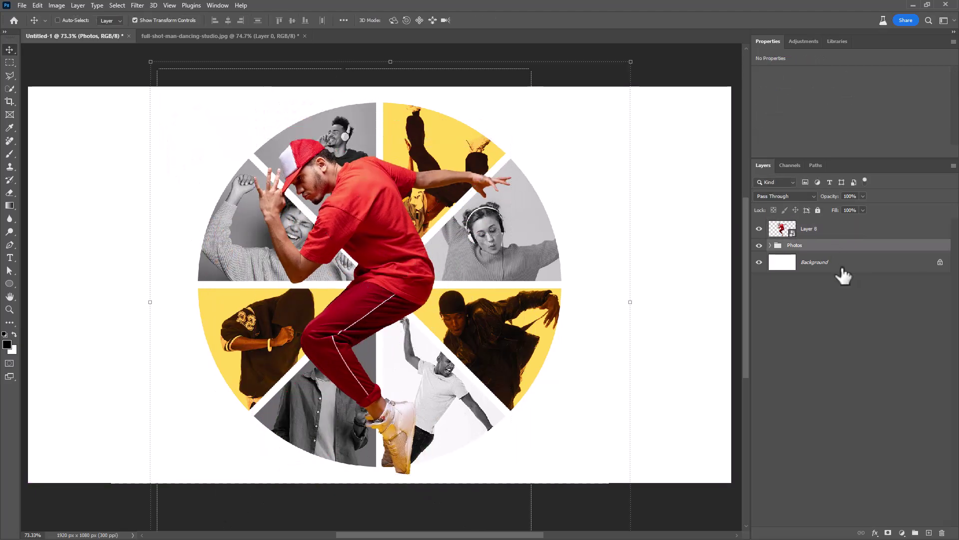
{"action": "left_click_drag", "start_coordinate": [390, 62], "coordinate": [390, 124]}
{"action": "key", "text": "Return"}
{"action": "mouse_move", "coordinate": [420, 324]}
{"action": "left_mouse_down"}
{"action": "mouse_move", "coordinate": [419, 342]}
{"action": "mouse_move", "coordinate": [420, 328]}
{"action": "left_mouse_up"}
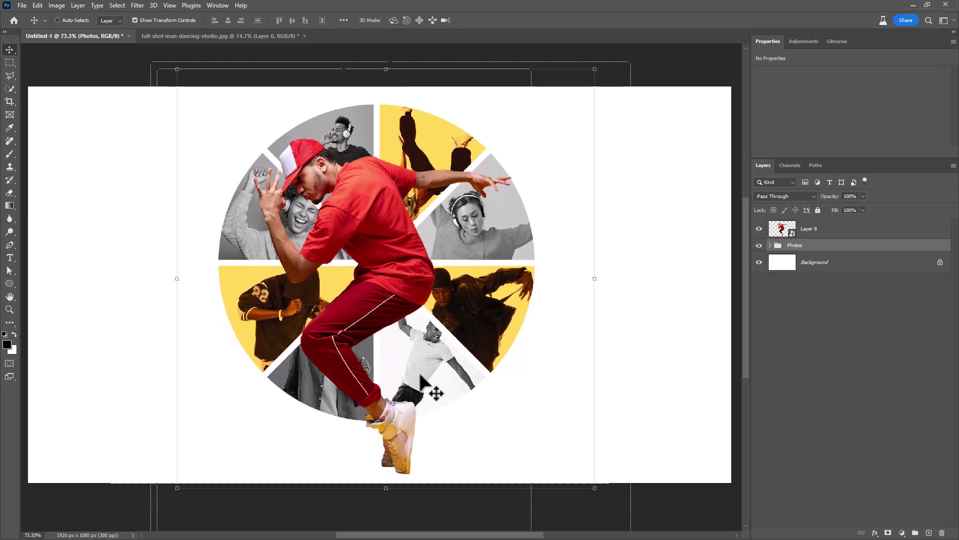
Step: Scale the dancer on Layer 8 down to 504 x 656 px and position him with his feet just below the circle
{"action": "left_click", "coordinate": [396, 258], "text": "ctrl"}
{"action": "left_click_drag", "start_coordinate": [382, 139], "coordinate": [380, 235]}
{"action": "left_click_drag", "start_coordinate": [388, 309], "coordinate": [385, 270]}
{"action": "key", "text": "Return"}
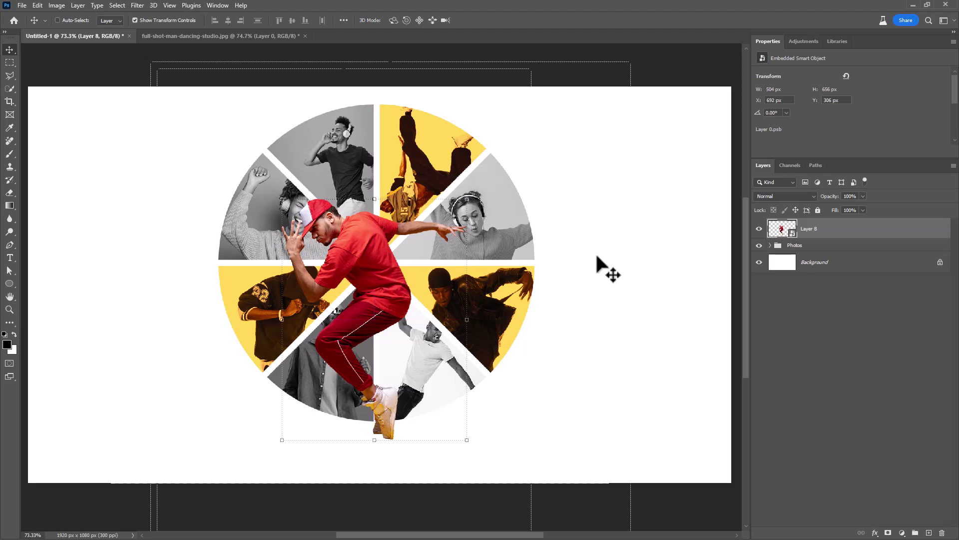
Step: Add a white Outer Glow to the dancer's layer with Screen blend mode, 69% opacity and 21 px size
{"action": "key", "text": "ctrl"}
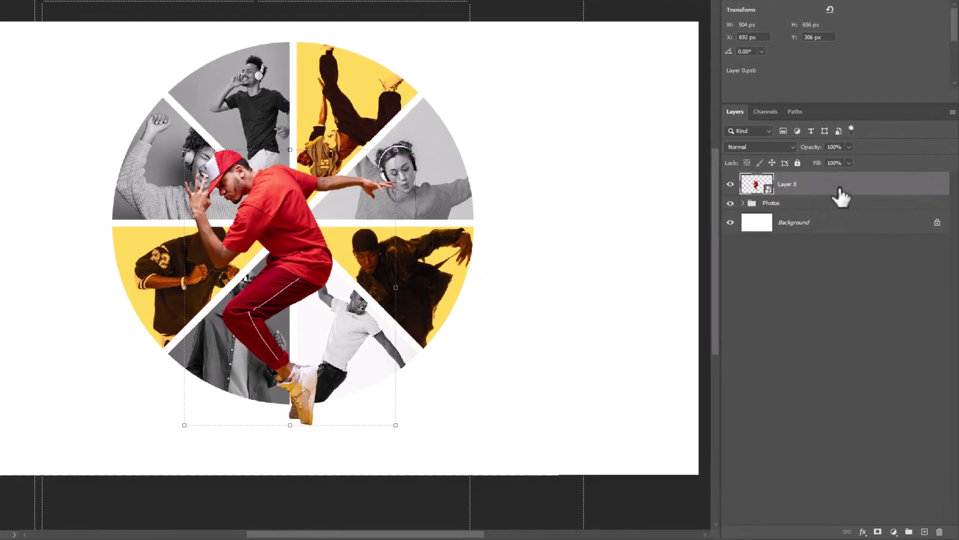
{"action": "right_click", "coordinate": [857, 232]}
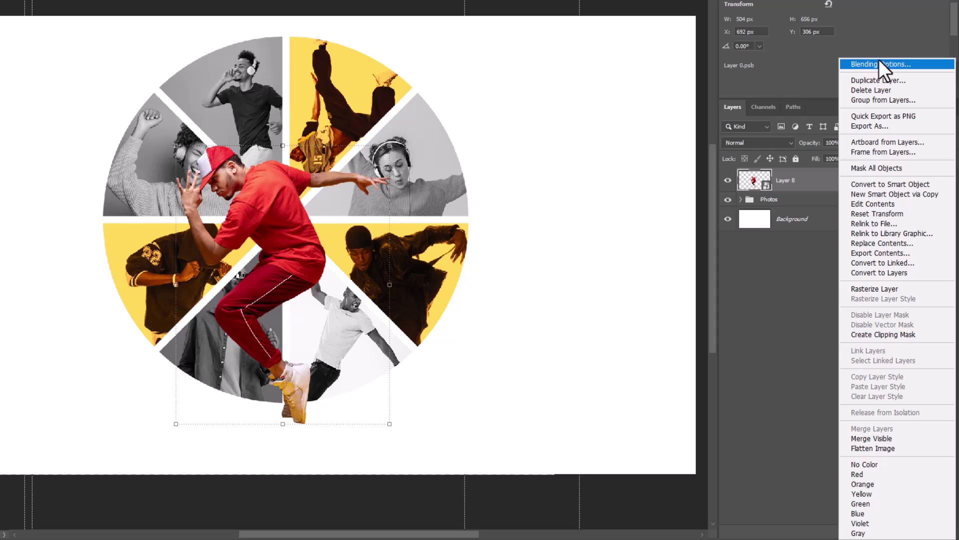
{"action": "left_click", "coordinate": [880, 60]}
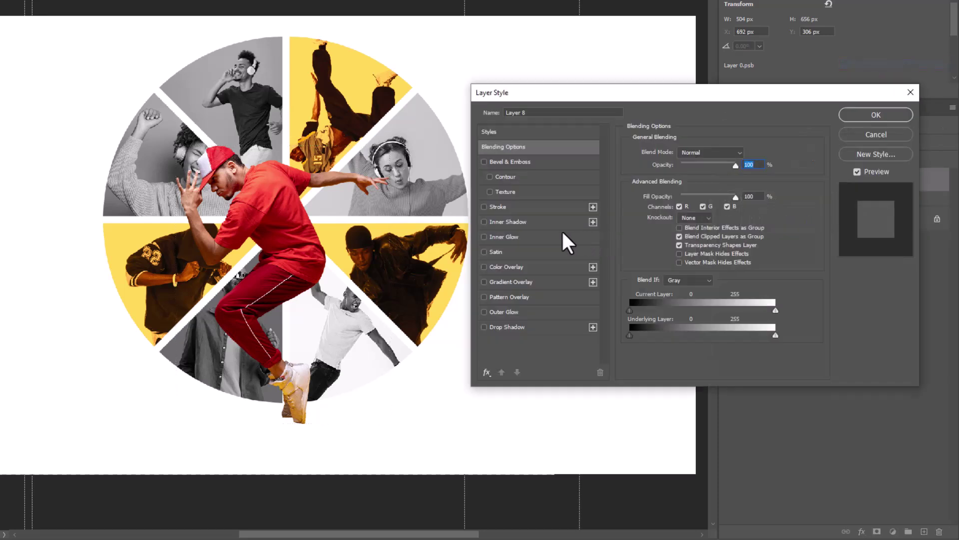
{"action": "left_click", "coordinate": [494, 310]}
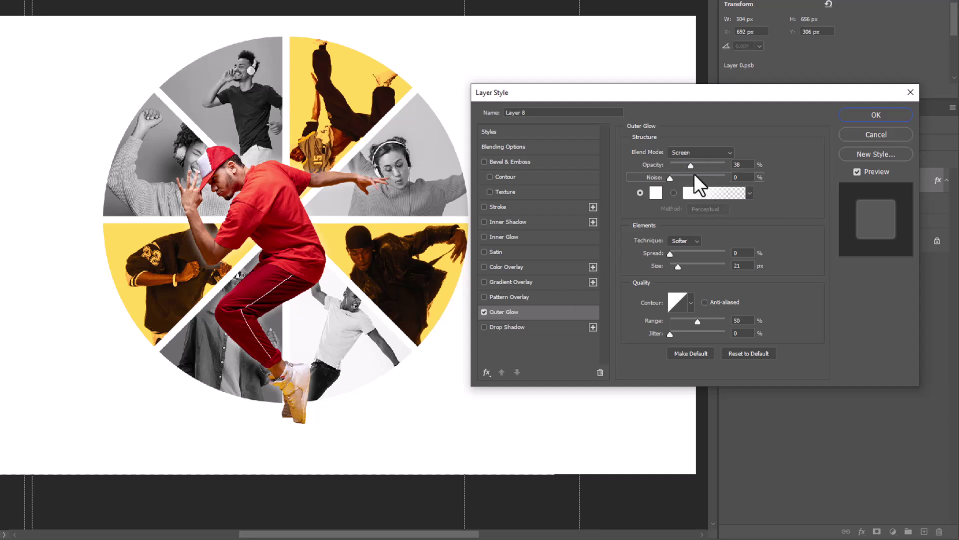
{"action": "left_click", "coordinate": [702, 152]}
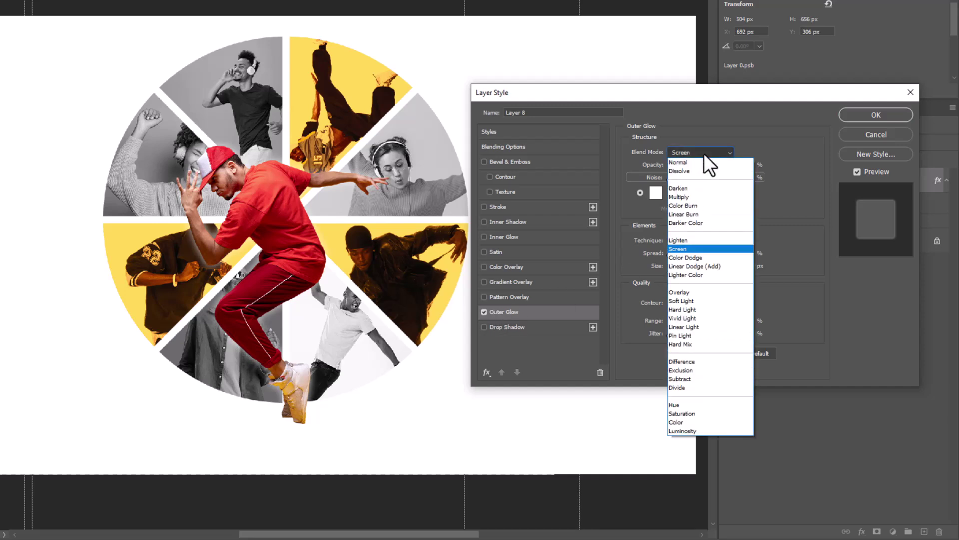
{"action": "left_click", "coordinate": [703, 152]}
{"action": "left_click_drag", "start_coordinate": [687, 165], "coordinate": [675, 182]}
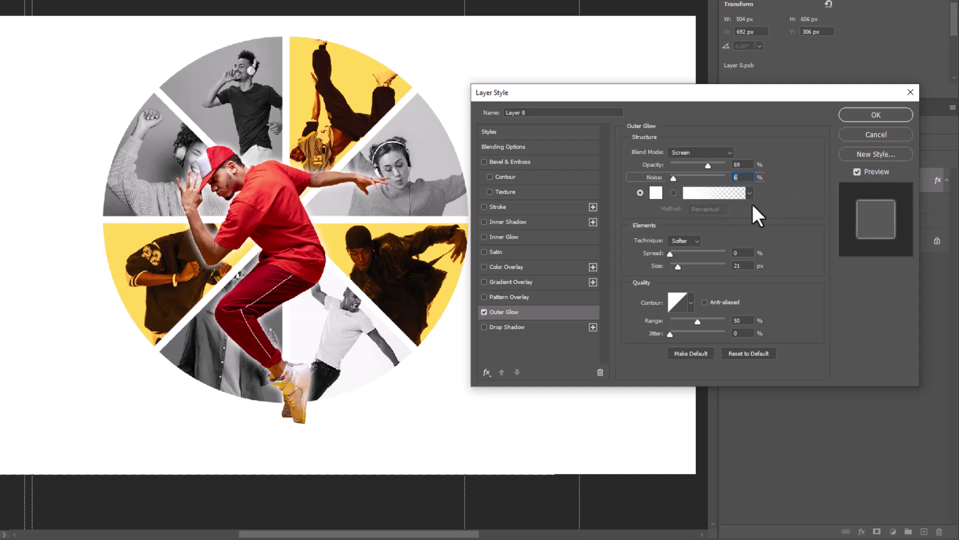
{"action": "mouse_move", "coordinate": [682, 267]}
{"action": "left_mouse_down"}
{"action": "mouse_move", "coordinate": [670, 269]}
{"action": "mouse_move", "coordinate": [678, 267]}
{"action": "left_mouse_up"}
{"action": "left_click", "coordinate": [876, 117]}
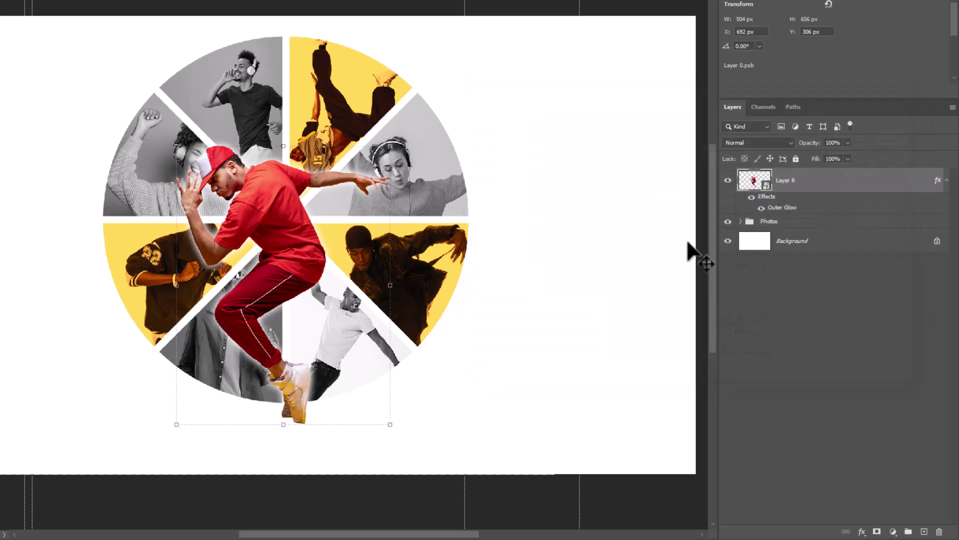
Step: Duplicate the dancer's Layer 8 and delete the Outer Glow effect from the lower original
{"action": "key", "text": "ctrl+j"}
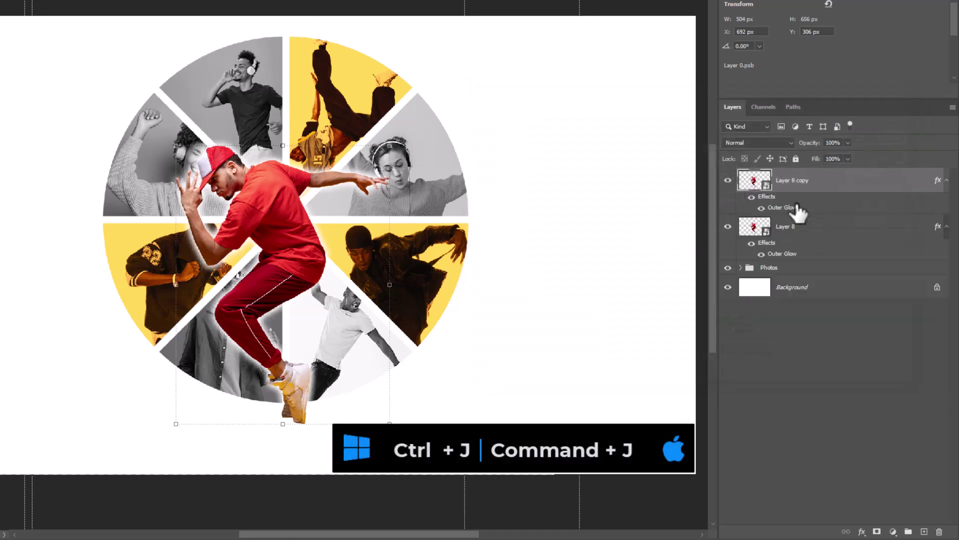
{"action": "left_click", "coordinate": [787, 235]}
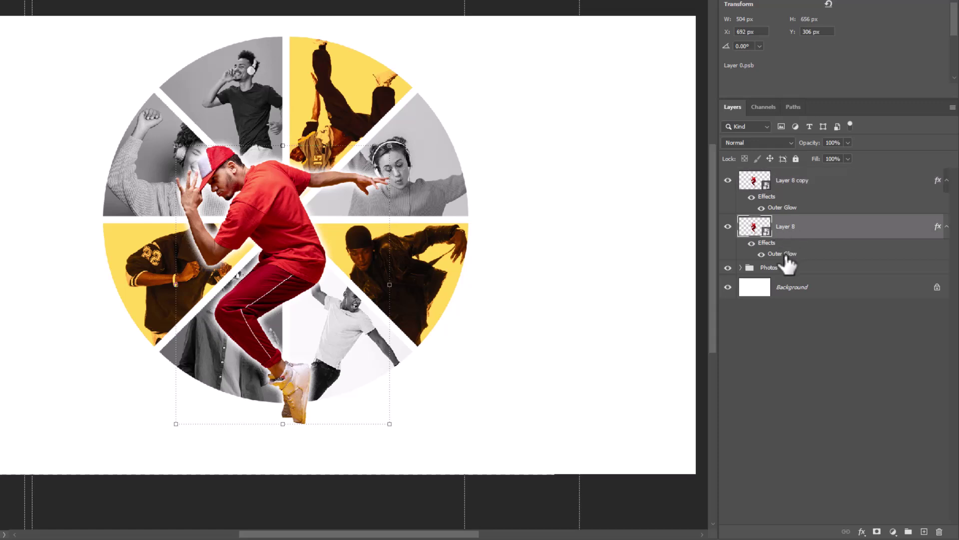
{"action": "left_click_drag", "start_coordinate": [787, 256], "coordinate": [938, 531]}
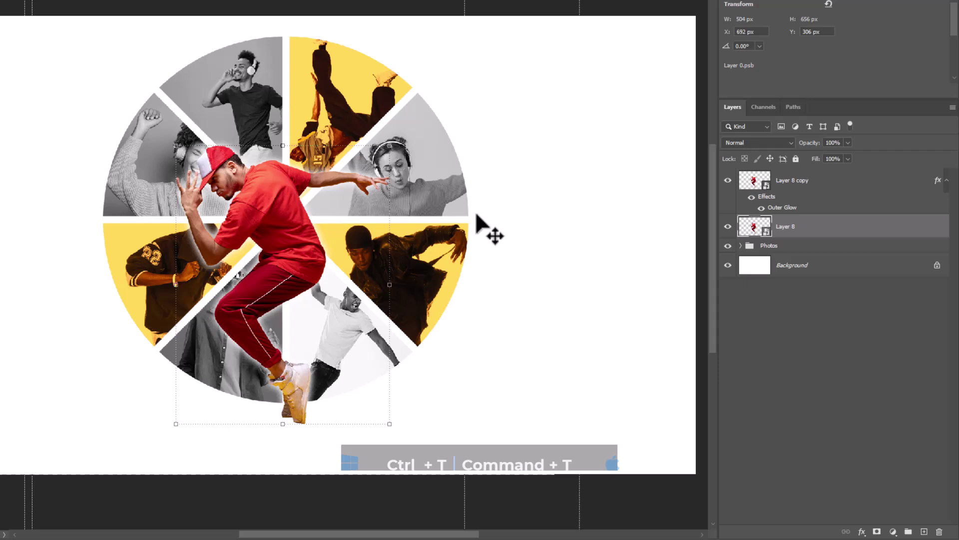
Step: Flip the lower dancer layer vertically and move it below his shoes as a floor reflection
{"action": "key", "text": "ctrl+t"}
{"action": "right_click", "coordinate": [337, 169]}
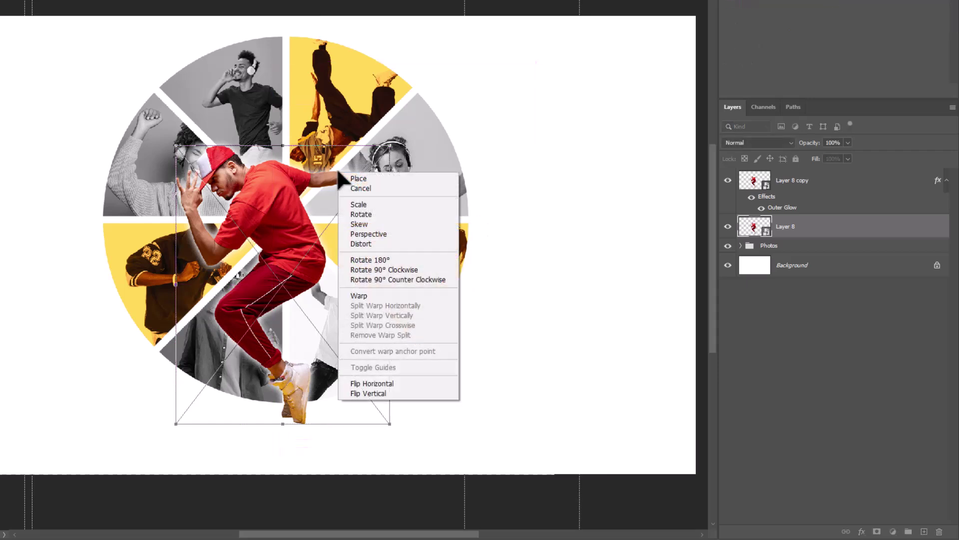
{"action": "left_click", "coordinate": [373, 392]}
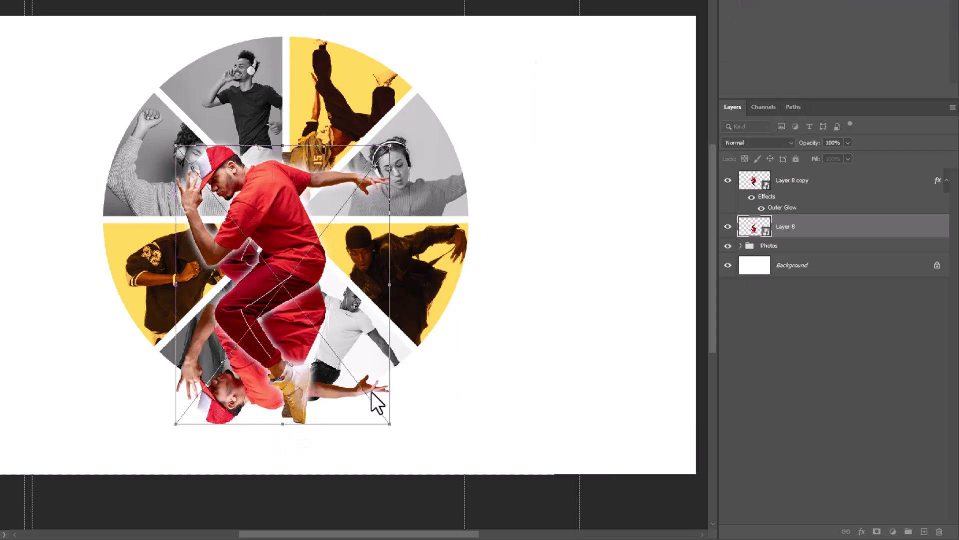
{"action": "left_click_drag", "start_coordinate": [283, 205], "coordinate": [291, 457]}
{"action": "key", "text": "Up"}
{"action": "key", "text": "Up"}
{"action": "key", "text": "Up"}
{"action": "key", "text": "Up"}
{"action": "key", "text": "Up"}
{"action": "key", "text": "Up"}
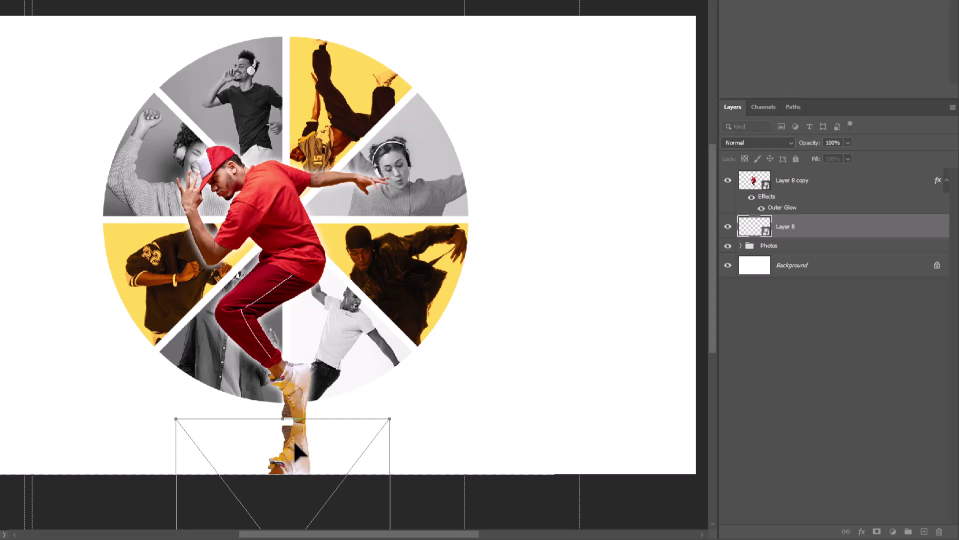
{"action": "key", "text": "Return"}
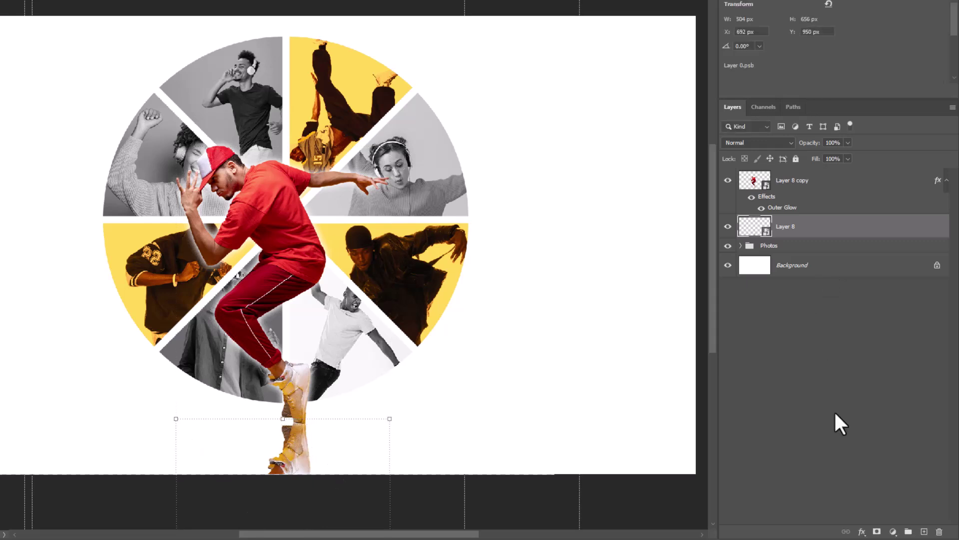
Step: Add a layer mask to the reflection and fade it from the canvas bottom upward with the black-to-transparent Basics gradient
{"action": "left_click", "coordinate": [877, 532]}
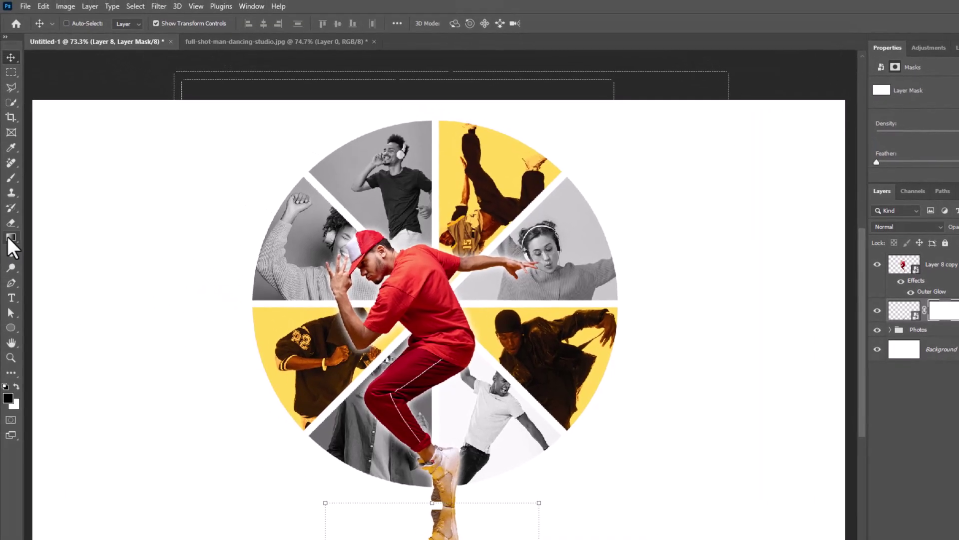
{"action": "left_click", "coordinate": [9, 239]}
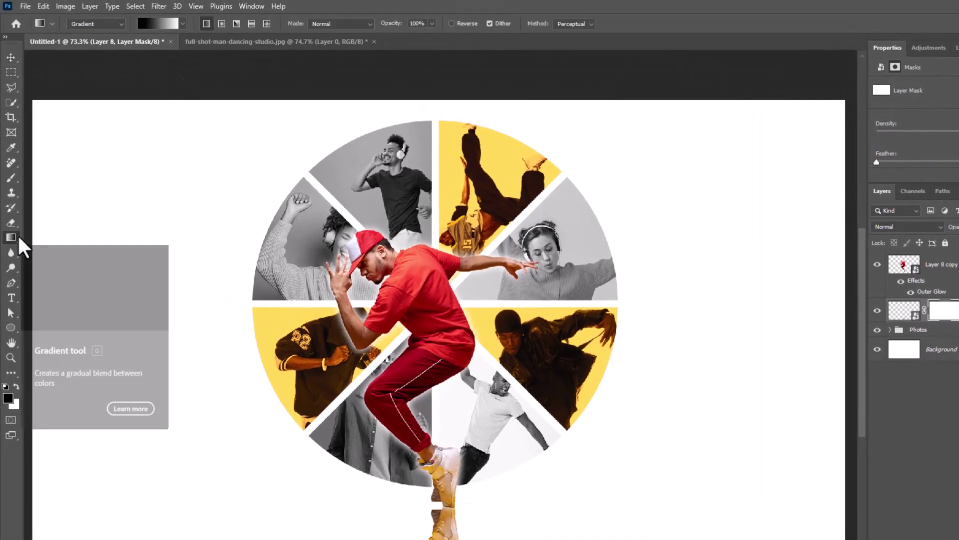
{"action": "left_click", "coordinate": [183, 24]}
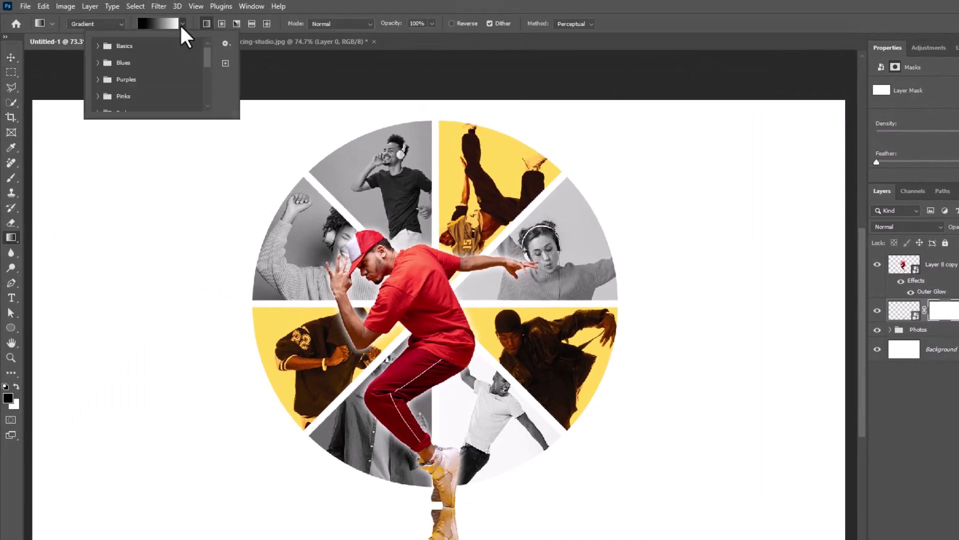
{"action": "left_click", "coordinate": [98, 46]}
{"action": "left_click", "coordinate": [129, 63]}
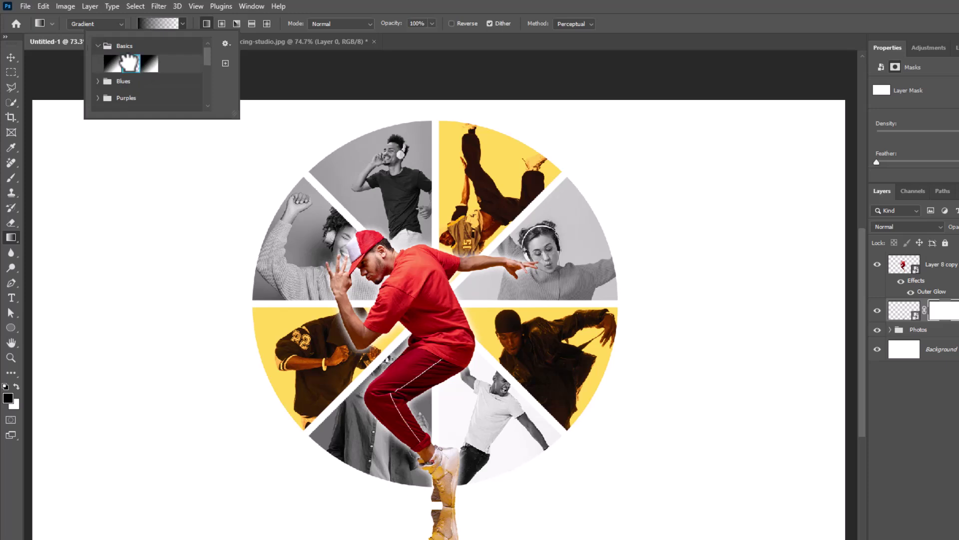
{"action": "key", "text": "Return"}
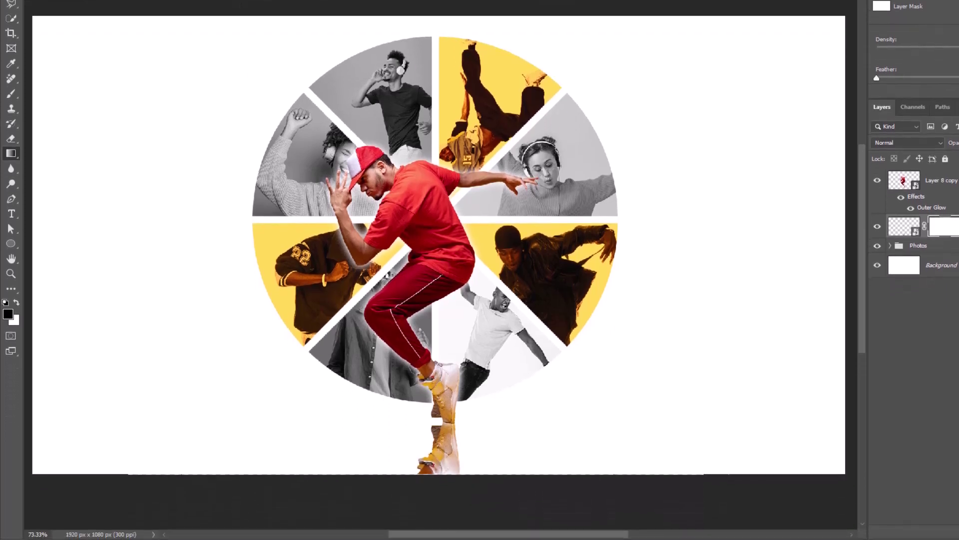
{"action": "left_click_drag", "start_coordinate": [449, 485], "coordinate": [442, 373]}
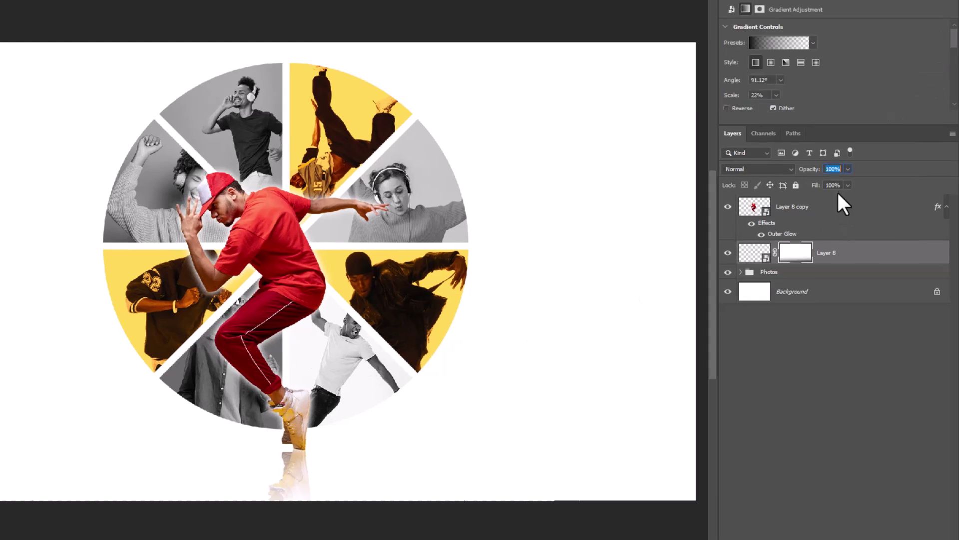
Step: Lower the reflection layer's opacity and toggle its visibility off and on to compare
{"action": "type", "text": "0"}
{"action": "key", "text": "Return"}
{"action": "key", "text": "Tab"}
{"action": "left_click", "coordinate": [729, 254]}
{"action": "left_click", "coordinate": [728, 253]}
Step: Stamp all visible layers into a new smart object layer above Layer 8 copy and hide the layers beneath it
{"action": "left_click", "coordinate": [844, 228]}
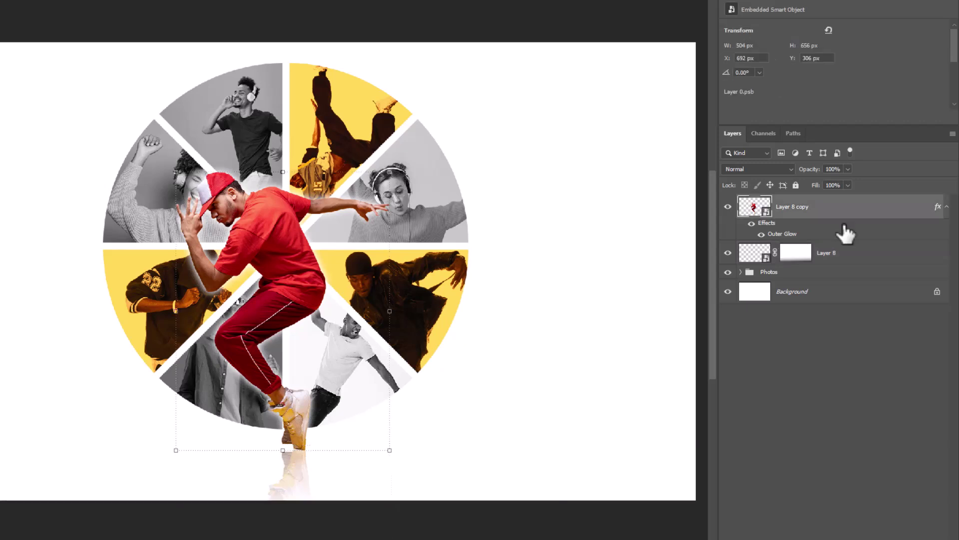
{"action": "key", "text": "ctrl+alt+shift+e"}
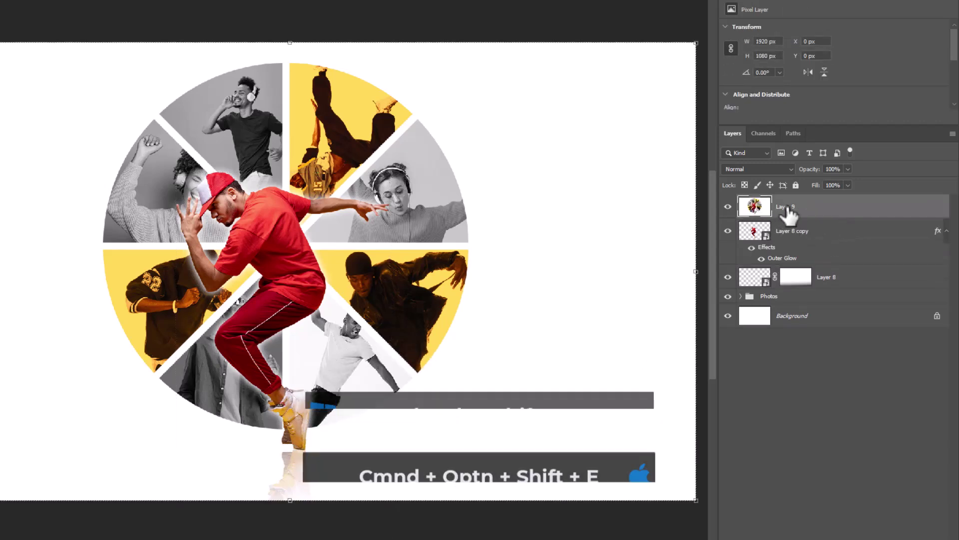
{"action": "right_click", "coordinate": [809, 213]}
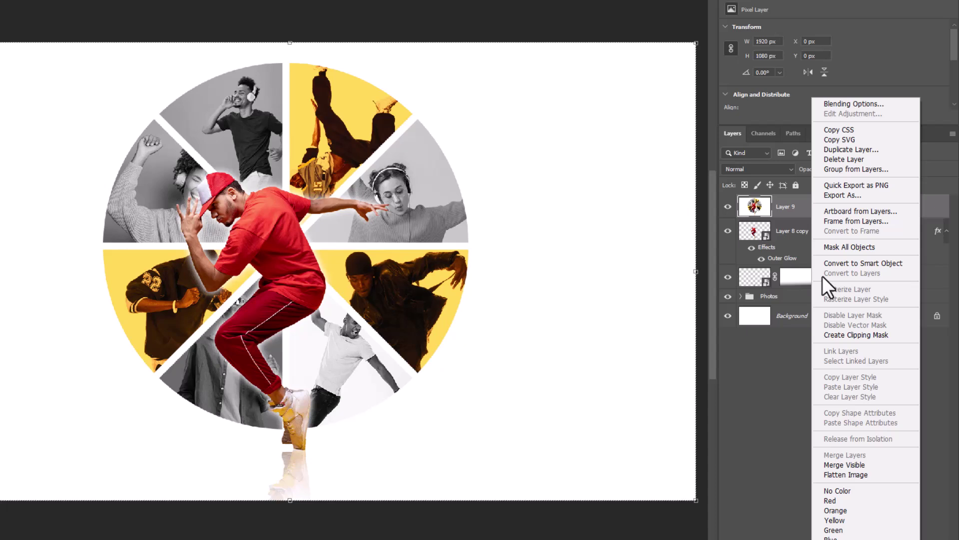
{"action": "left_click", "coordinate": [835, 264]}
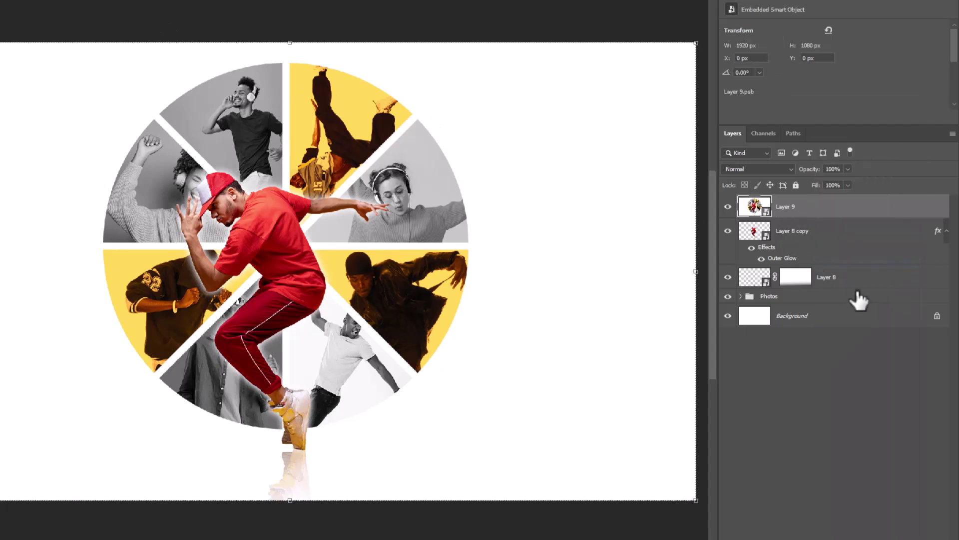
{"action": "left_click_drag", "start_coordinate": [729, 232], "coordinate": [729, 325]}
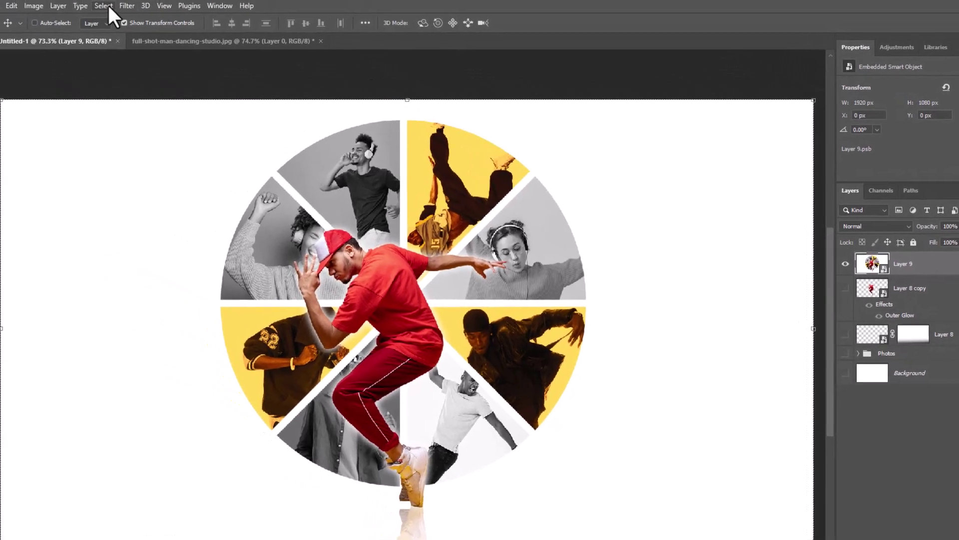
Step: Open the Camera Raw filter on Layer 9 and set Temperature +3, Exposure -0.20, Contrast +58, Highlights +31 and Shadows +9
{"action": "left_click", "coordinate": [126, 6]}
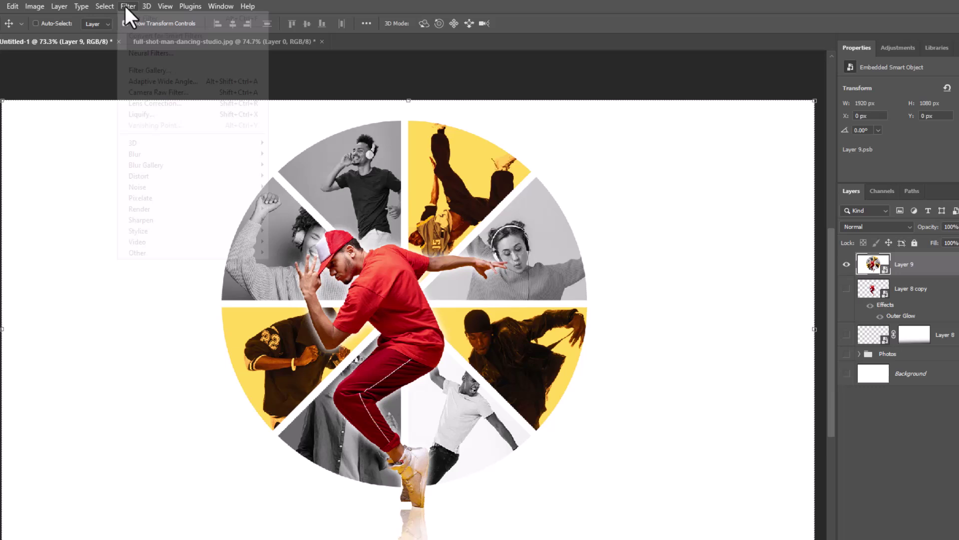
{"action": "left_click", "coordinate": [145, 91]}
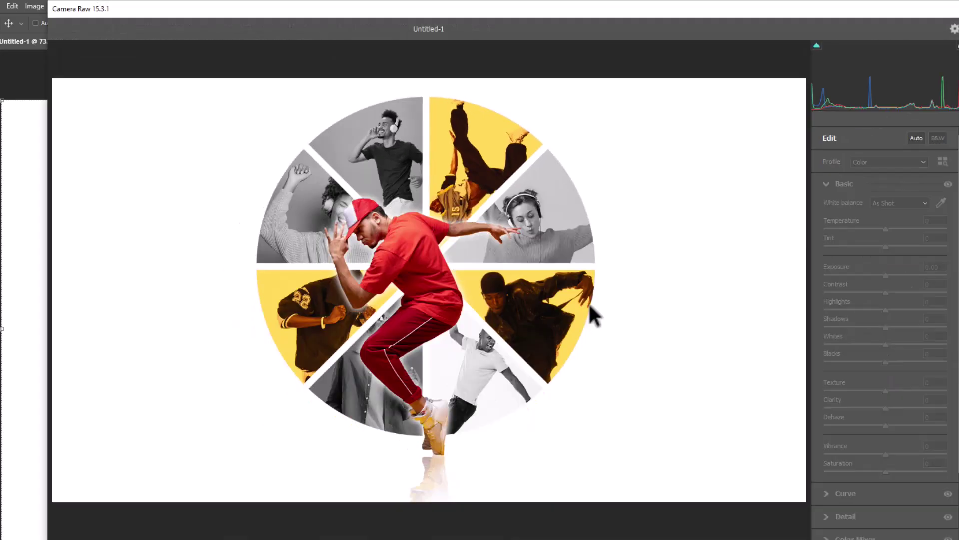
{"action": "left_click", "coordinate": [581, 343]}
{"action": "left_click", "coordinate": [408, 296]}
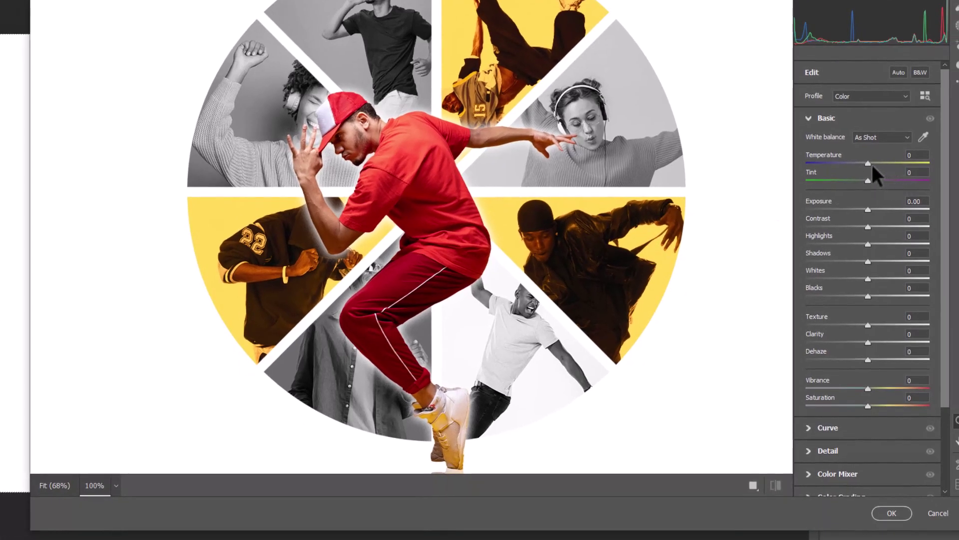
{"action": "left_click_drag", "start_coordinate": [871, 163], "coordinate": [871, 161]}
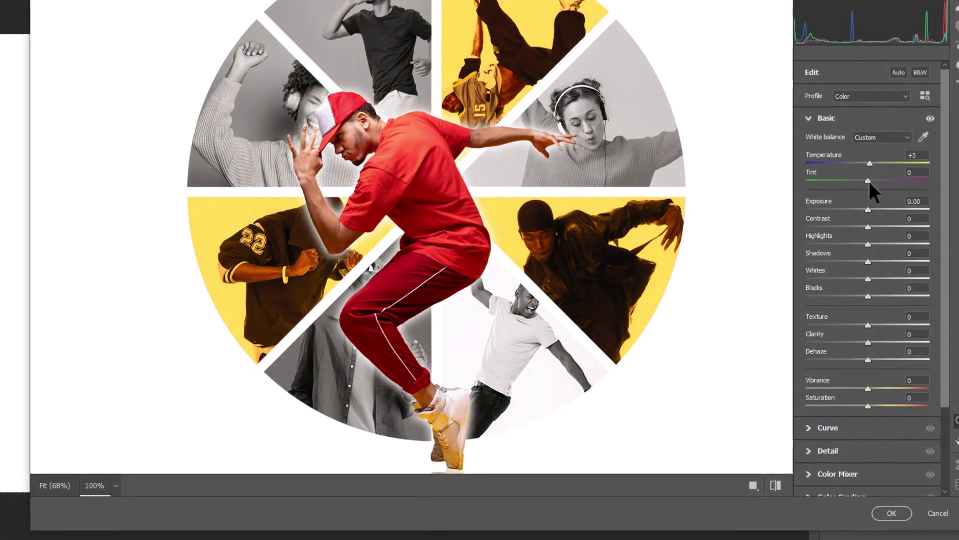
{"action": "left_click_drag", "start_coordinate": [867, 209], "coordinate": [874, 272]}
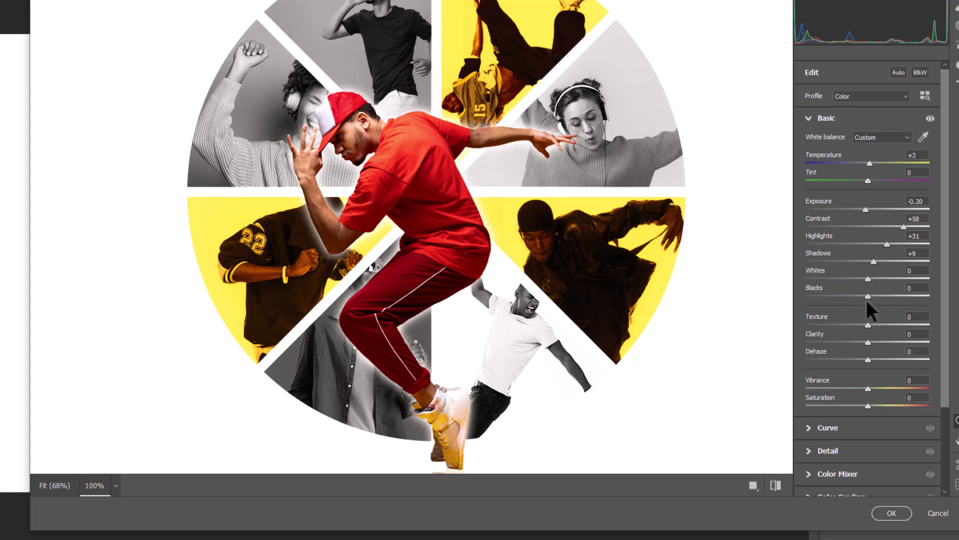
Step: Set Texture +30, Clarity -28, Dehaze +32 and Saturation -26, and apply the Camera Raw filter
{"action": "left_click_drag", "start_coordinate": [868, 325], "coordinate": [851, 344]}
{"action": "mouse_move", "coordinate": [902, 360]}
{"action": "left_mouse_down"}
{"action": "mouse_move", "coordinate": [876, 362]}
{"action": "mouse_move", "coordinate": [888, 361]}
{"action": "left_mouse_up"}
{"action": "left_click_drag", "start_coordinate": [868, 405], "coordinate": [848, 406]}
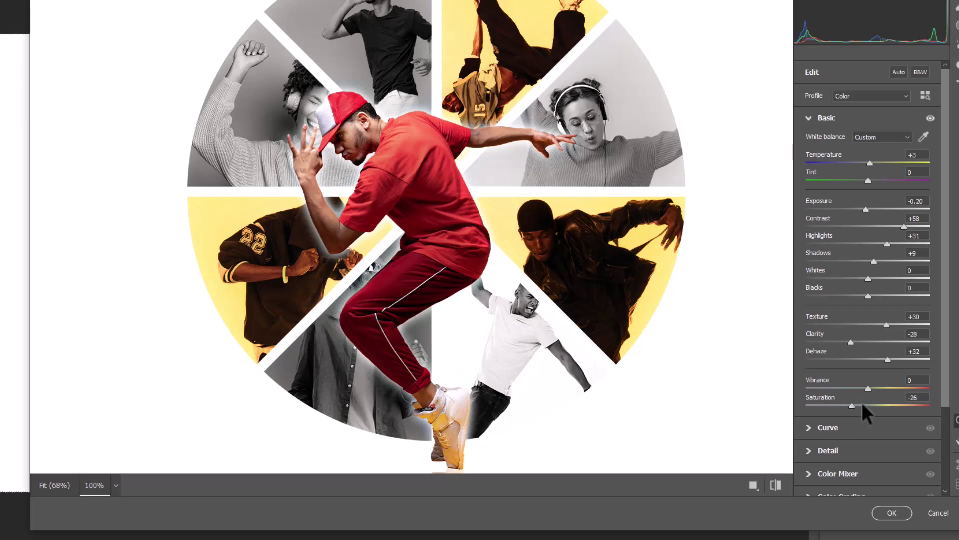
{"action": "left_click", "coordinate": [891, 513]}
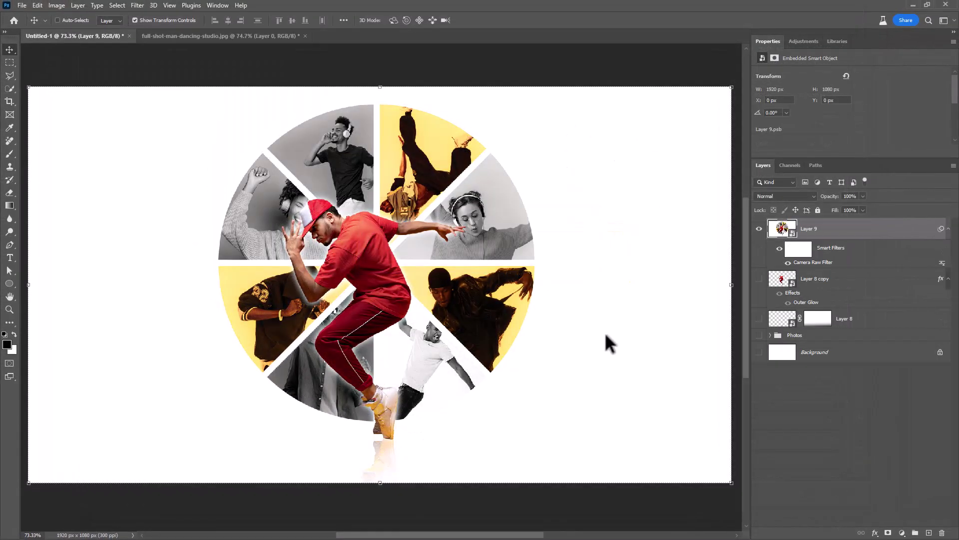
Step: Toggle Layer 9's smart filters off and on to compare the result, and collapse the filter list
{"action": "left_click", "coordinate": [779, 247]}
{"action": "left_click", "coordinate": [779, 247]}
{"action": "left_click", "coordinate": [948, 229]}
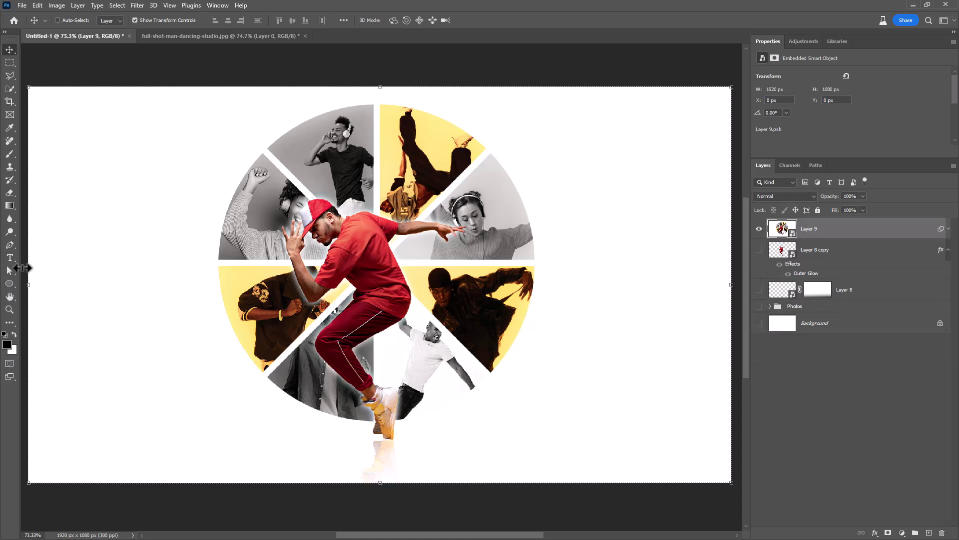
Step: Add the text POSTER below and right of the circle in Adobe Clean Bold SemiCondensed, coloured #373737
{"action": "left_click_drag", "start_coordinate": [7, 256], "coordinate": [46, 257]}
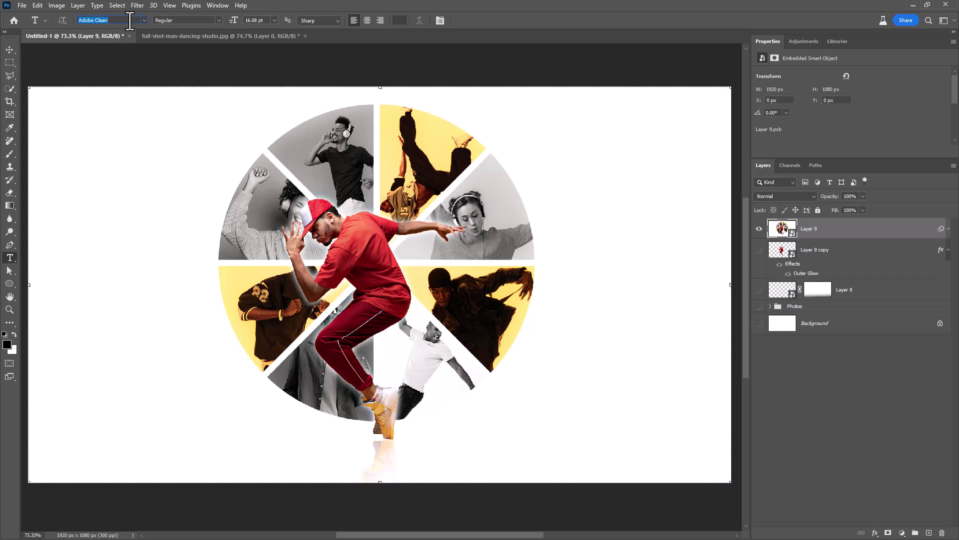
{"action": "left_click", "coordinate": [218, 20]}
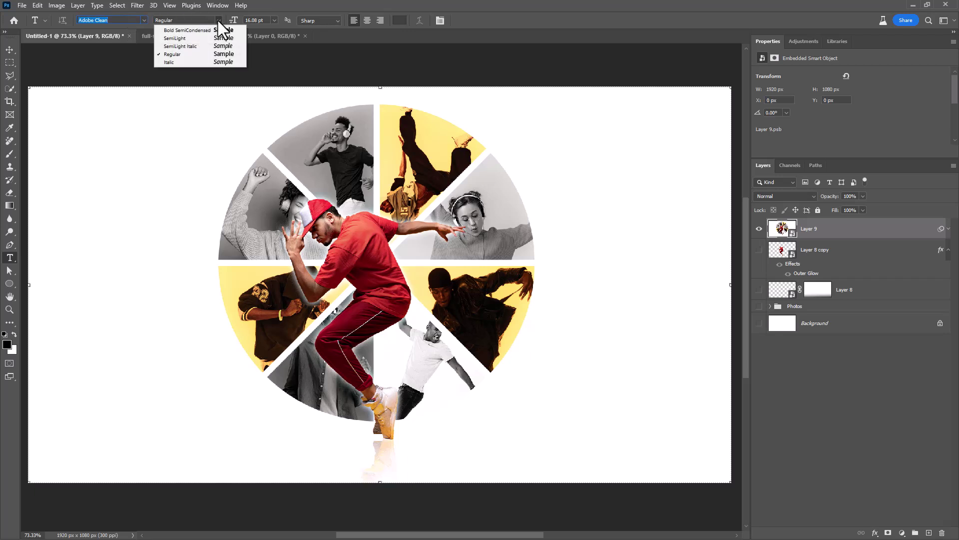
{"action": "left_click", "coordinate": [186, 31]}
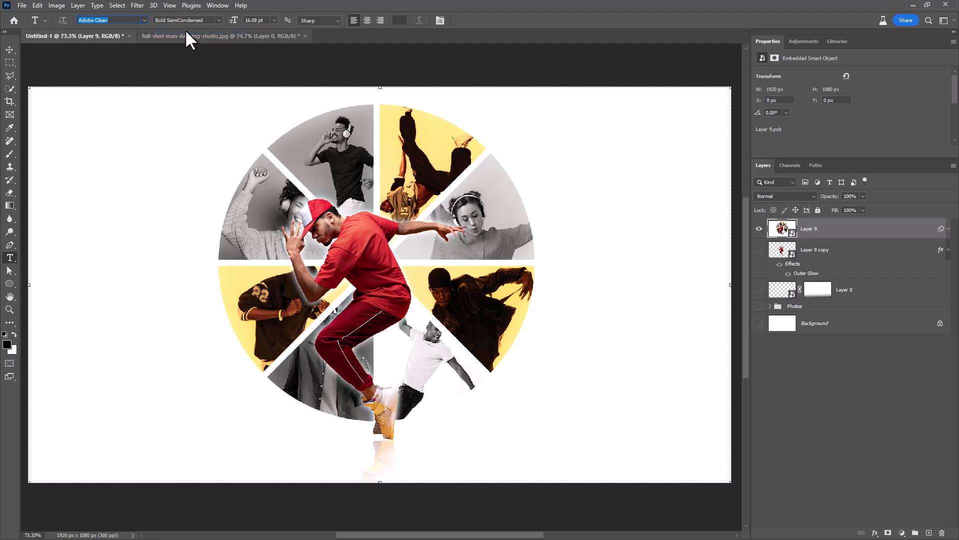
{"action": "left_click", "coordinate": [219, 21]}
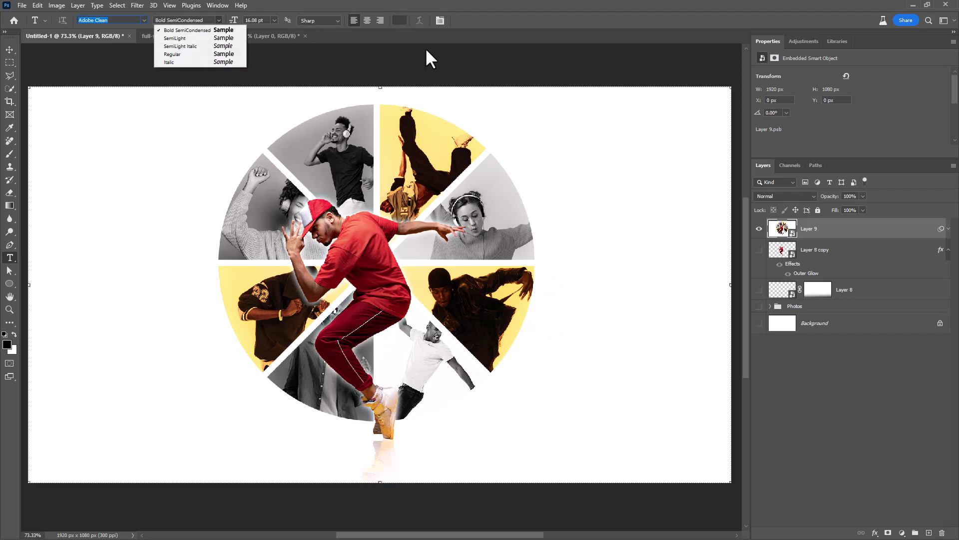
{"action": "left_click", "coordinate": [399, 20]}
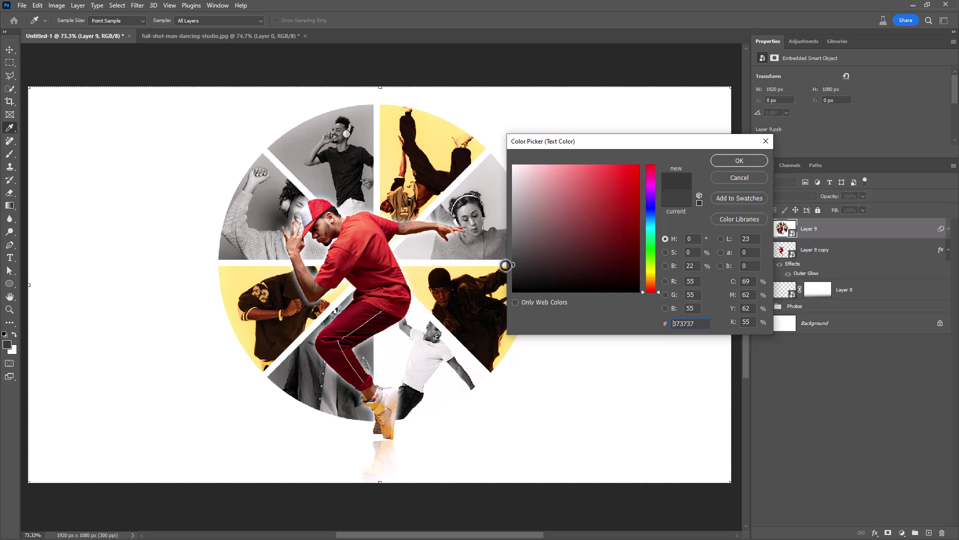
{"action": "left_click", "coordinate": [729, 164]}
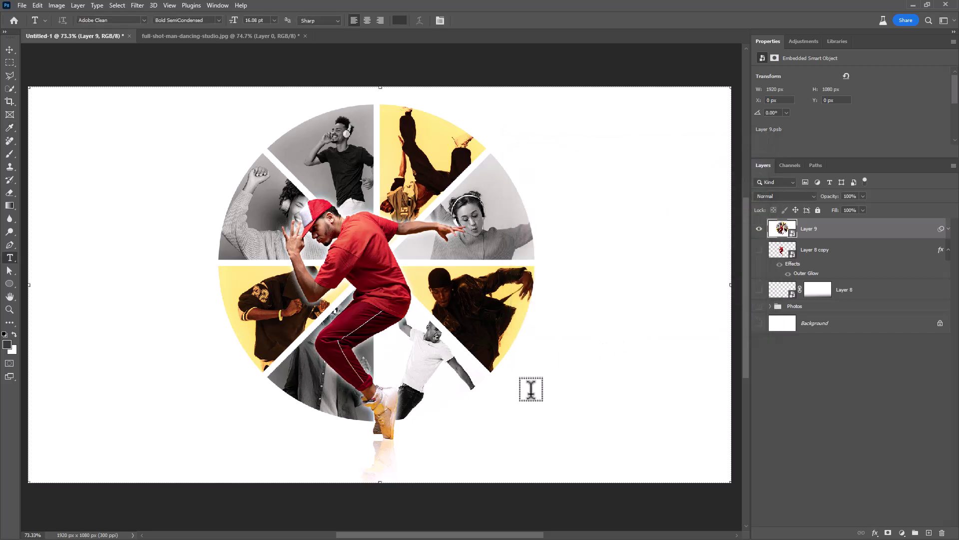
{"action": "left_click", "coordinate": [520, 433]}
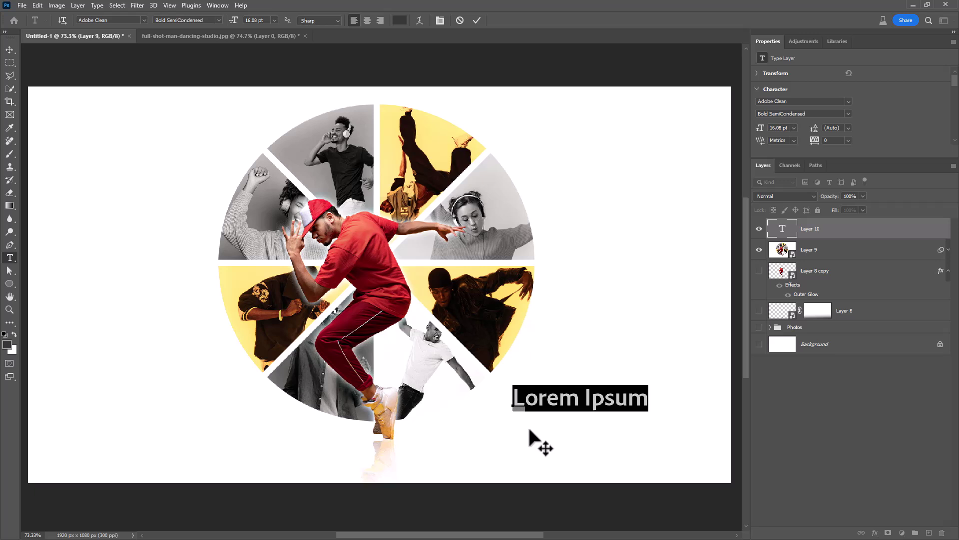
{"action": "type", "text": "POSTER"}
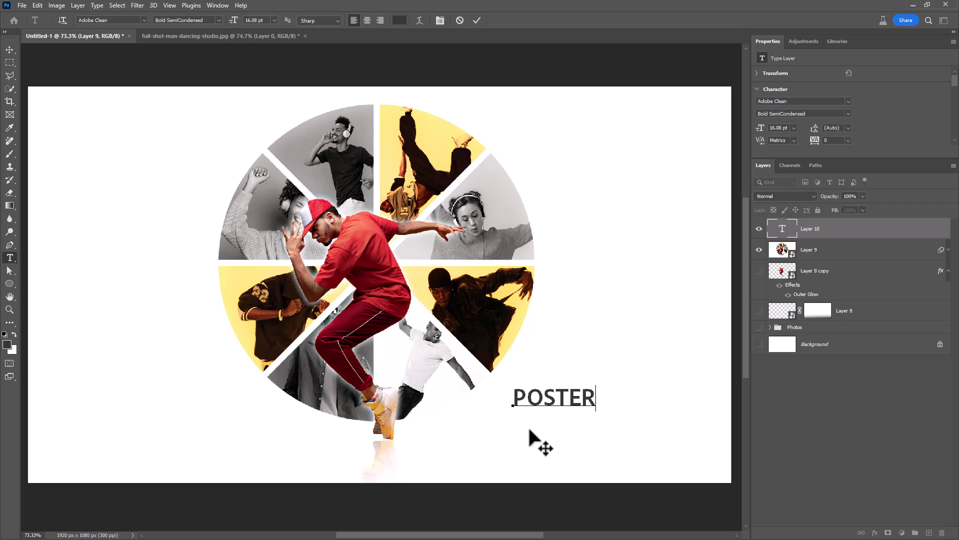
Step: Change the POSTER text's font style to Regular and commit the text
{"action": "double_click", "coordinate": [537, 395]}
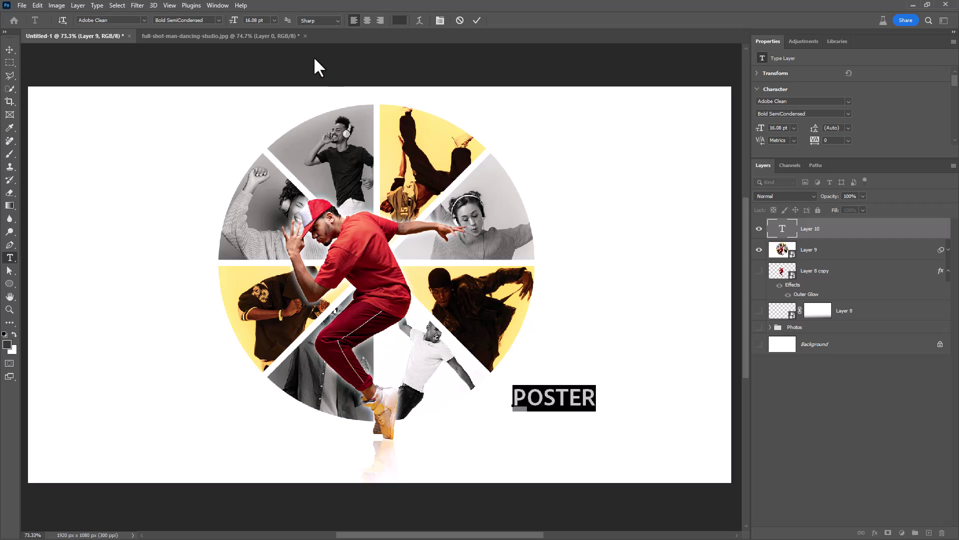
{"action": "left_click", "coordinate": [219, 20]}
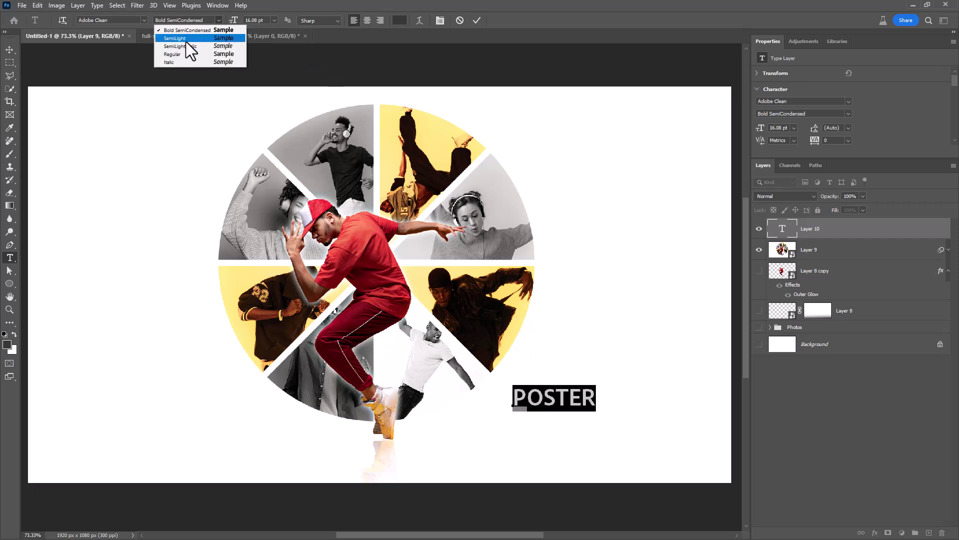
{"action": "left_click", "coordinate": [181, 54]}
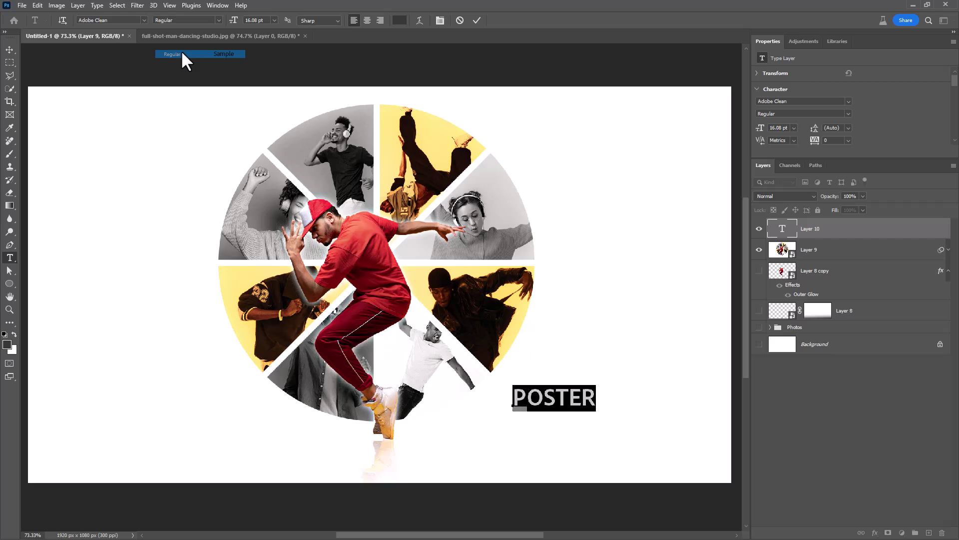
{"action": "left_click", "coordinate": [476, 20]}
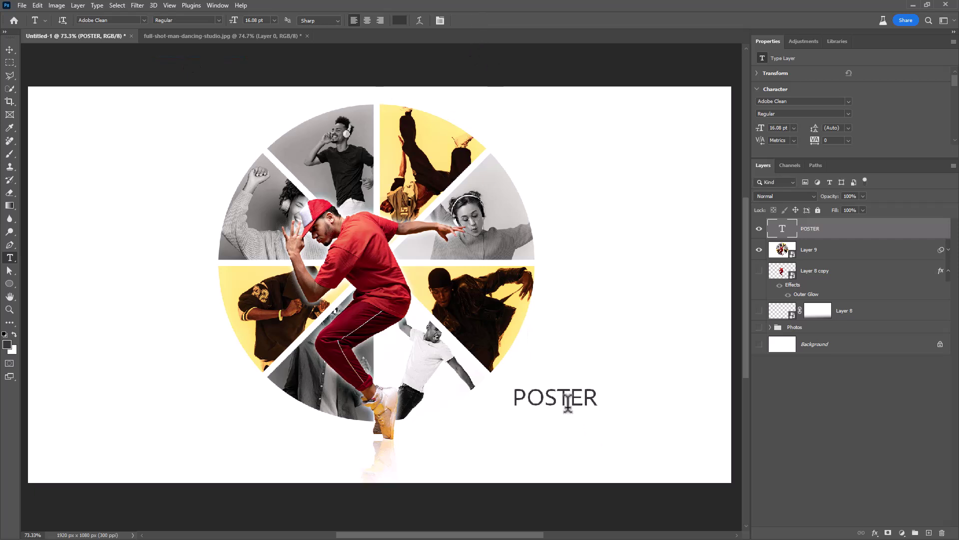
Step: Move the POSTER text closer to the circle's lower right edge and place a duplicate of it directly beneath
{"action": "key", "text": "v"}
{"action": "left_click_drag", "start_coordinate": [570, 400], "coordinate": [554, 430]}
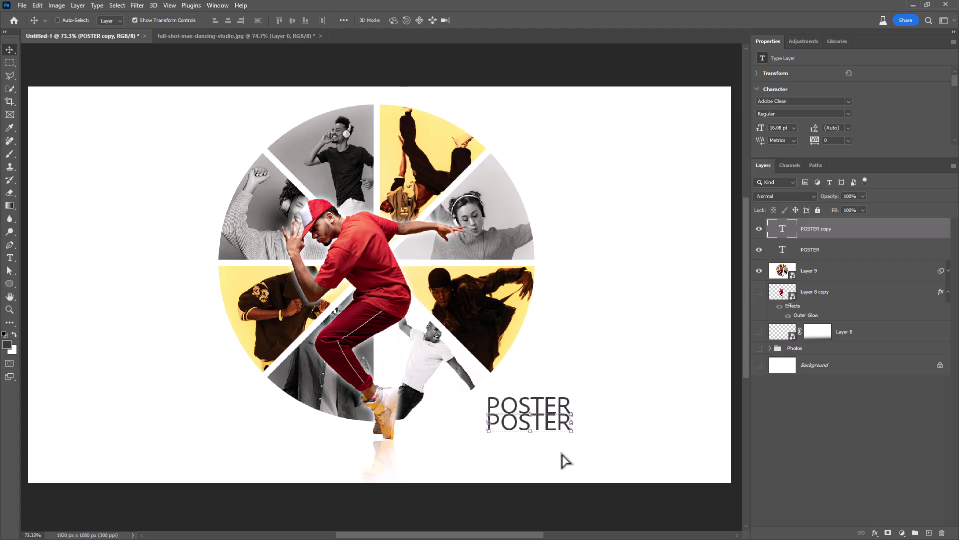
{"action": "key", "text": "Down"}
{"action": "key", "text": "Down"}
{"action": "key", "text": "Down"}
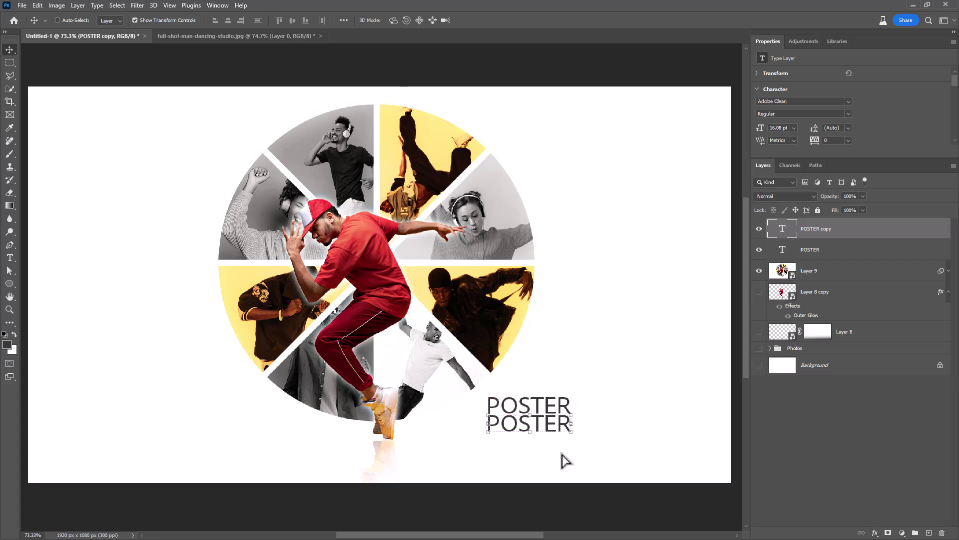
Step: Replace the duplicate's text with DESIGN and set its font style to Bold SemiCondensed
{"action": "double_click", "coordinate": [550, 428]}
{"action": "type", "text": "DES"}
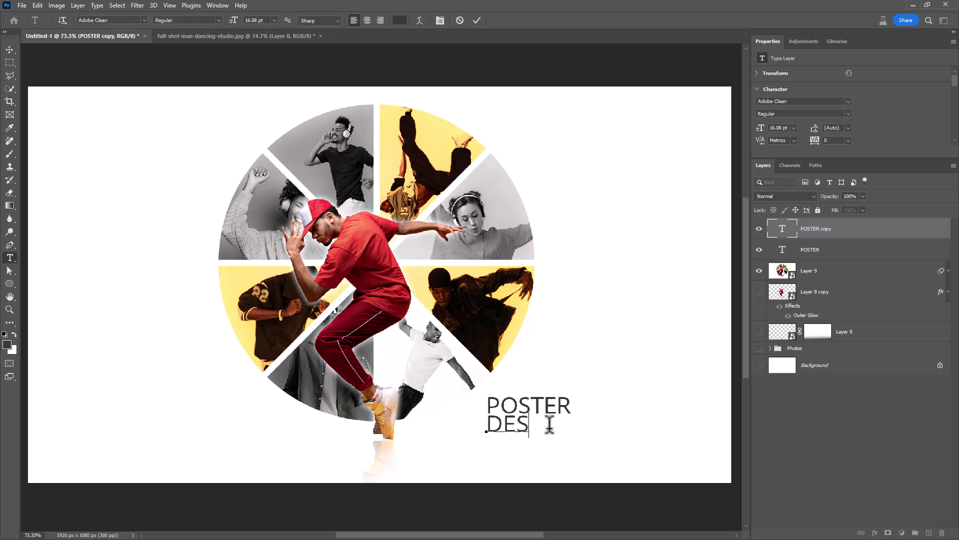
{"action": "type", "text": "IGN"}
{"action": "double_click", "coordinate": [550, 425]}
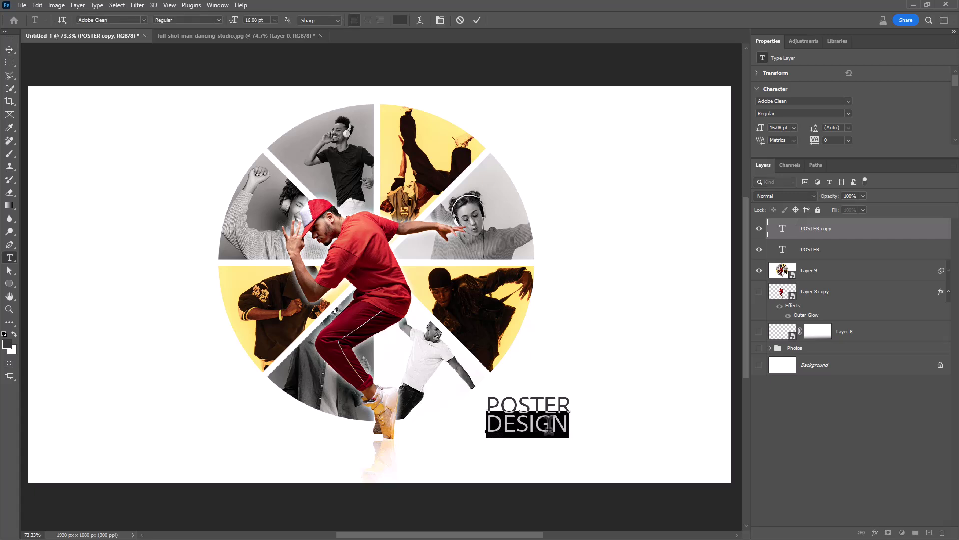
{"action": "left_click", "coordinate": [219, 20]}
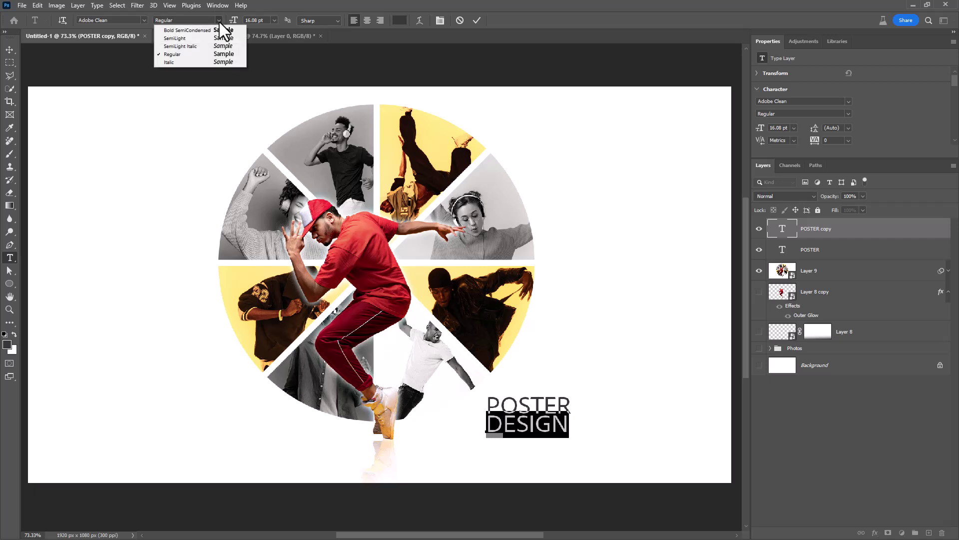
{"action": "left_click", "coordinate": [181, 31]}
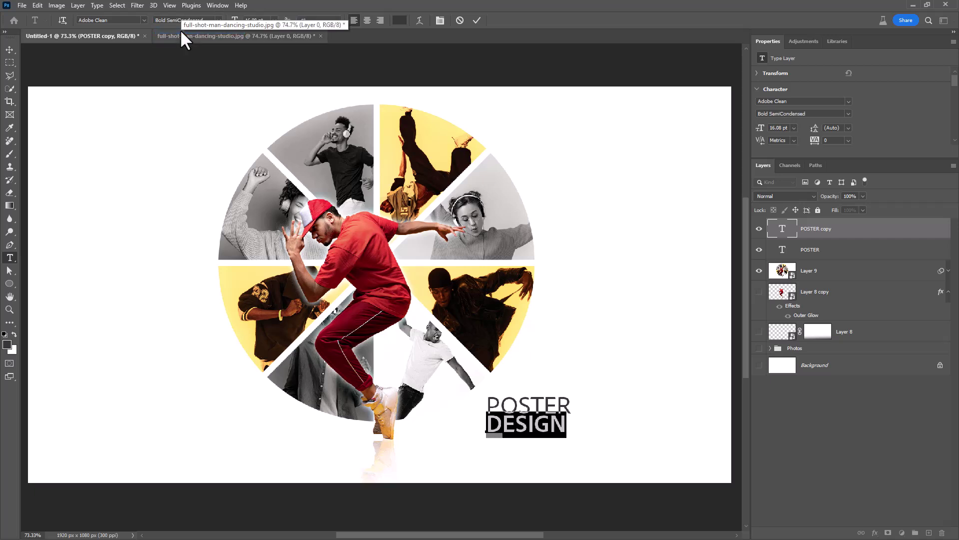
{"action": "left_click", "coordinate": [476, 20]}
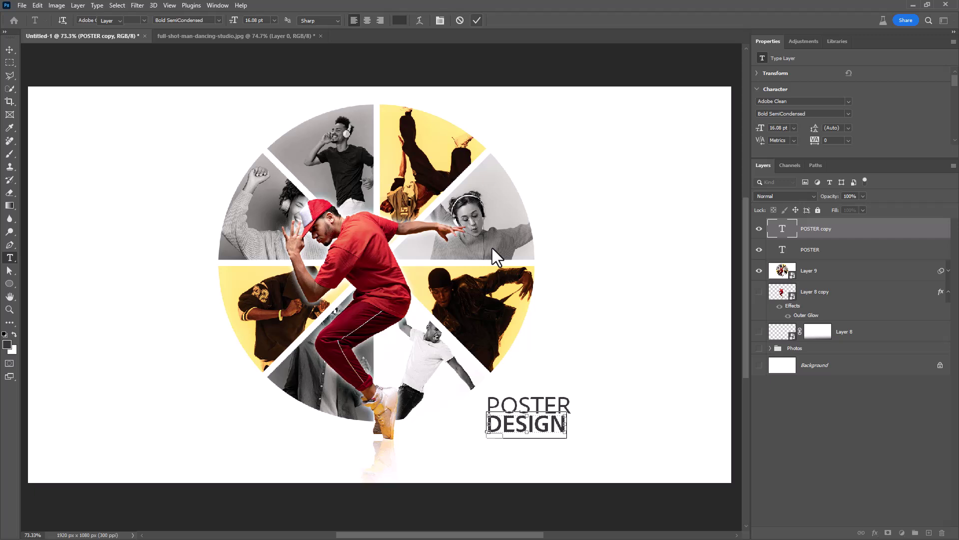
Step: Scale the DESIGN text to 106.97% so its width matches the POSTER line above
{"action": "key", "text": "ctrl+t"}
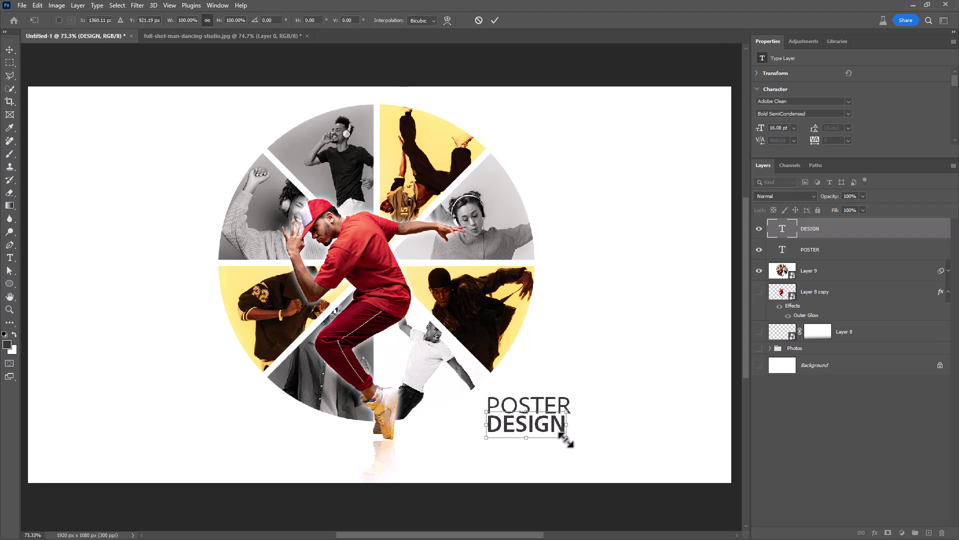
{"action": "left_click_drag", "start_coordinate": [566, 438], "coordinate": [572, 439]}
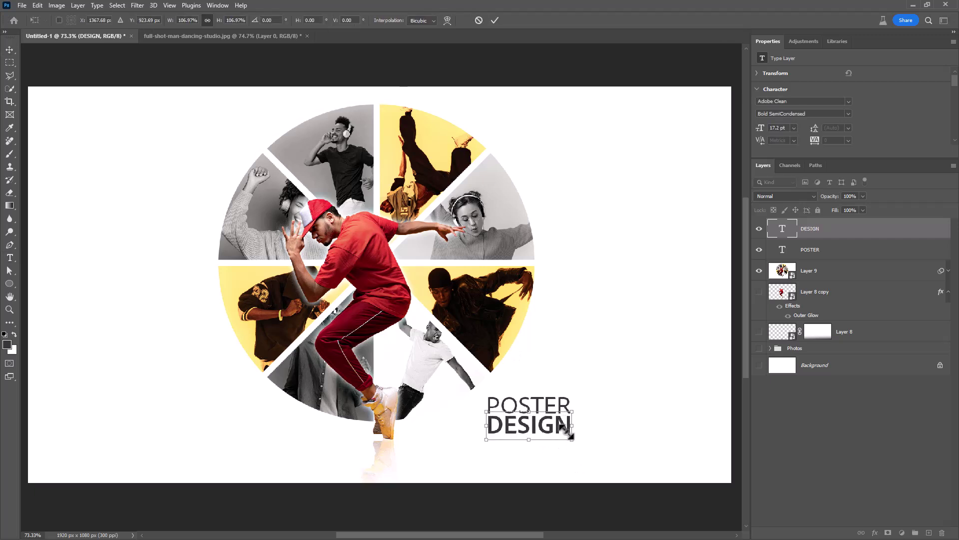
{"action": "key", "text": "Return"}
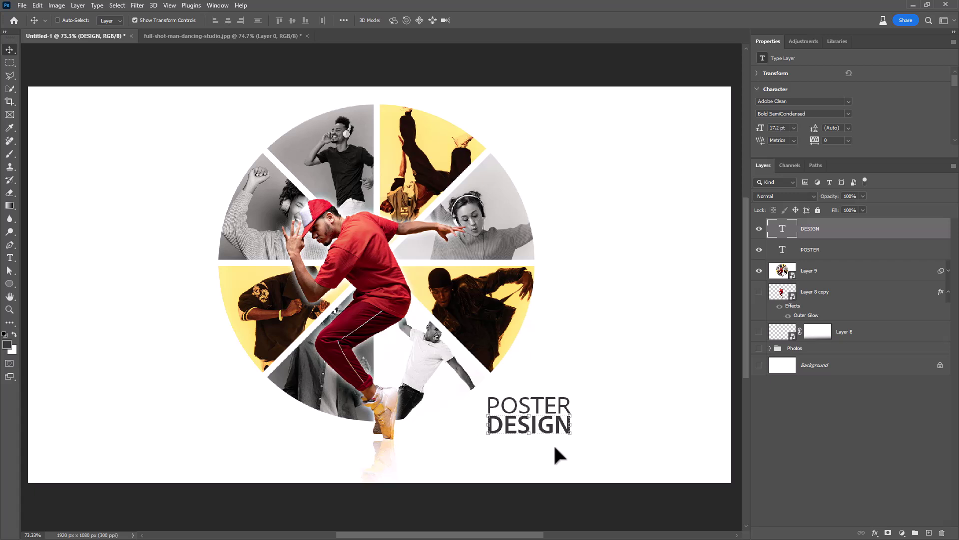
Step: Duplicate the POSTER text beneath the DESIGN line and replace the copy's text with By Smart Graphics
{"action": "left_click", "coordinate": [550, 411], "text": "ctrl"}
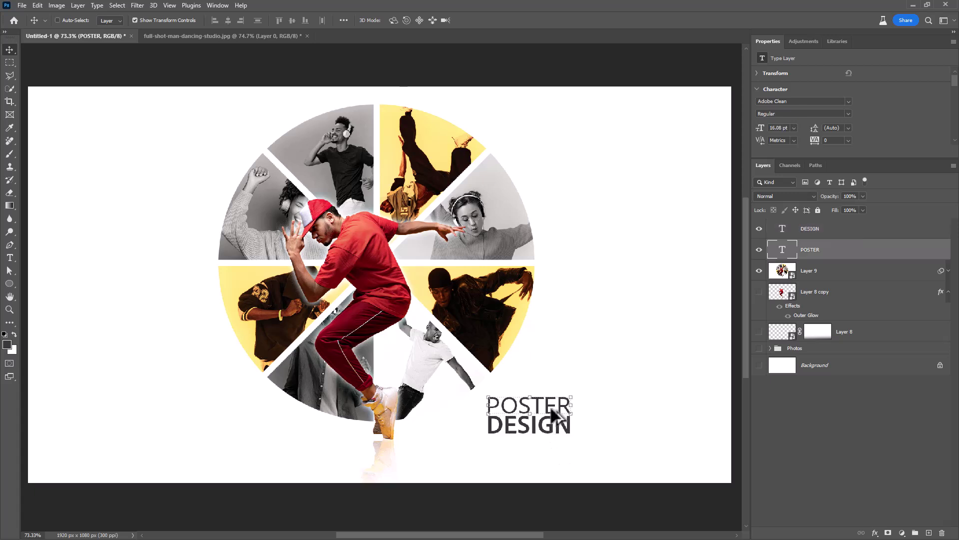
{"action": "left_click_drag", "start_coordinate": [553, 414], "coordinate": [555, 457]}
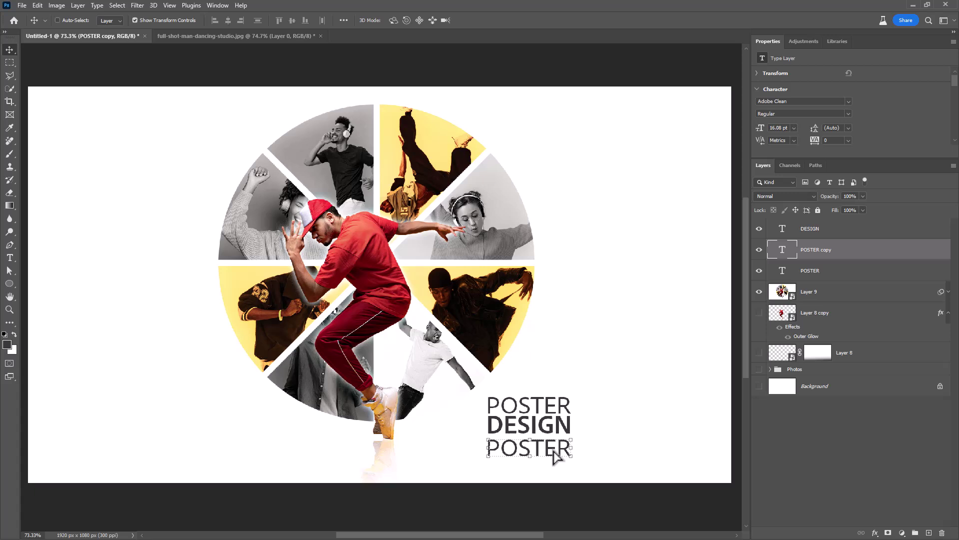
{"action": "double_click", "coordinate": [554, 453]}
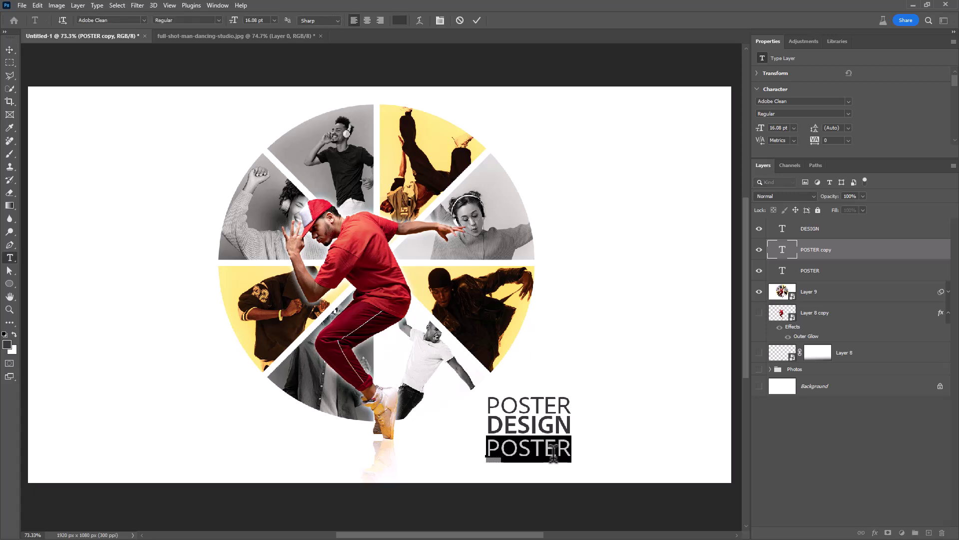
{"action": "type", "text": "By"}
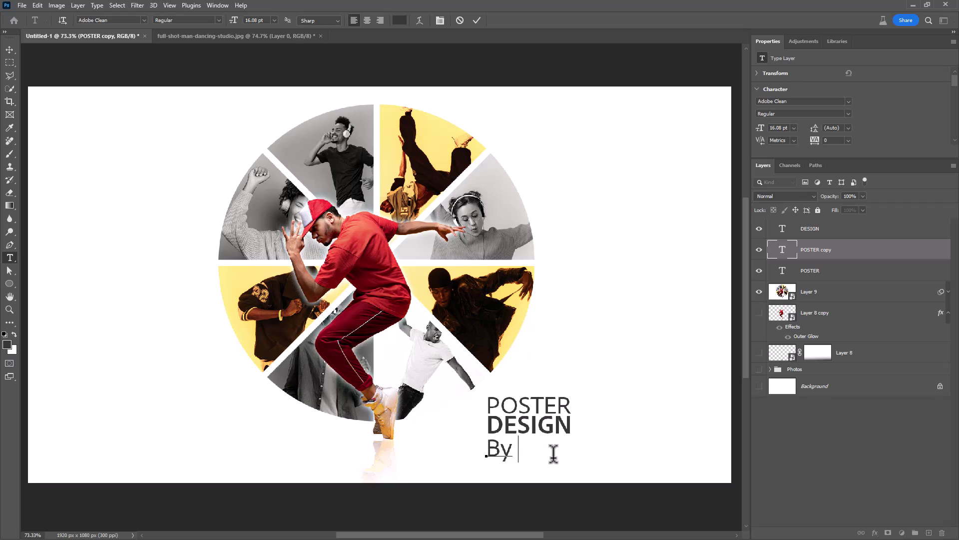
{"action": "type", "text": " Smart G"}
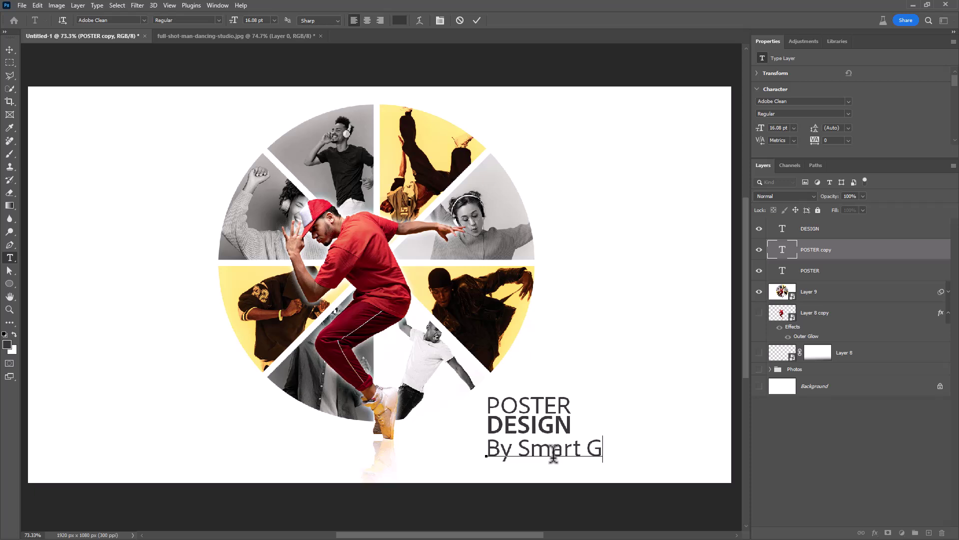
{"action": "type", "text": "raphic"}
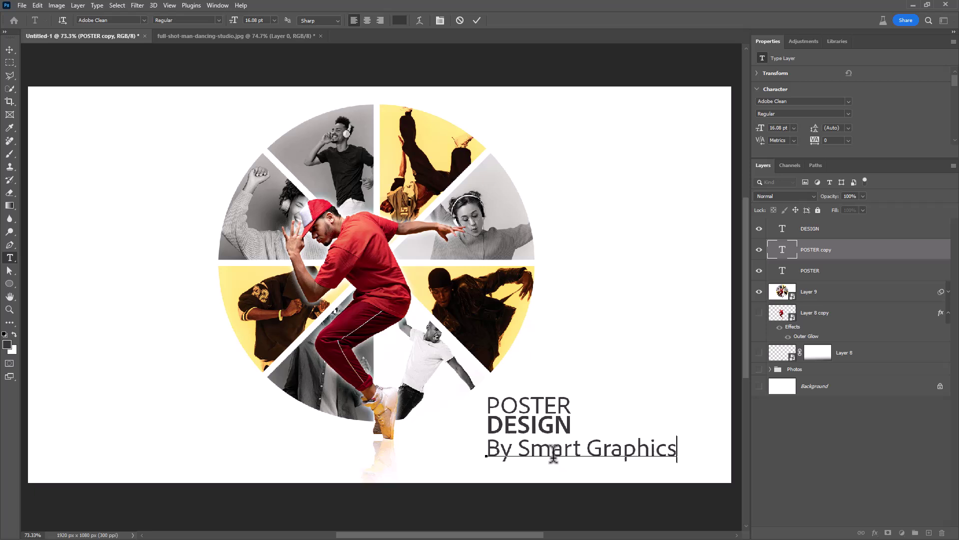
{"action": "type", "text": "s"}
Step: Set the By Smart Graphics text to 7 pt with tracking of 260 and commit it
{"action": "key", "text": "ctrl+a"}
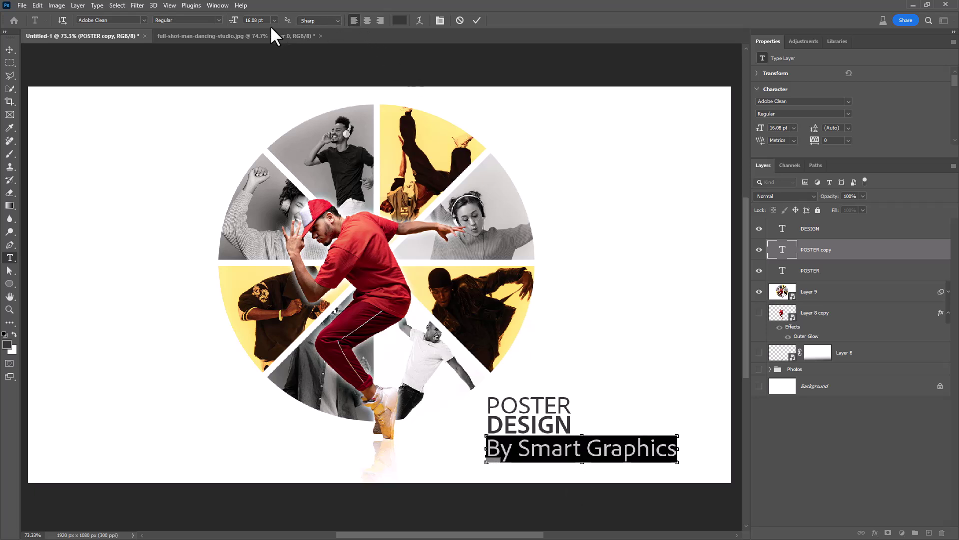
{"action": "left_click_drag", "start_coordinate": [234, 21], "coordinate": [233, 23]}
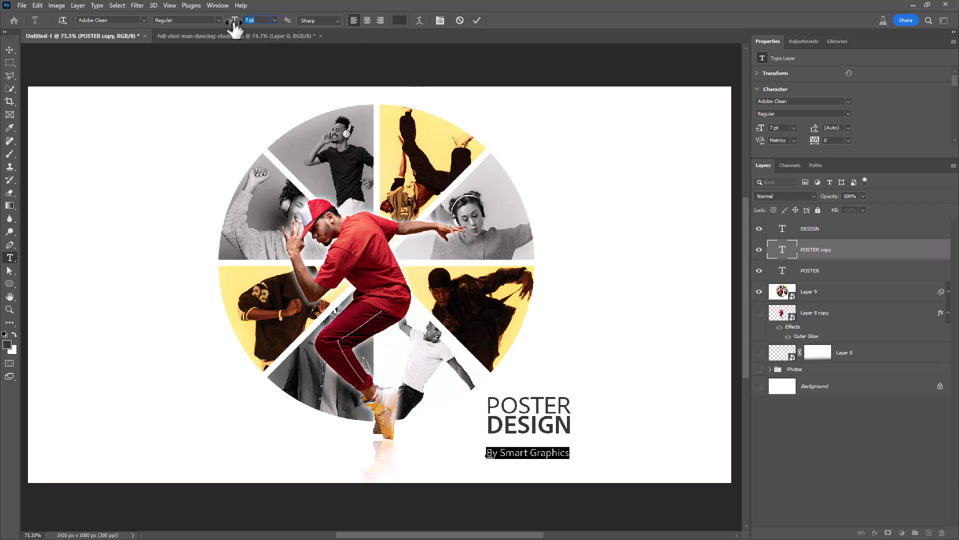
{"action": "left_click_drag", "start_coordinate": [818, 144], "coordinate": [827, 147]}
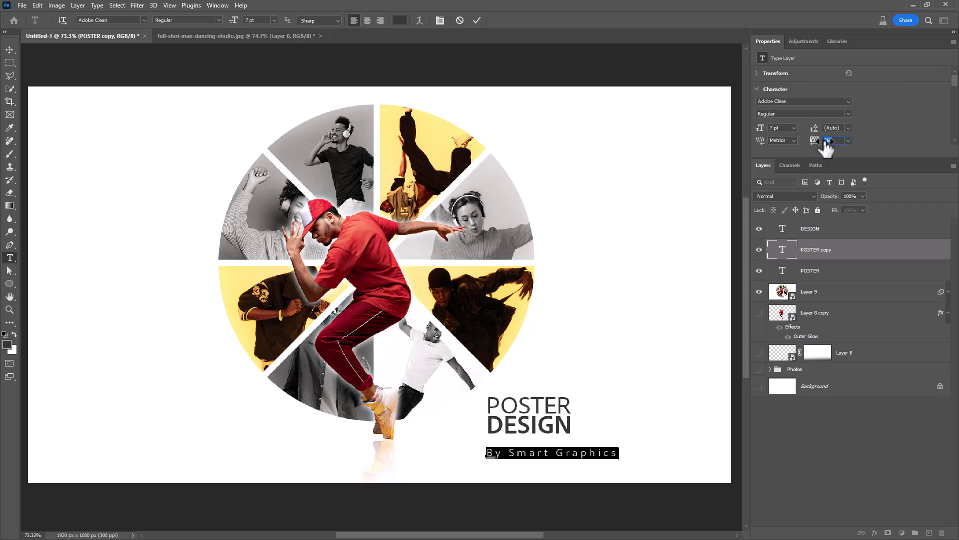
{"action": "left_click", "coordinate": [477, 20]}
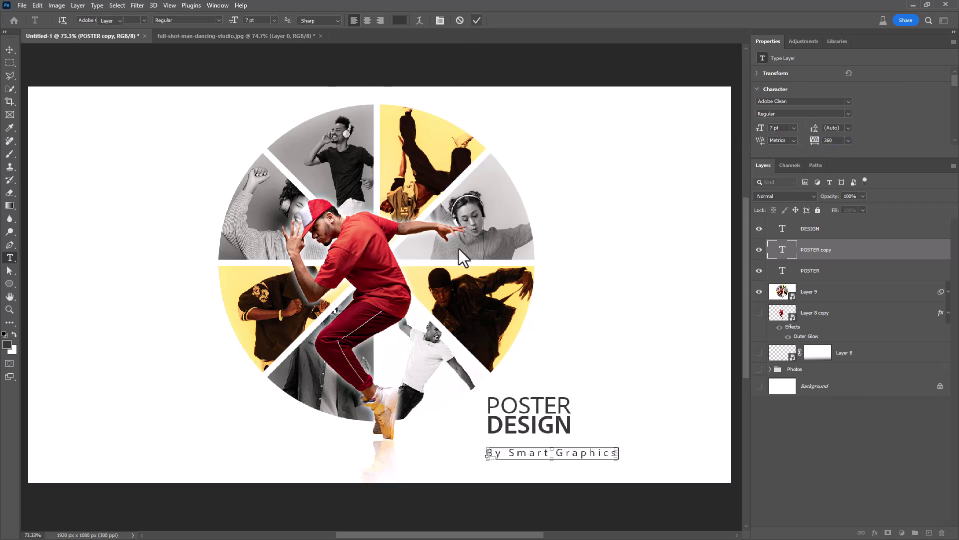
Step: Move the By Smart Graphics line up directly beneath DESIGN and scale it to 84.10%
{"action": "key", "text": "v"}
{"action": "left_click_drag", "start_coordinate": [547, 457], "coordinate": [544, 446]}
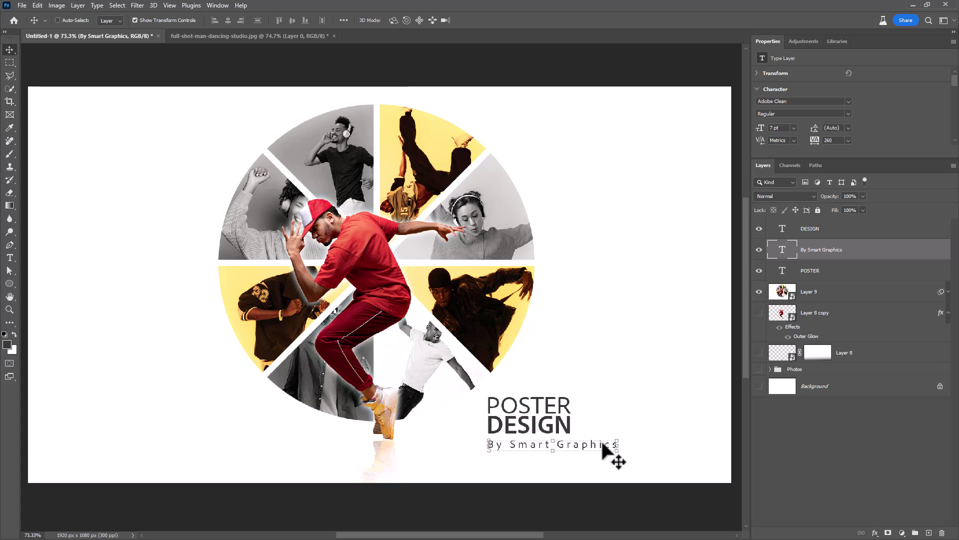
{"action": "left_click_drag", "start_coordinate": [618, 445], "coordinate": [577, 438]}
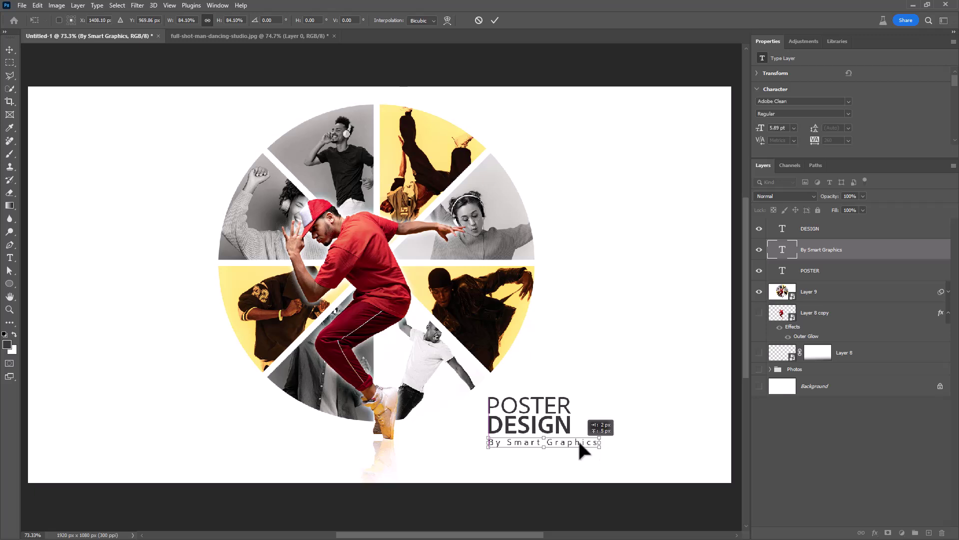
{"action": "key", "text": "Return"}
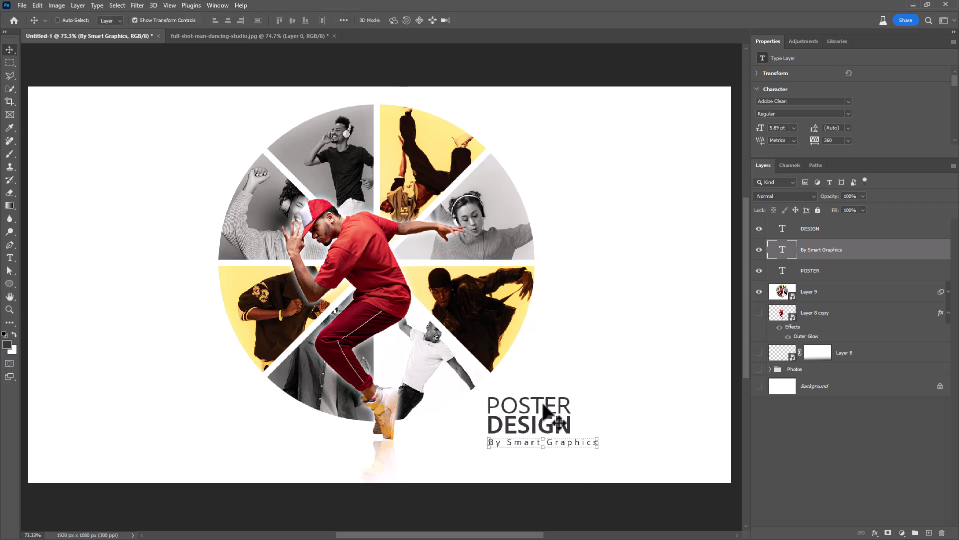
Step: Place a duplicate of the POSTER text above the title and replace its text with Dancing
{"action": "left_click", "coordinate": [545, 411], "text": "ctrl"}
{"action": "left_click_drag", "start_coordinate": [546, 415], "coordinate": [544, 382]}
{"action": "double_click", "coordinate": [545, 382]}
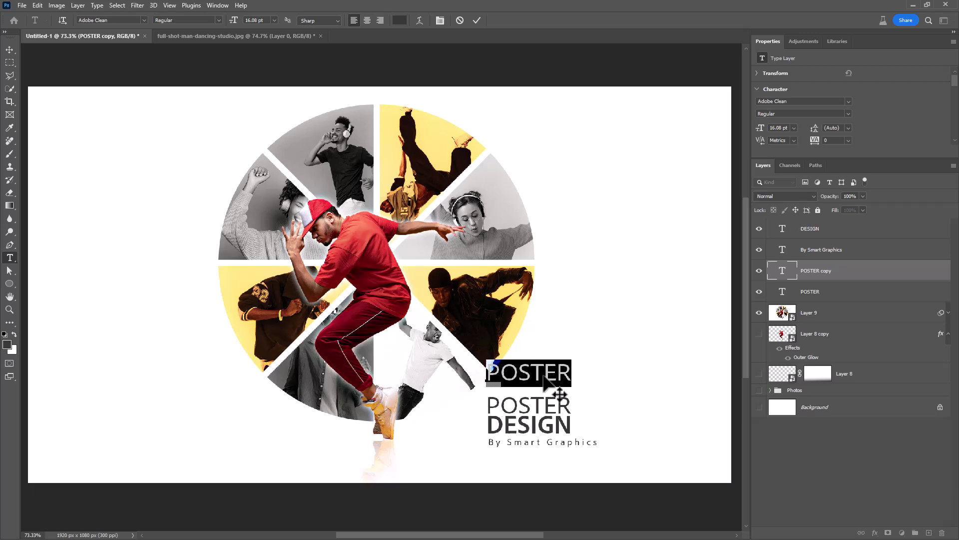
{"action": "type", "text": "Dancing"}
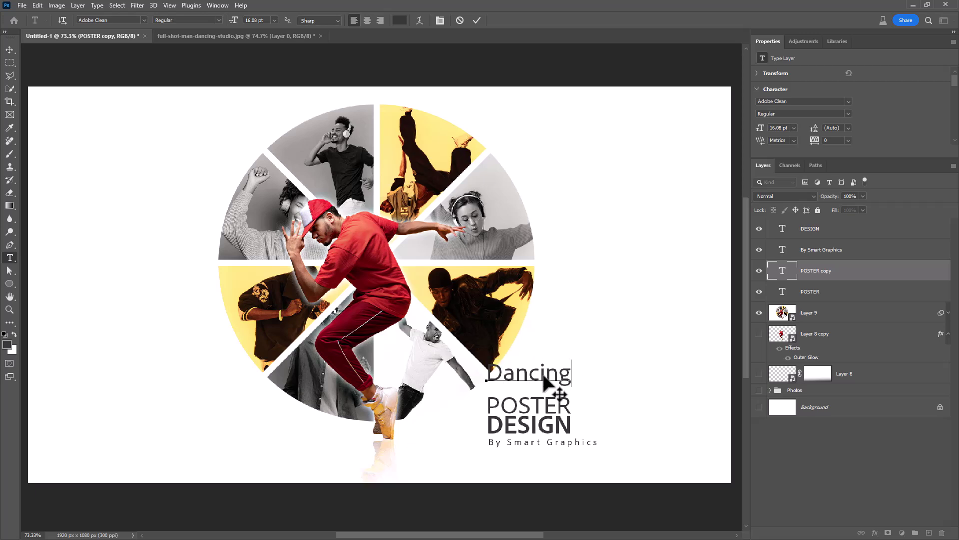
Step: Change the font of the Dancing text to Beauty
{"action": "double_click", "coordinate": [544, 372]}
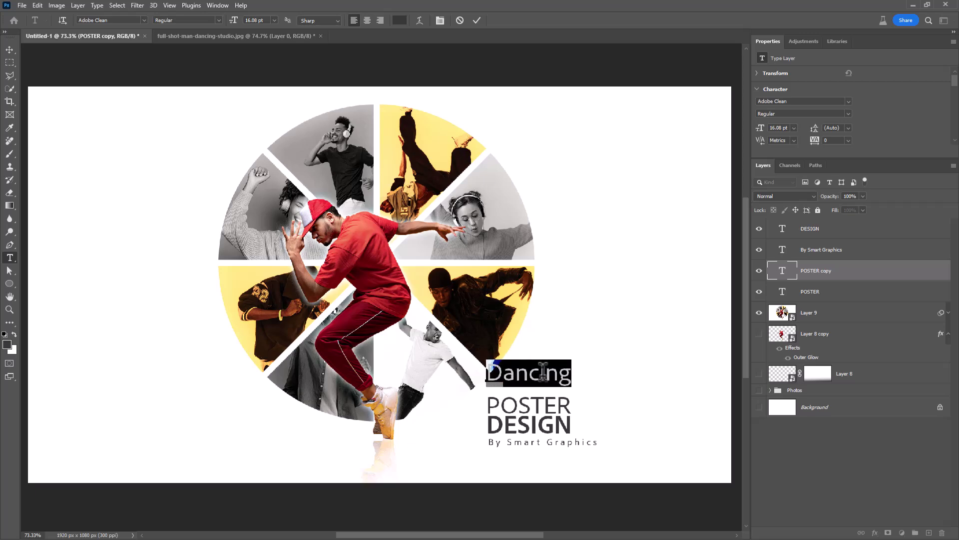
{"action": "left_click", "coordinate": [143, 20]}
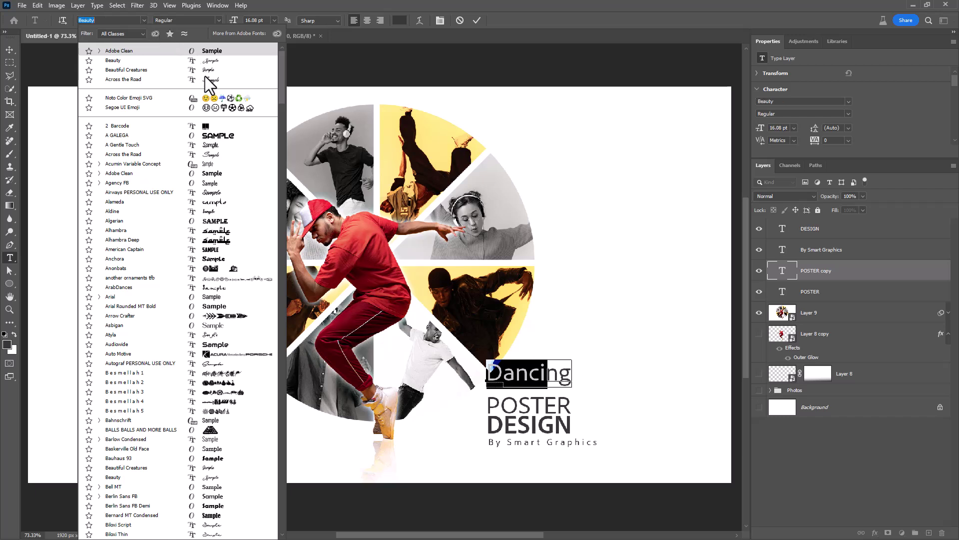
{"action": "left_click", "coordinate": [149, 62]}
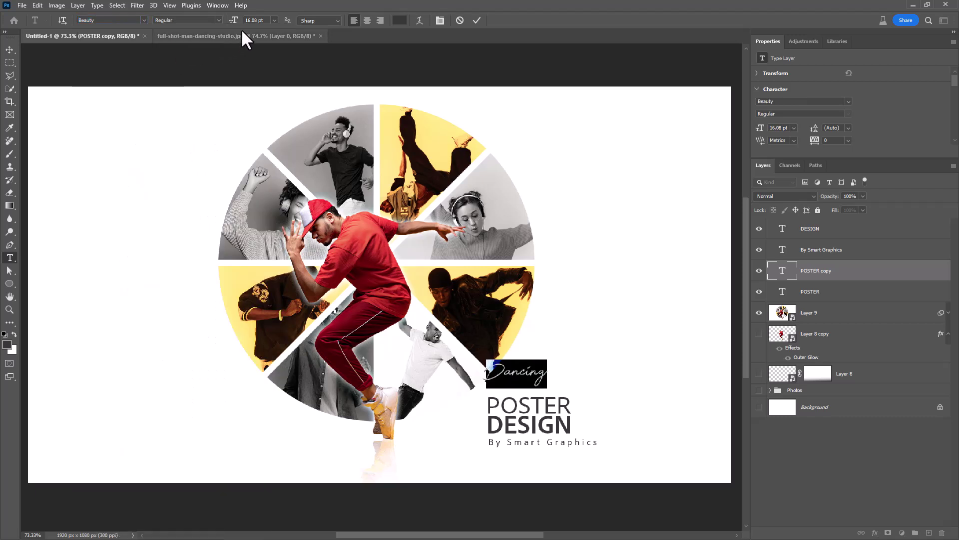
Step: Scale the Dancing text to 206.98% and position it just above the POSTER line
{"action": "left_click", "coordinate": [10, 49]}
{"action": "left_click_drag", "start_coordinate": [547, 375], "coordinate": [609, 376]}
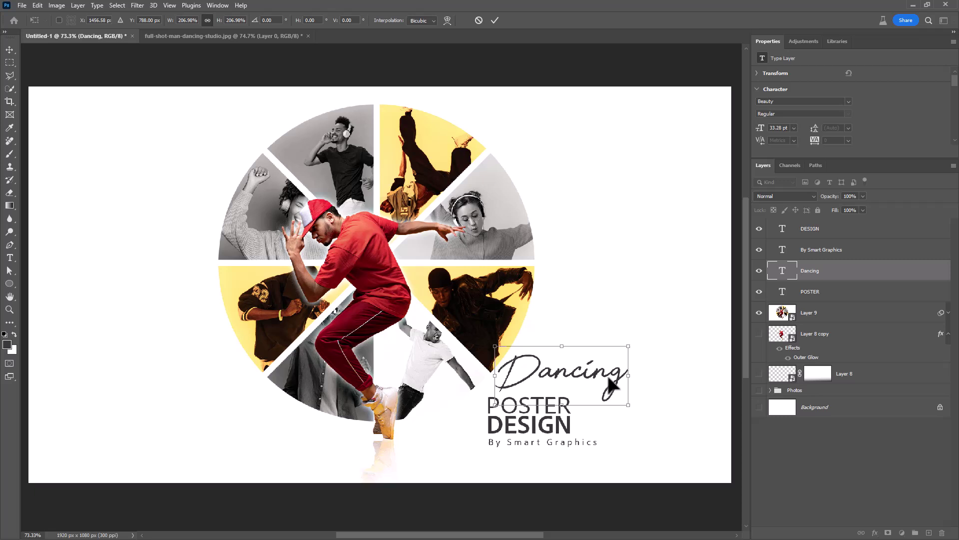
{"action": "key", "text": "Return"}
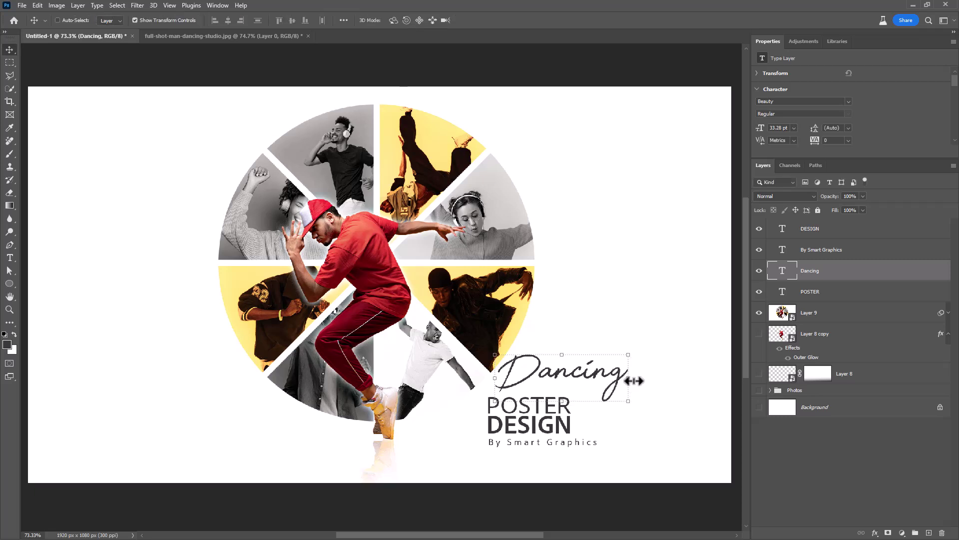
Step: Draw an orange-filled rectangle of about 267 × 24 px behind the Dancing text, on a layer directly above Layer 9
{"action": "left_click", "coordinate": [848, 317]}
{"action": "right_click", "coordinate": [9, 283]}
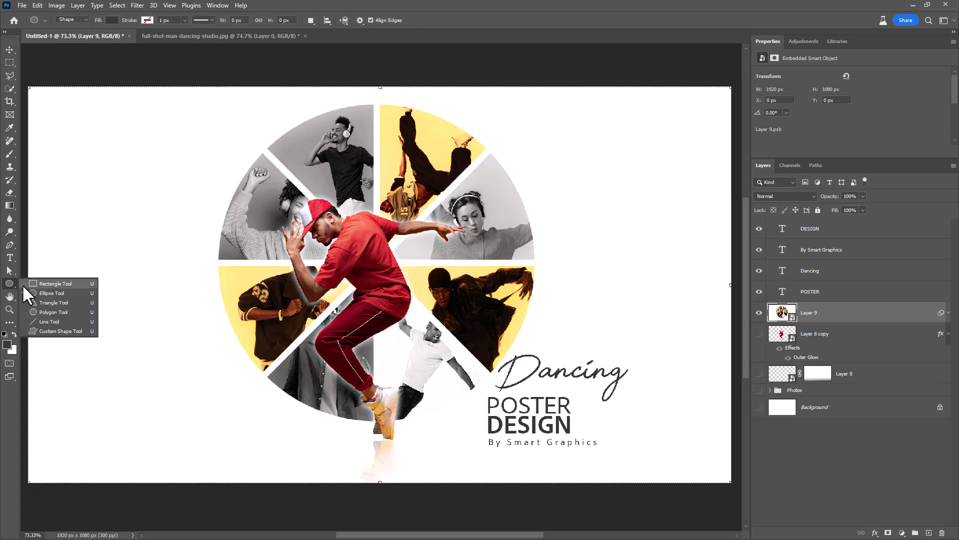
{"action": "left_click", "coordinate": [43, 284]}
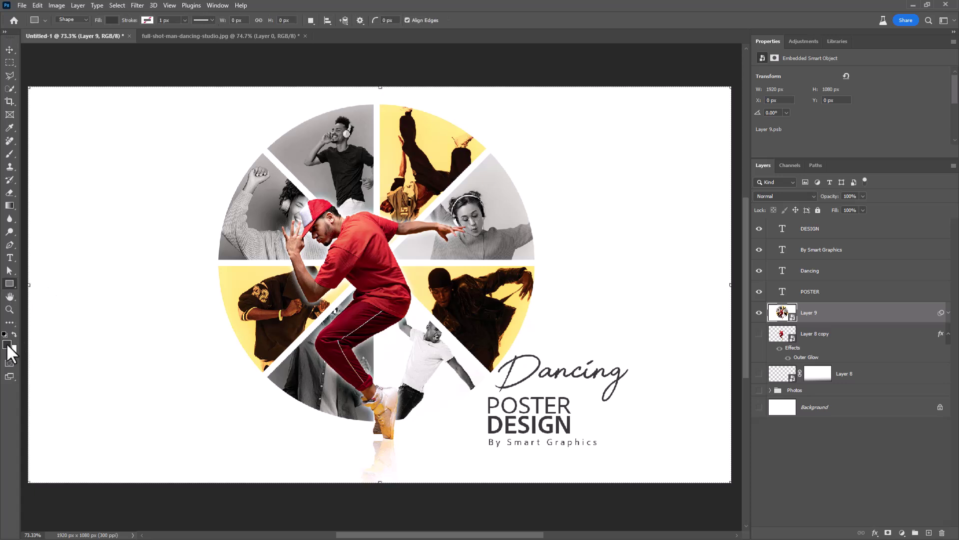
{"action": "left_click", "coordinate": [112, 21]}
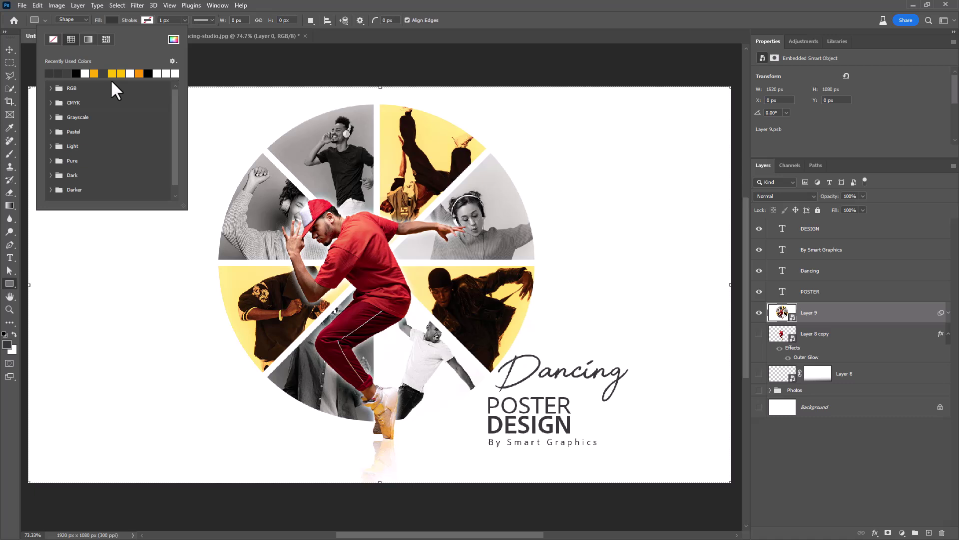
{"action": "left_click", "coordinate": [140, 73]}
{"action": "left_click", "coordinate": [344, 8]}
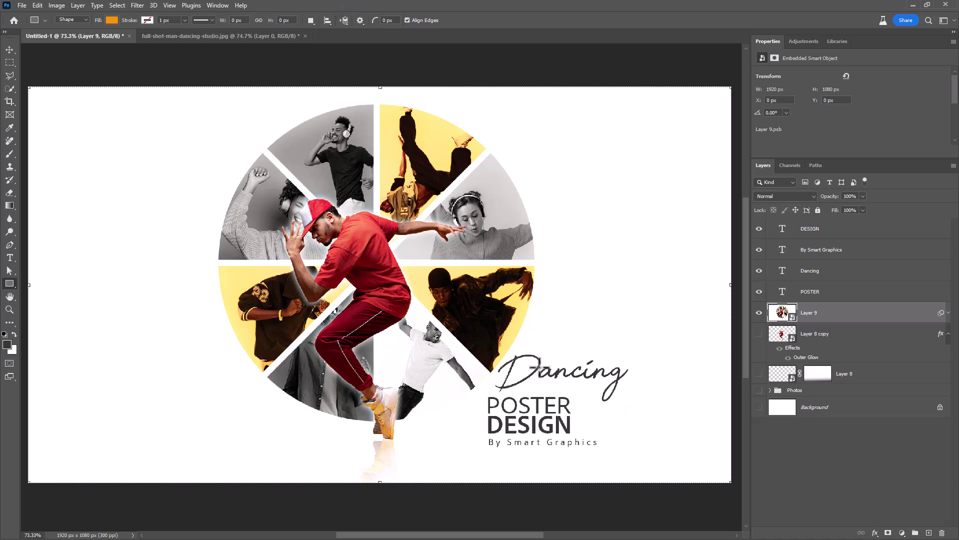
{"action": "left_click_drag", "start_coordinate": [539, 365], "coordinate": [637, 374]}
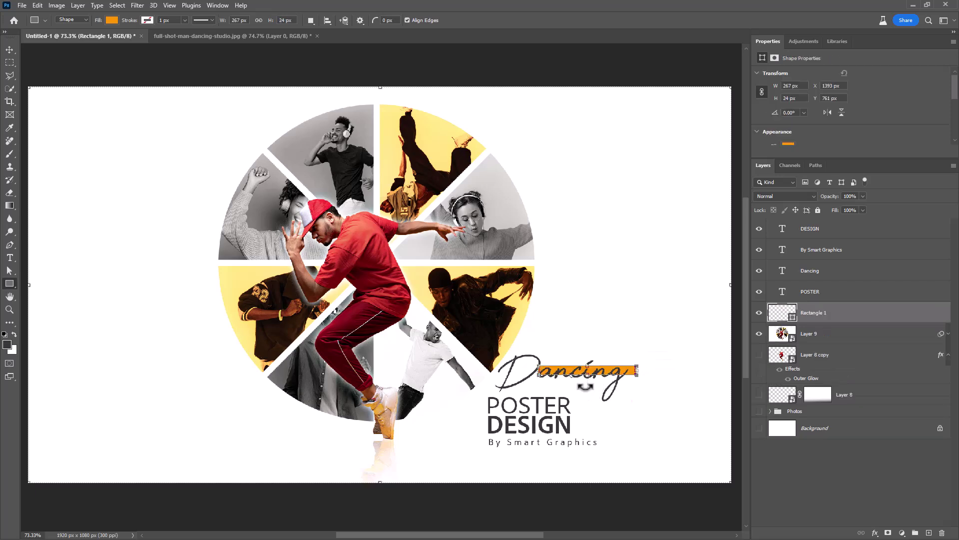
Step: Shift the orange bar left and down behind the Dancing lettering and stretch its right end to a width of 286 px
{"action": "scroll", "coordinate": [583, 384], "scroll_direction": "up", "scroll_amount": 6}
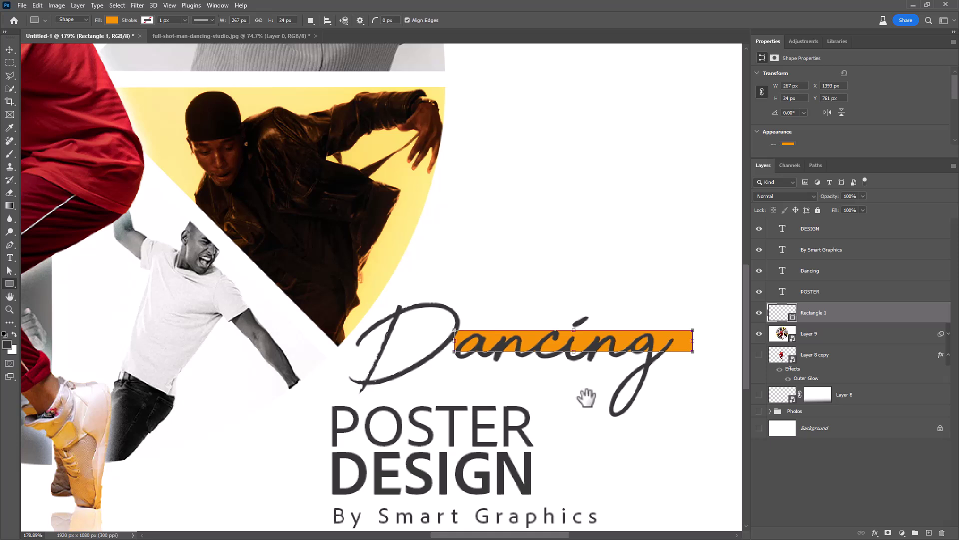
{"action": "key", "text": "v"}
{"action": "left_click_drag", "start_coordinate": [497, 312], "coordinate": [468, 321]}
{"action": "key", "text": "ctrl+t"}
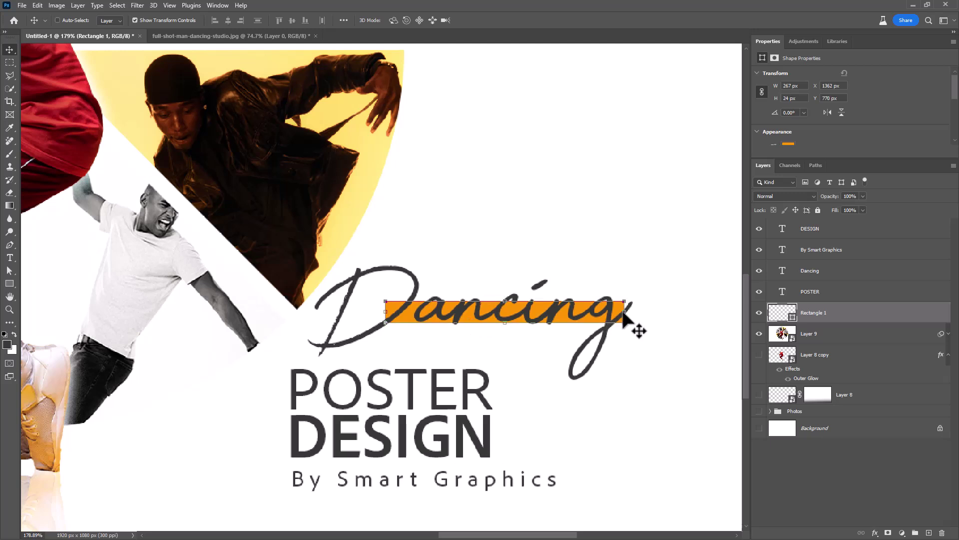
{"action": "left_click_drag", "start_coordinate": [624, 311], "coordinate": [636, 314]}
{"action": "key", "text": "Return"}
Step: Add a layer mask to the orange bar and brush out the part lying inside the letter D
{"action": "left_click", "coordinate": [889, 533]}
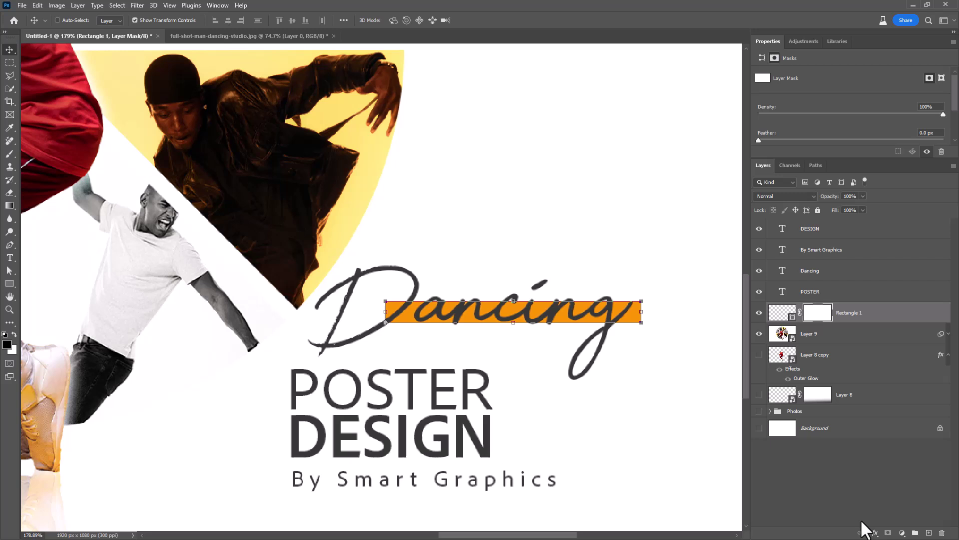
{"action": "left_click", "coordinate": [9, 153]}
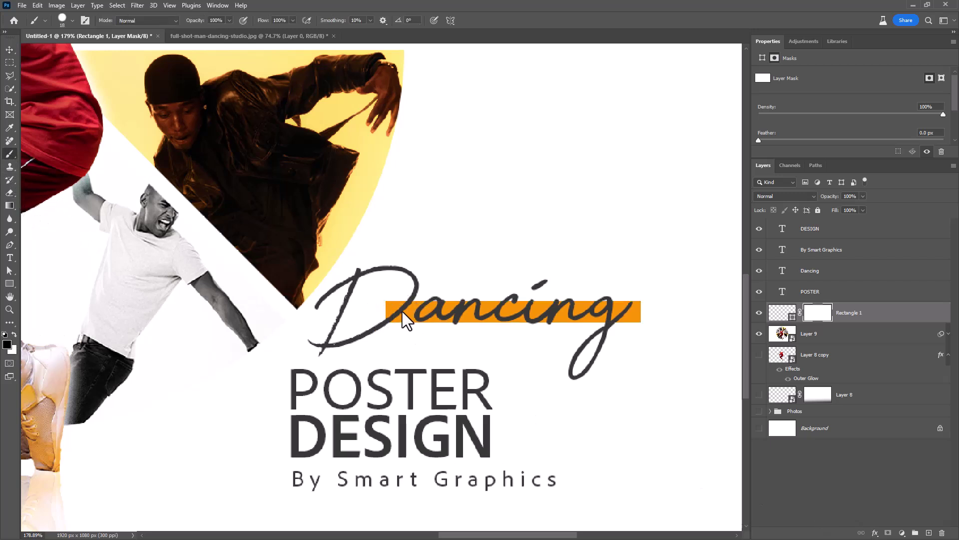
{"action": "left_click_drag", "start_coordinate": [405, 319], "coordinate": [390, 309]}
{"action": "left_click", "coordinate": [874, 320]}
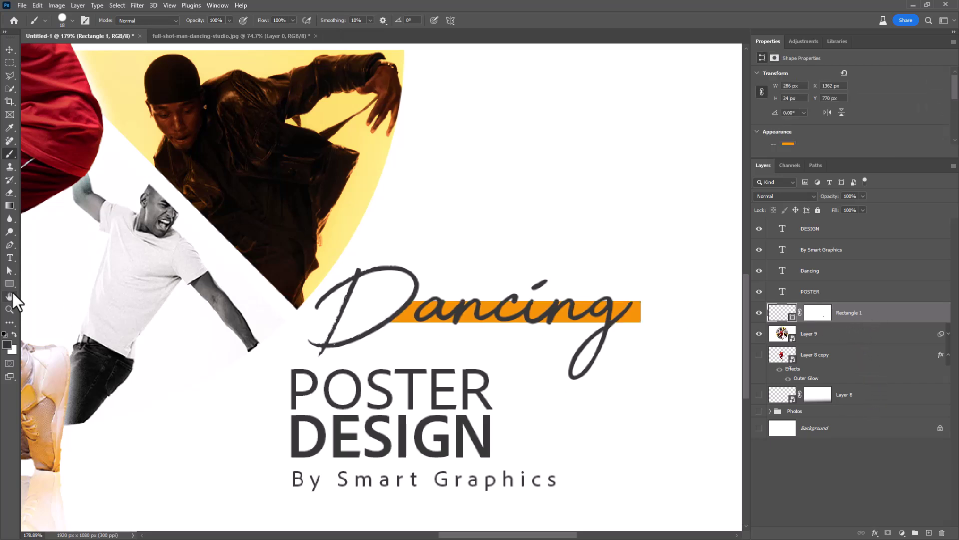
Step: Draw an orange rectangle of about 30 × 48 px directly after the word DESIGN, matching the letters' height
{"action": "left_click", "coordinate": [10, 284]}
{"action": "left_click_drag", "start_coordinate": [498, 415], "coordinate": [524, 457]}
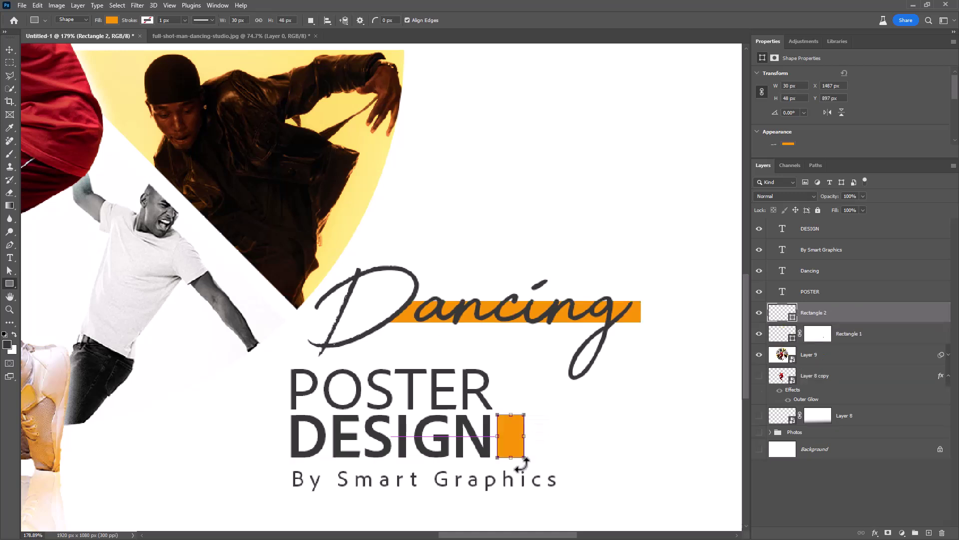
{"action": "key", "text": "v"}
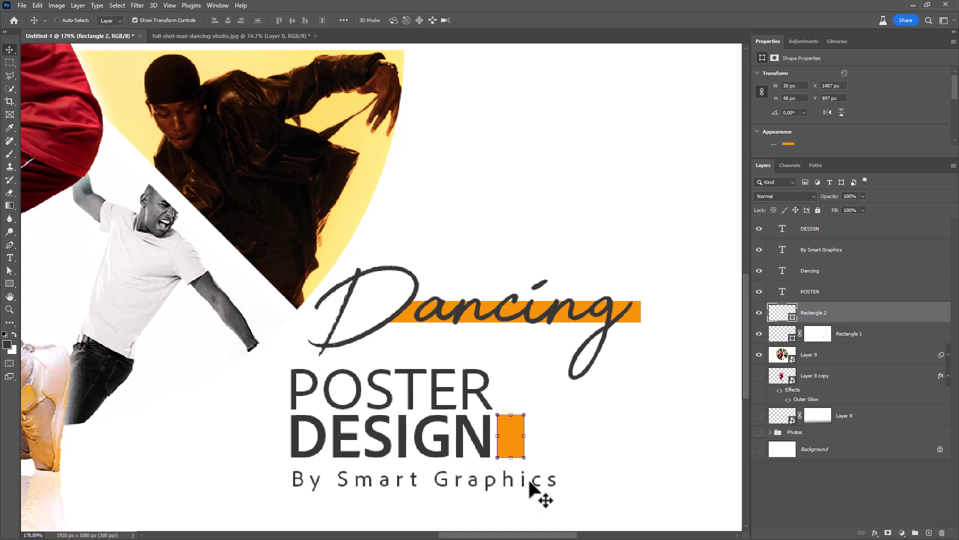
Step: Scale the By Smart Graphics line down to 5.06 pt so it ends near the small orange block's right edge, just beneath DESIGN
{"action": "left_click", "coordinate": [552, 482], "text": "ctrl"}
{"action": "left_click_drag", "start_coordinate": [553, 482], "coordinate": [506, 481]}
{"action": "key", "text": "ctrl+z"}
{"action": "key", "text": "Return"}
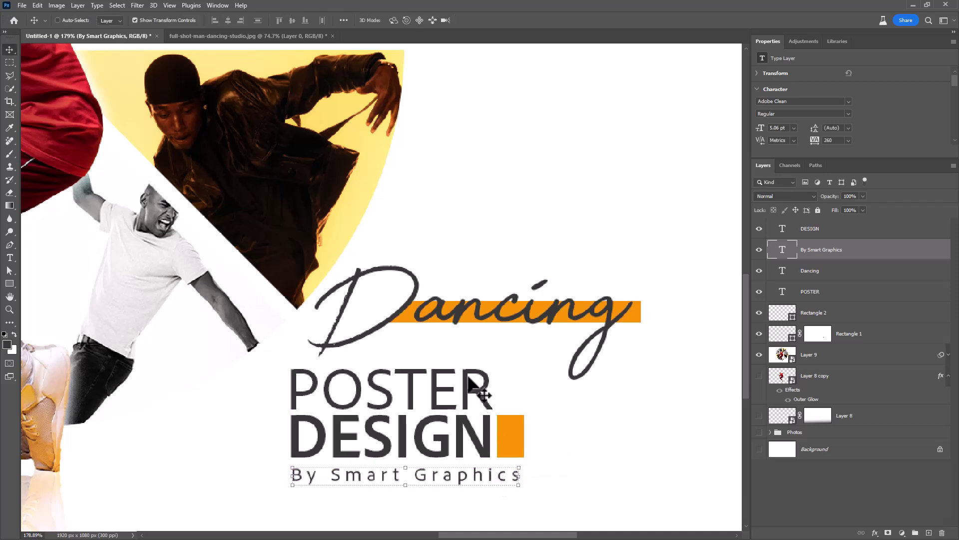